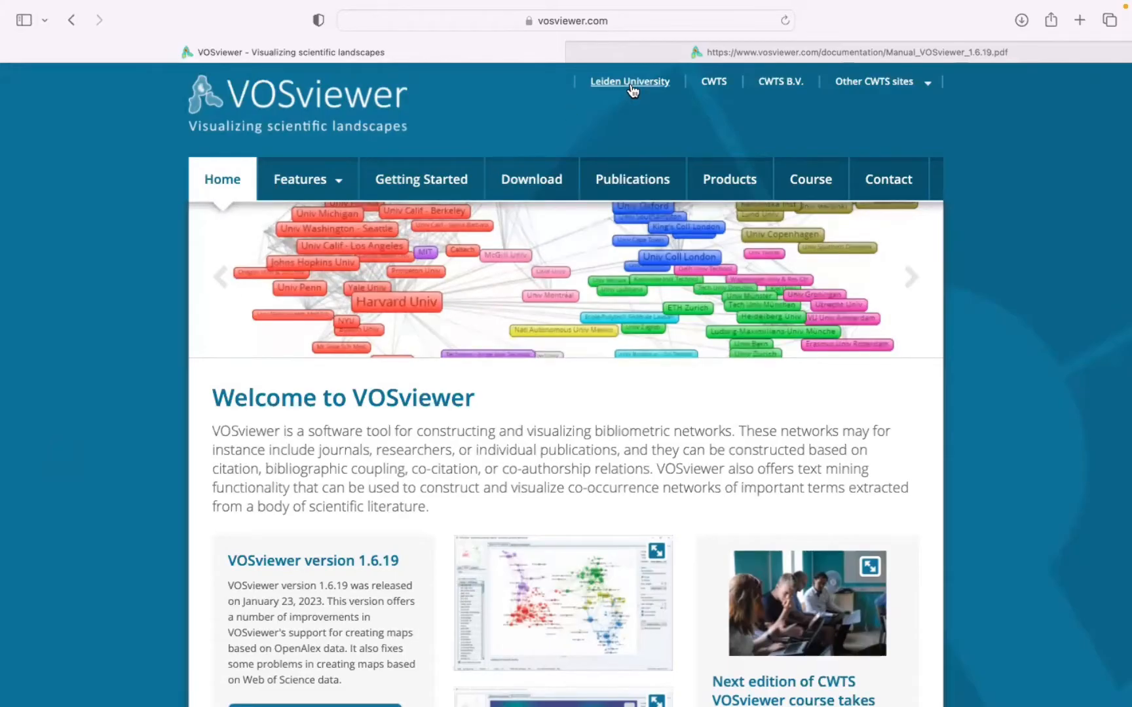
- Enlarge the first example network map on the VOSviewer home page, and close the enlarged image
mouse_move(300, 179)
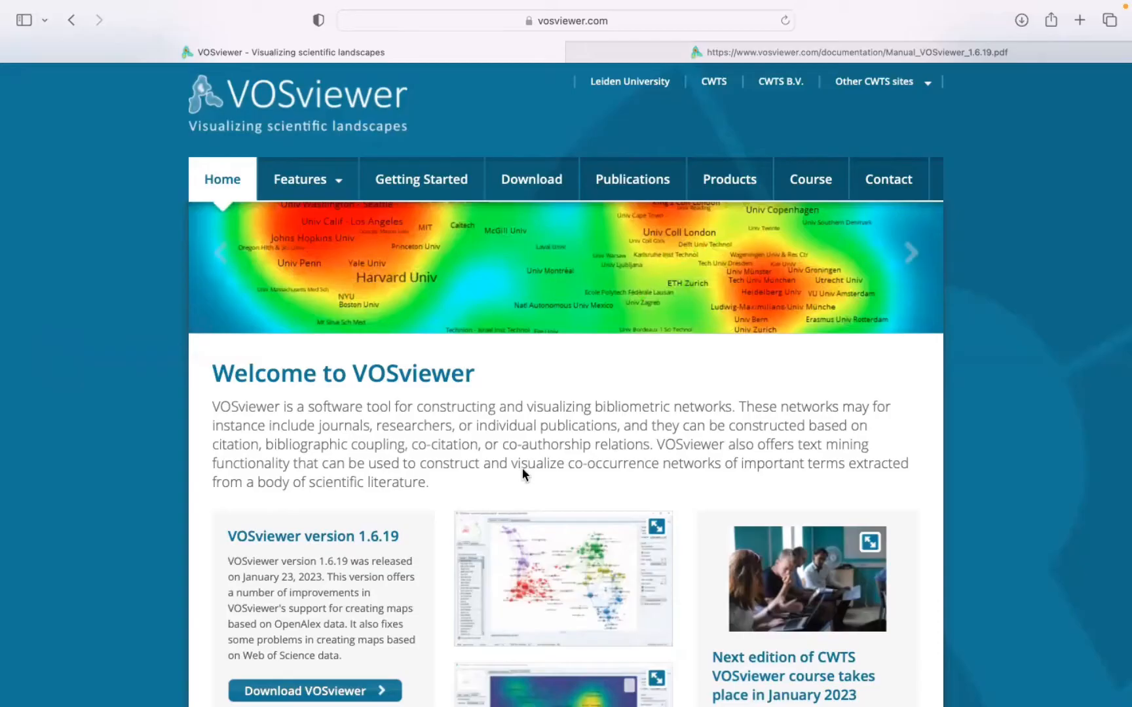
left_click(661, 571)
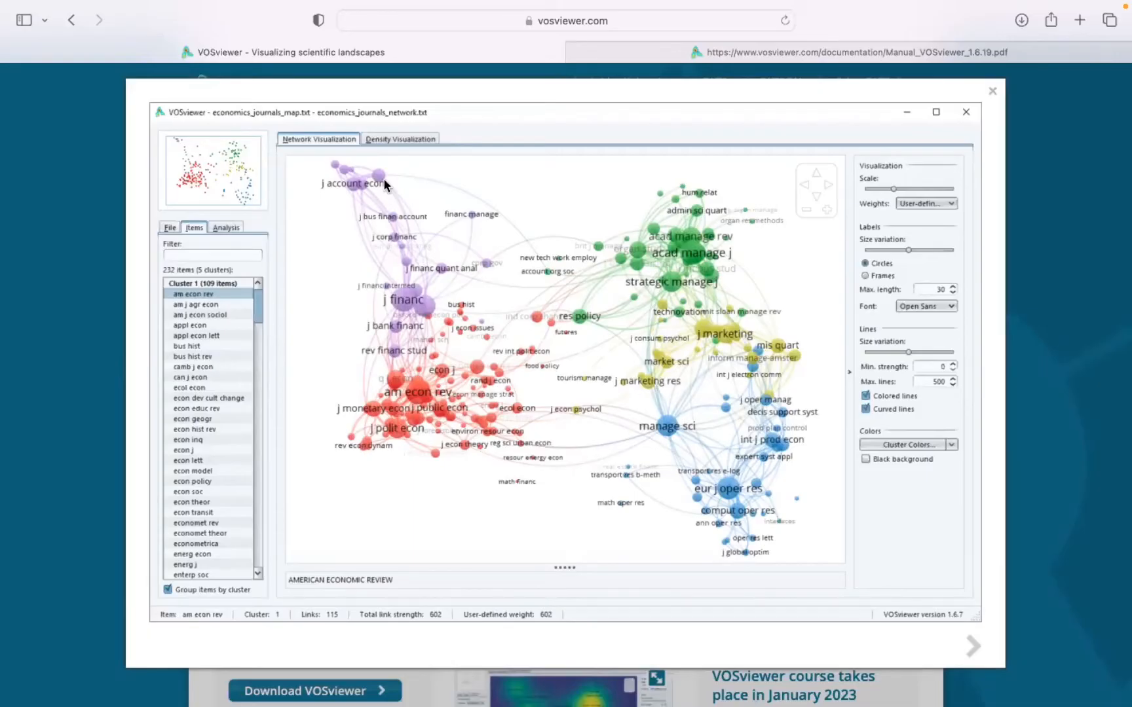
left_click(993, 93)
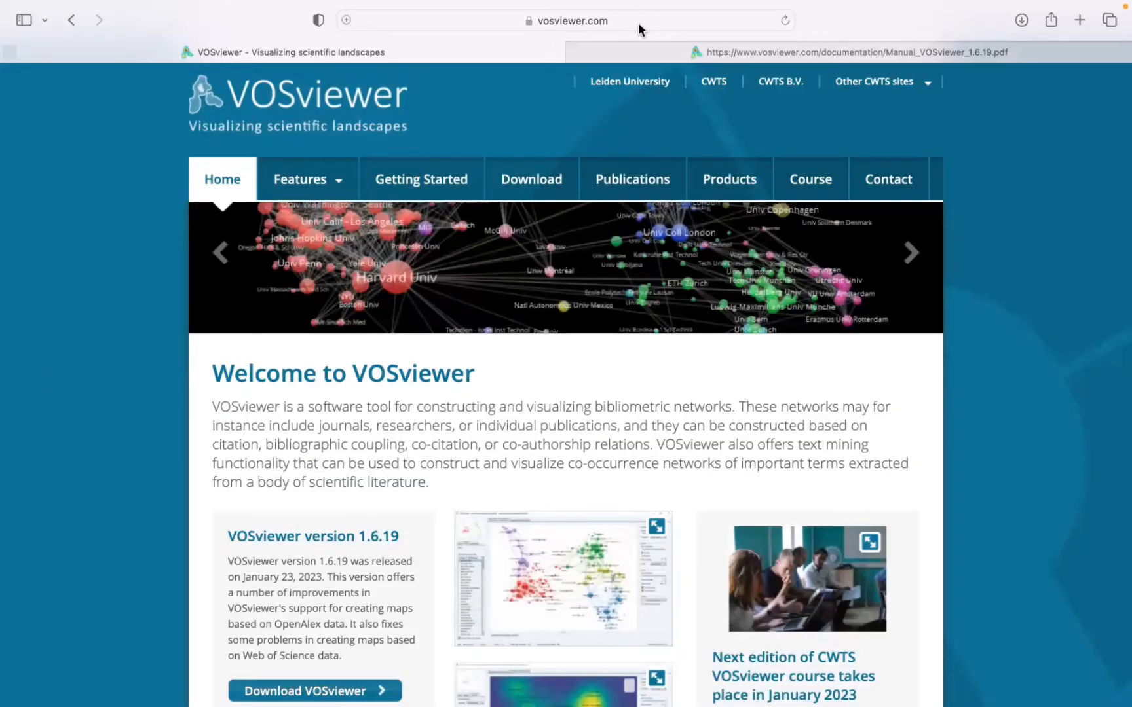
- Look through the home page's version notes and example maps, and open the Download page
scroll(483, 463, "down", 15)
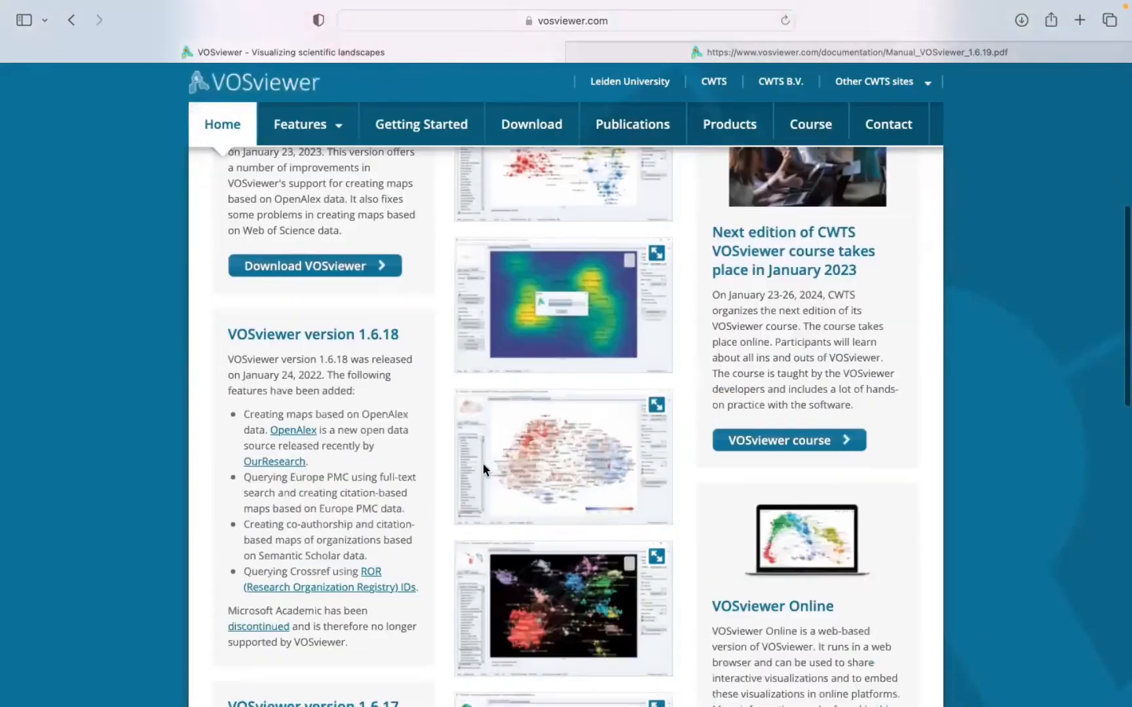
scroll(252, 522, "down", 4)
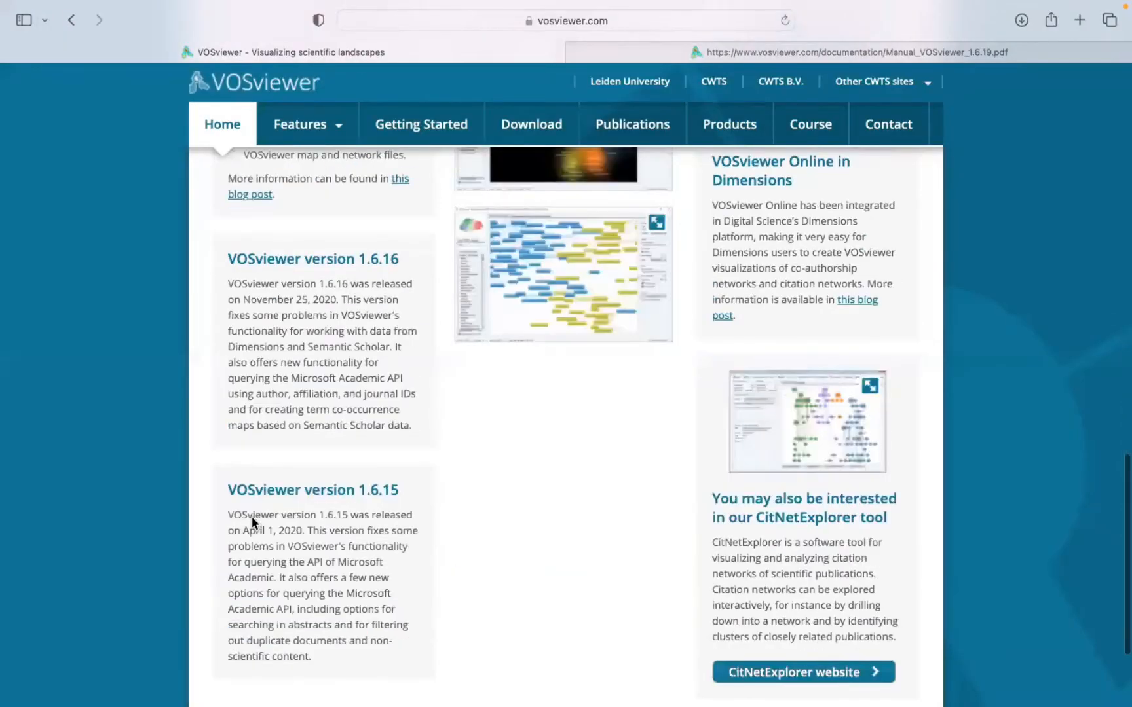
scroll(252, 522, "up", 7)
scroll(567, 223, "up", 10)
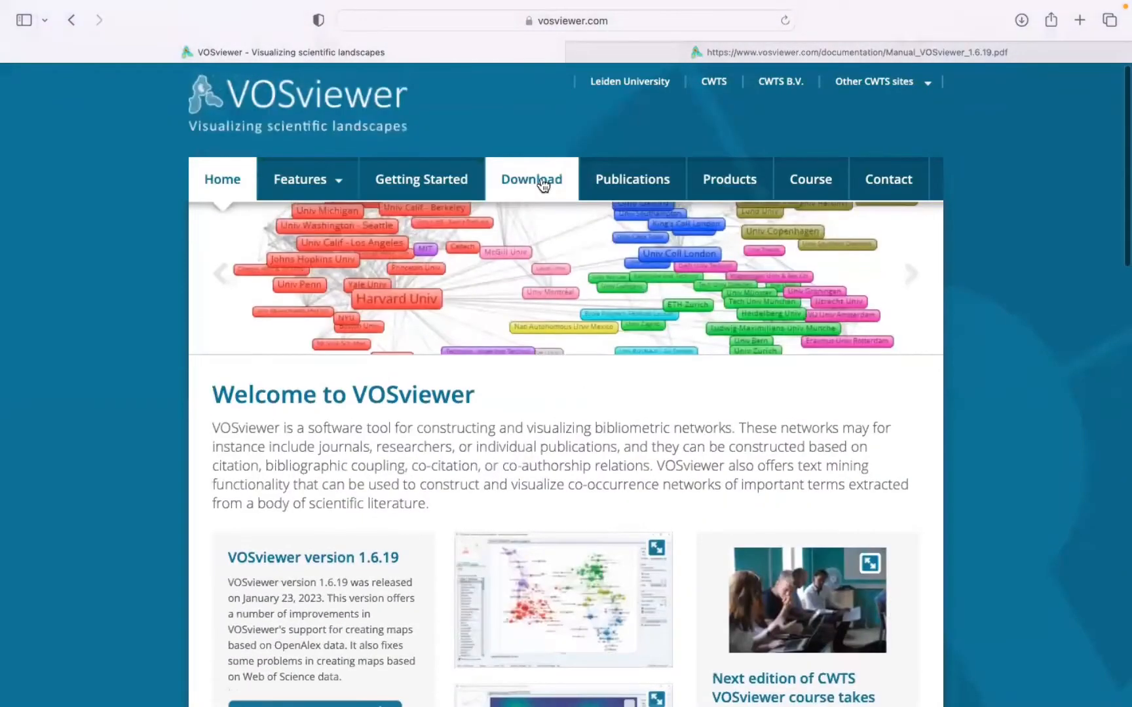
left_click(543, 186)
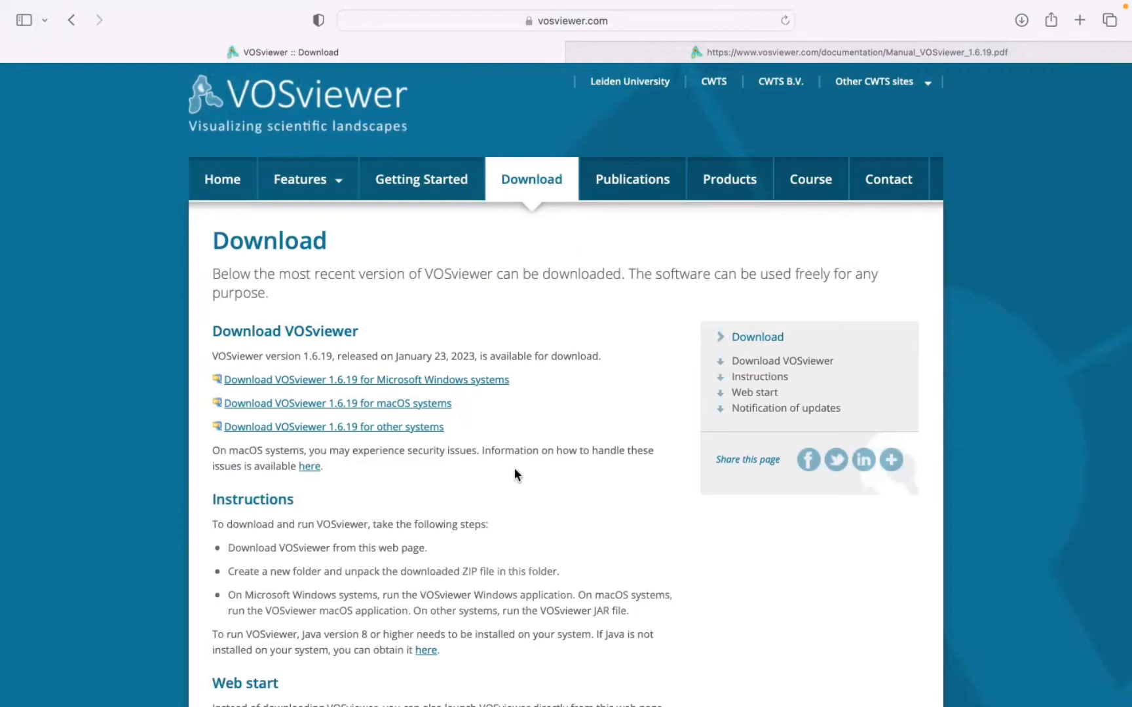
- Open the Getting Started page and review its learning resources from the introduction video to the comments form
left_click(427, 188)
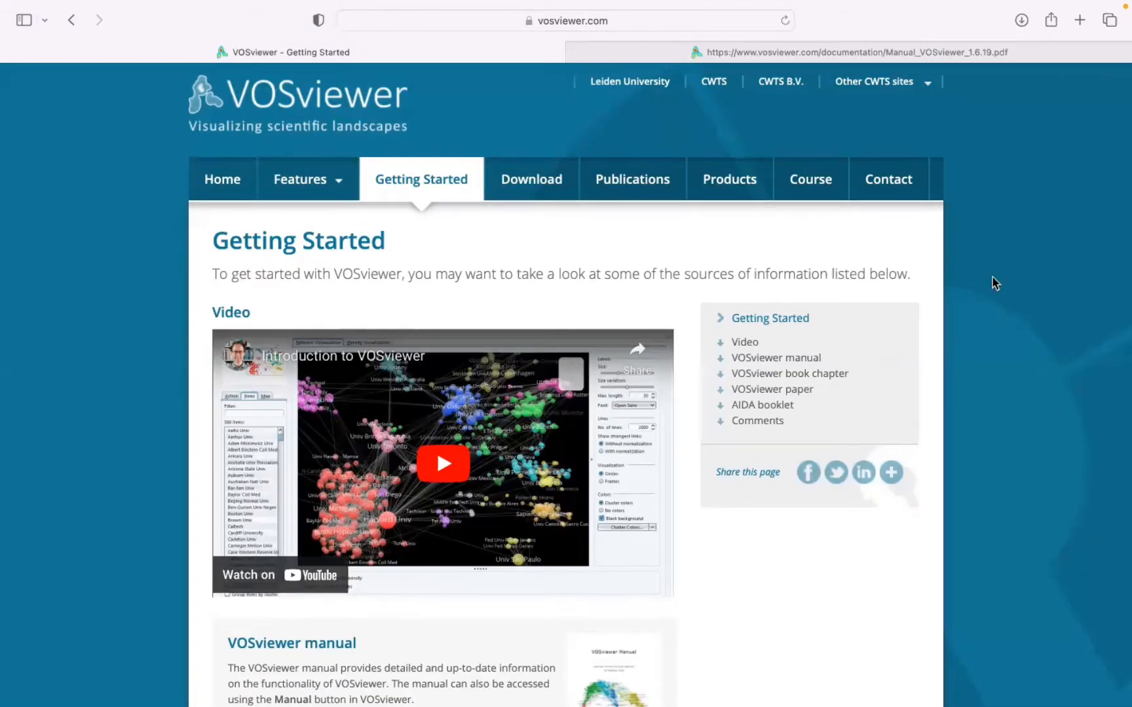
scroll(992, 277, "down", 4)
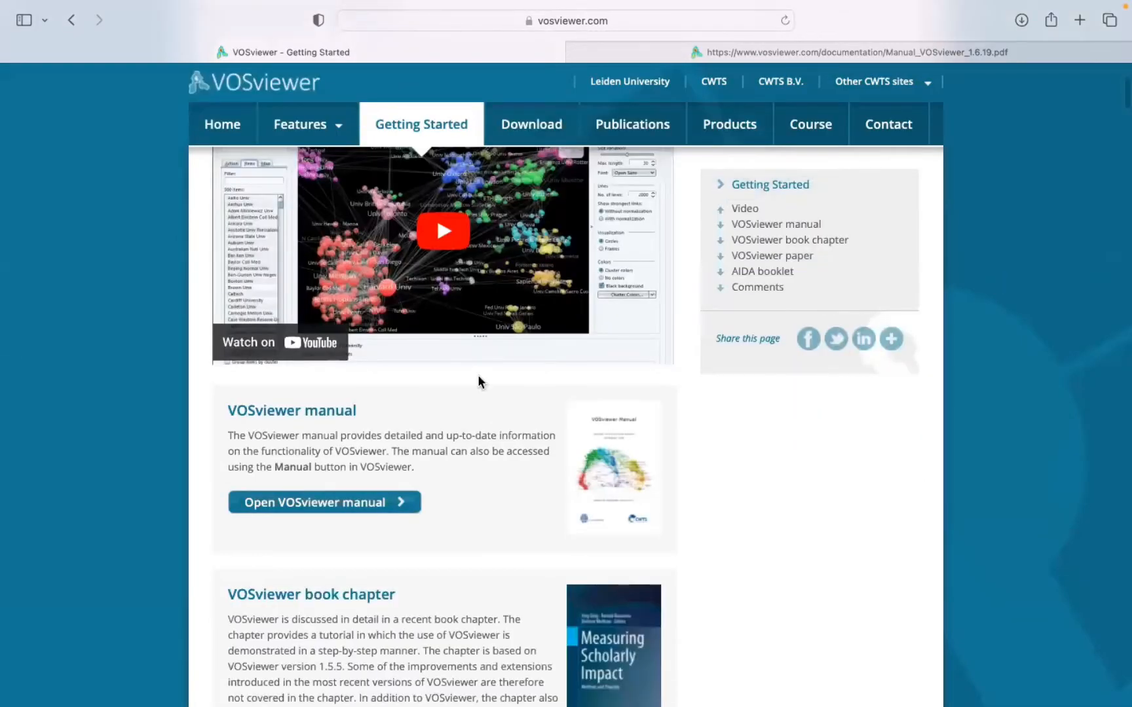
scroll(442, 477, "down", 1)
scroll(441, 476, "down", 12)
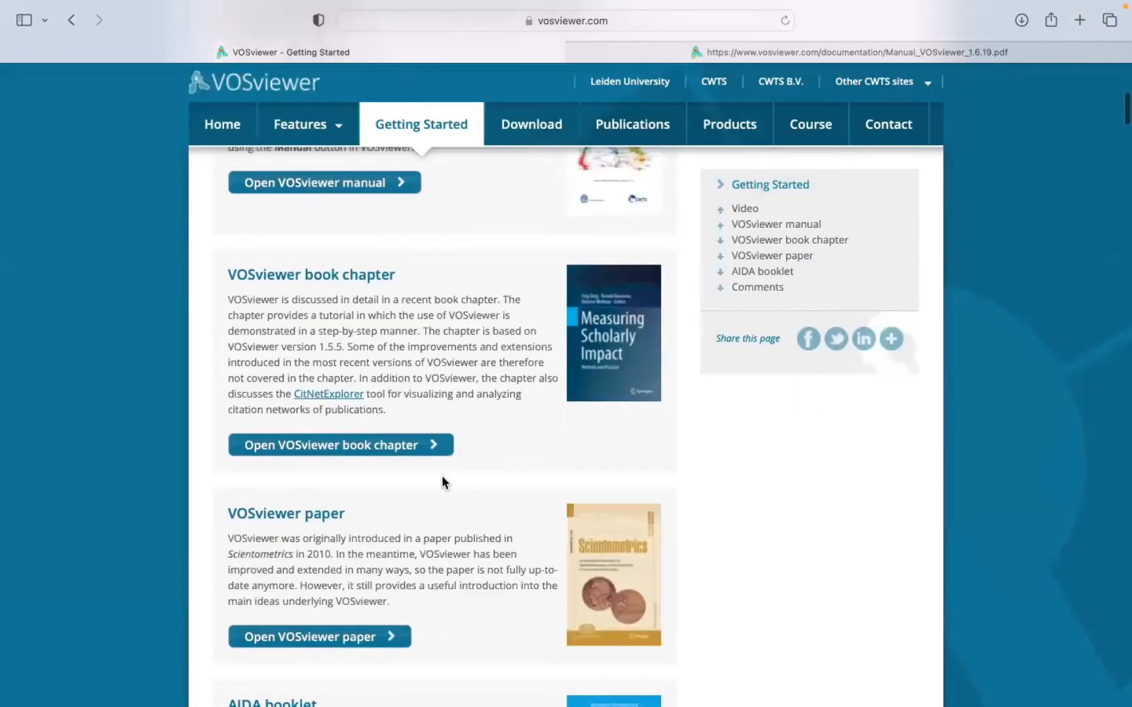
scroll(442, 478, "down", 4)
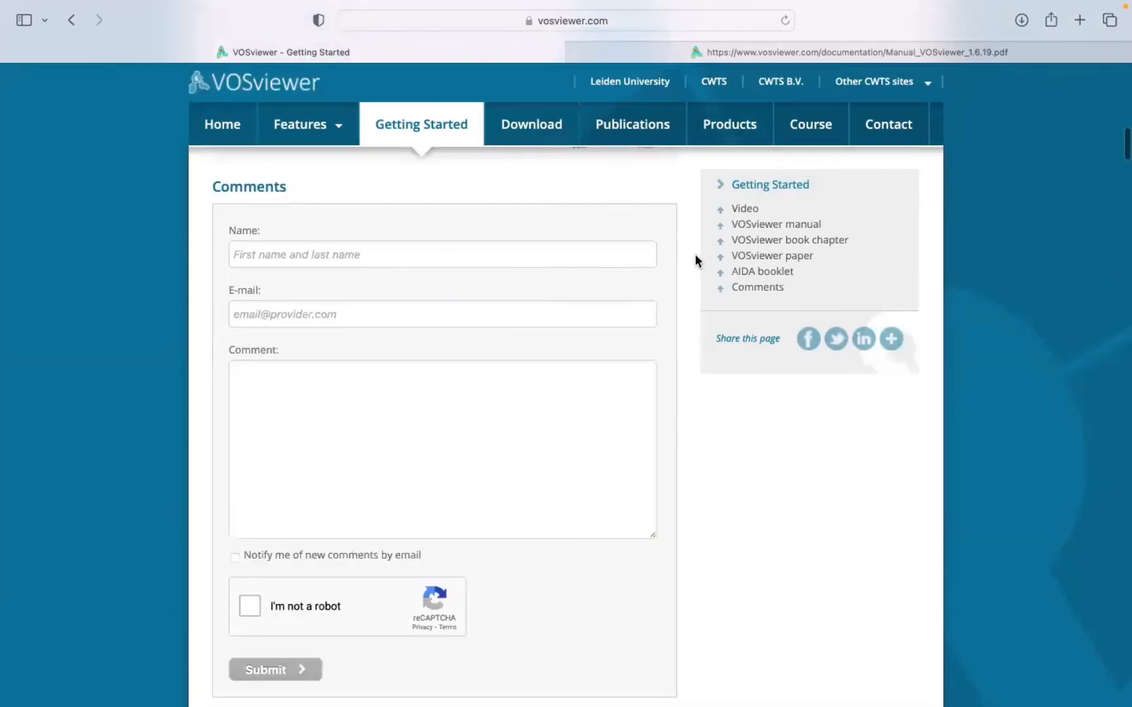
scroll(695, 256, "up", 15)
scroll(695, 261, "up", 8)
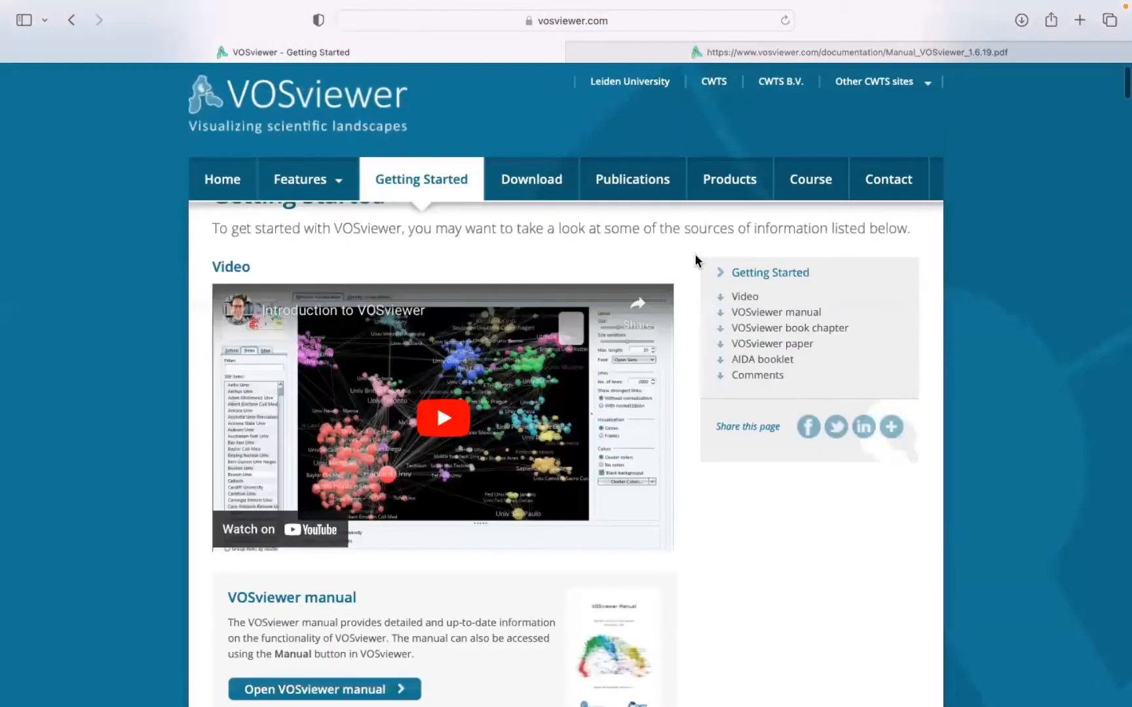
- Open the VOSviewer manual from the Getting Started page, look through its table of contents, and return to the cover page
scroll(696, 260, "down", 5)
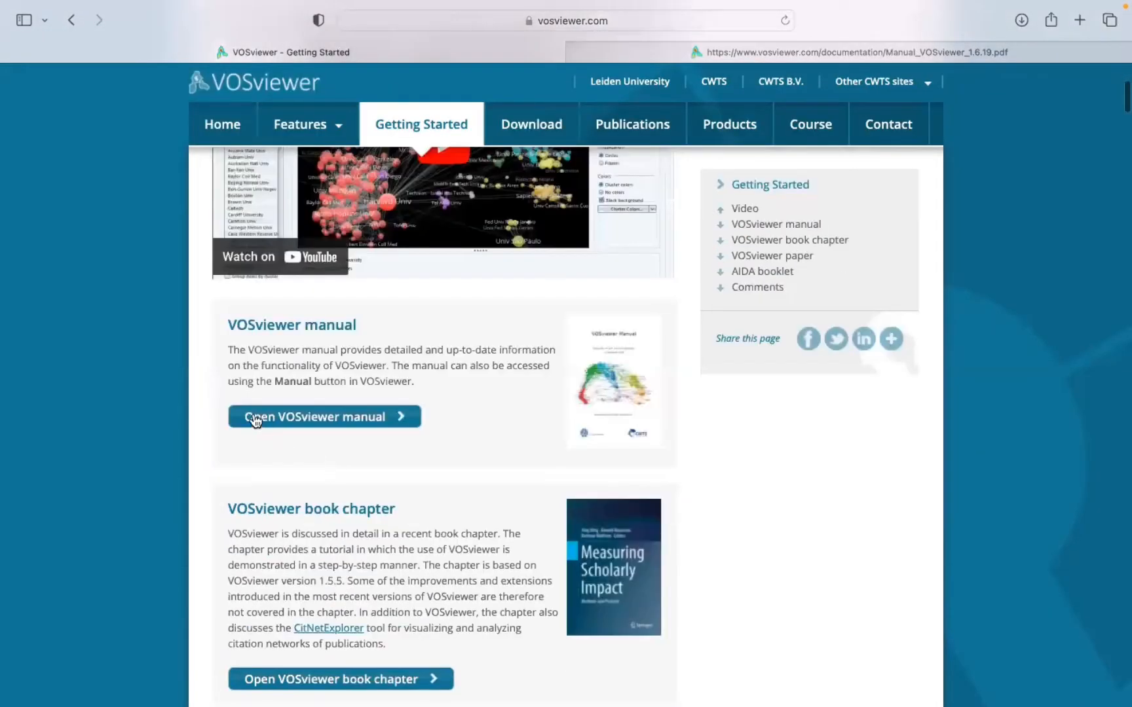
left_click(255, 417)
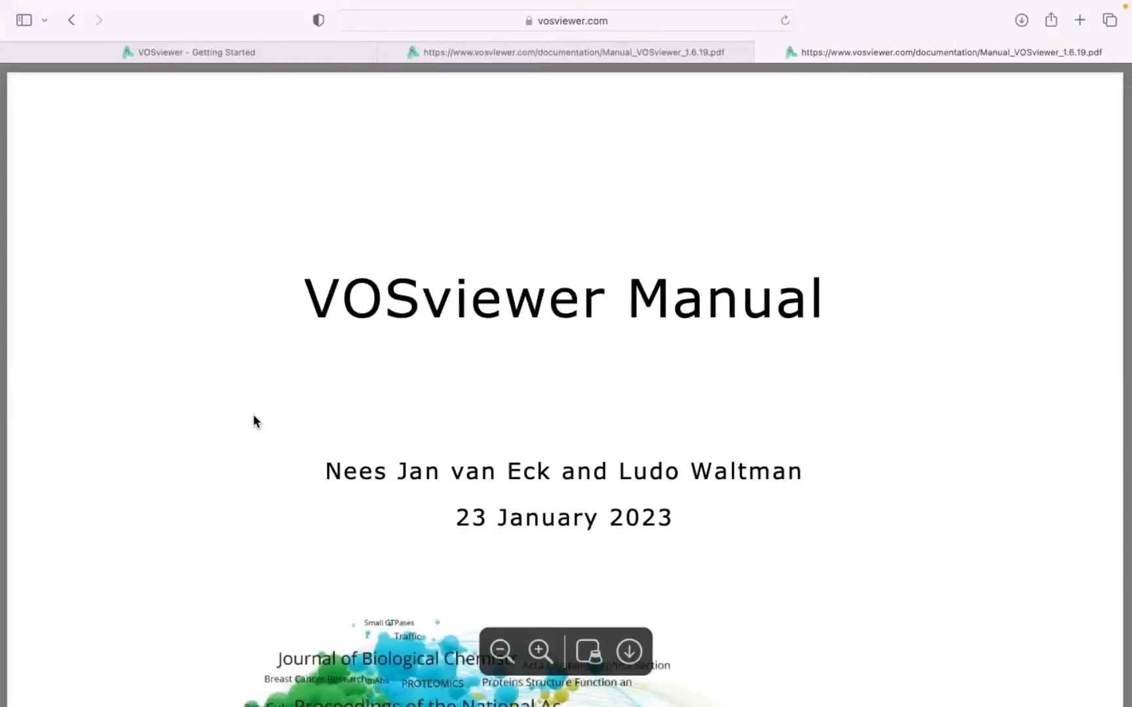
scroll(542, 418, "down", 3)
scroll(541, 418, "down", 15)
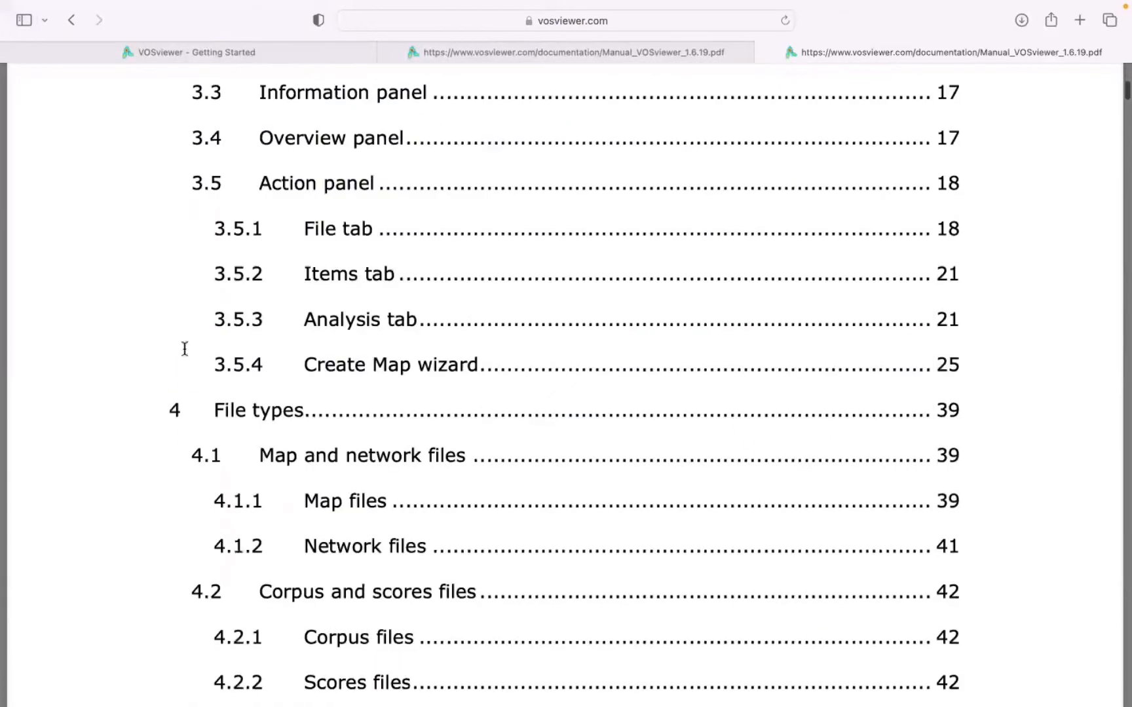
scroll(531, 336, "down", 20)
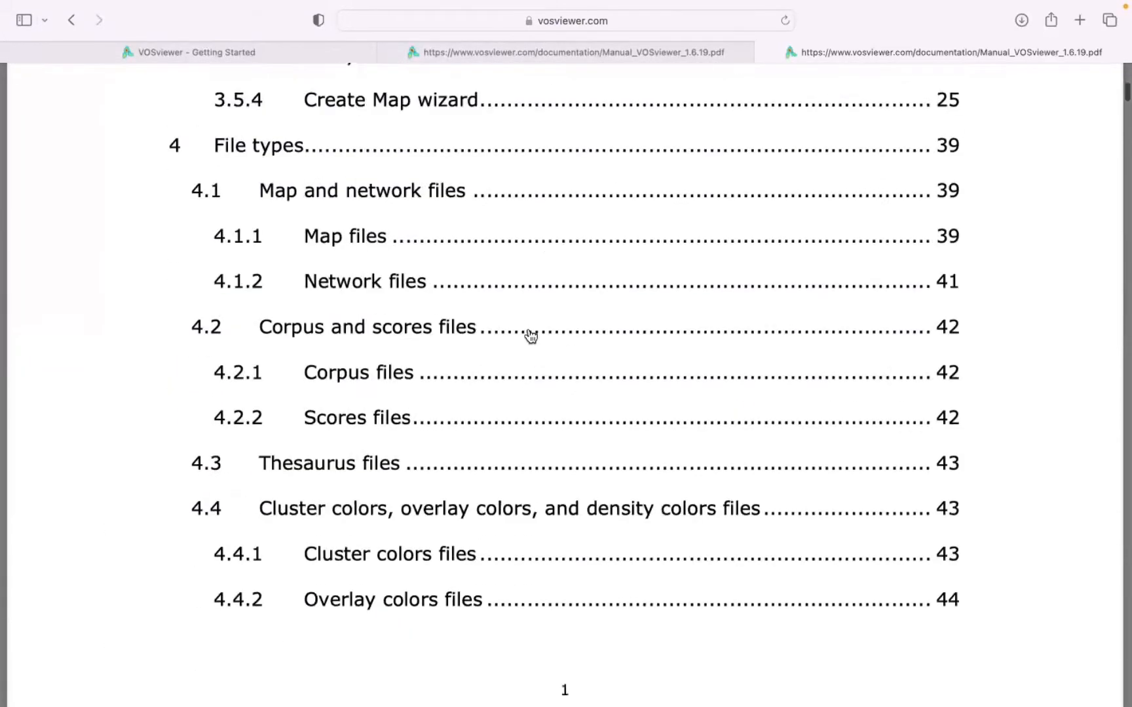
scroll(531, 336, "up", 20)
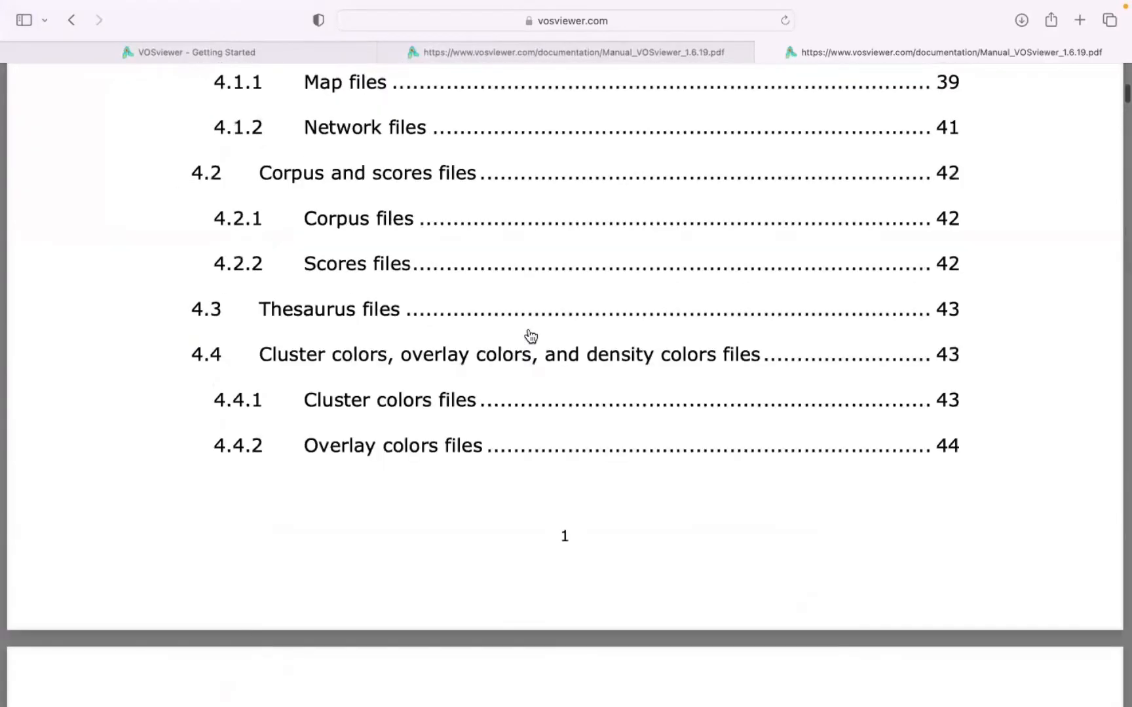
scroll(530, 329, "up", 10)
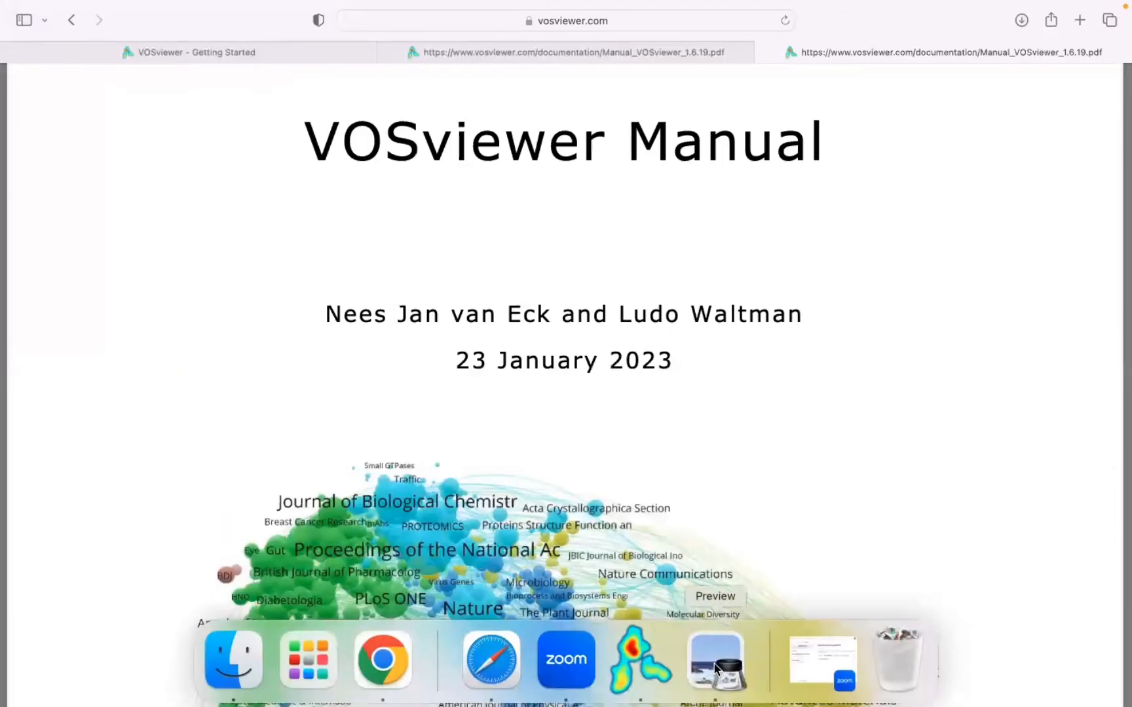
- Switch to Preview and show the book chapter Visualizing_bibliometric_networks.pdf in full-screen view
left_click(714, 665)
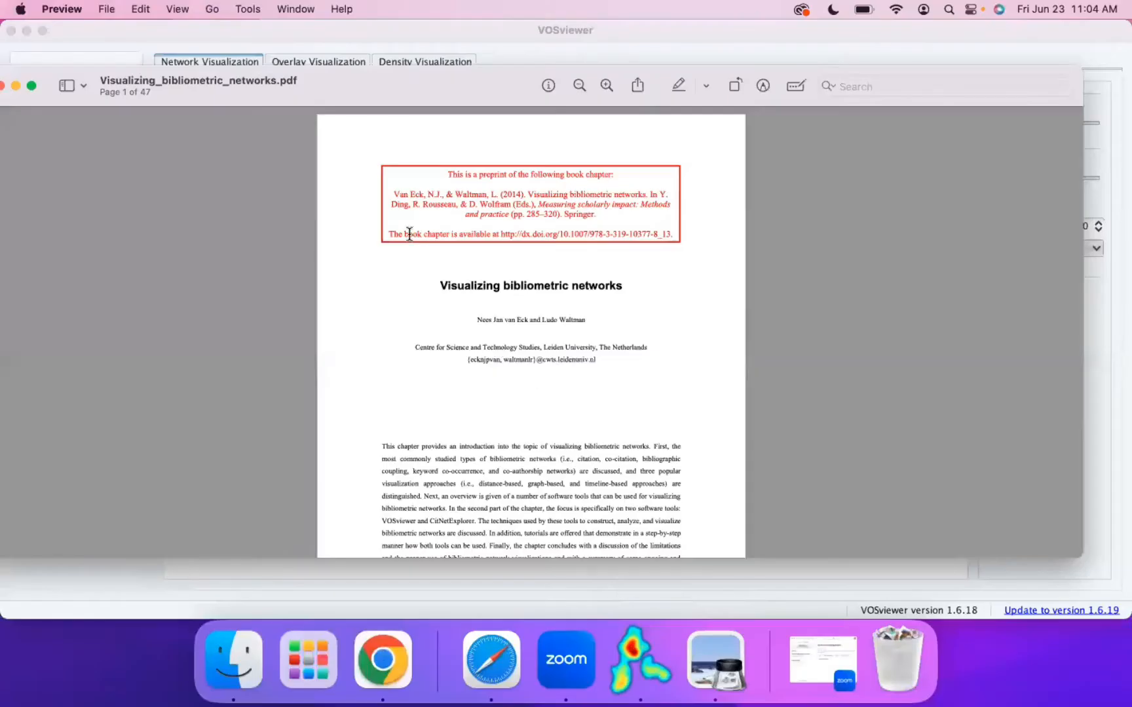
left_click_drag(400, 195, 424, 195)
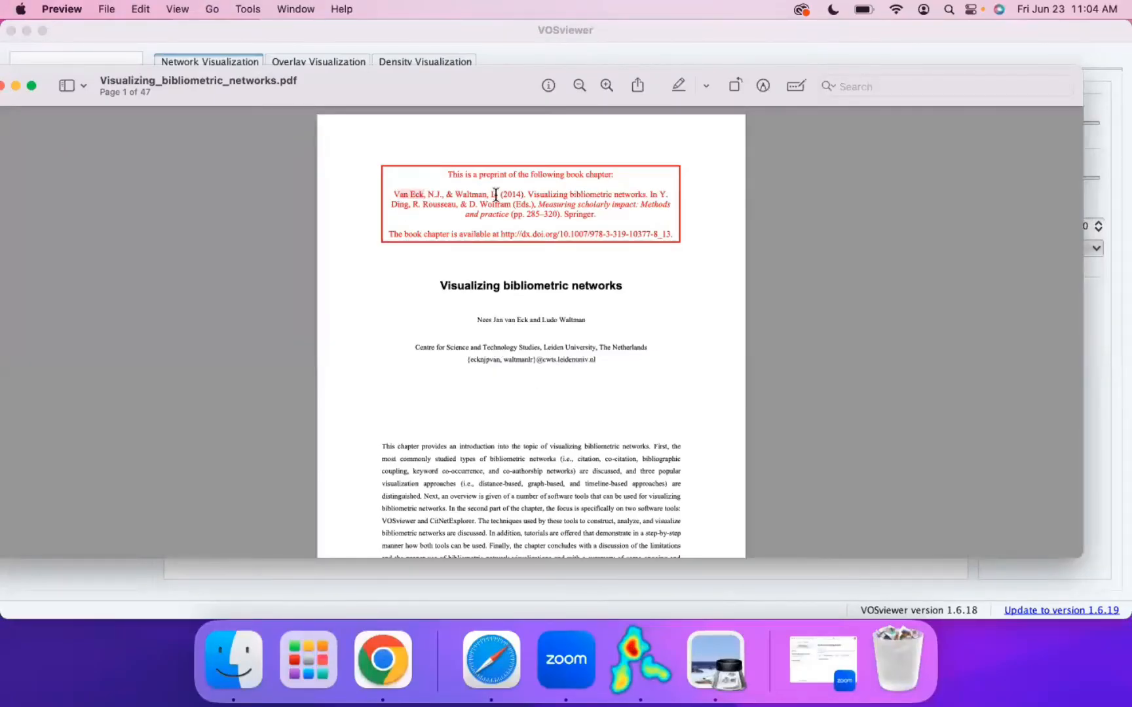
left_click(152, 187)
left_click(32, 86)
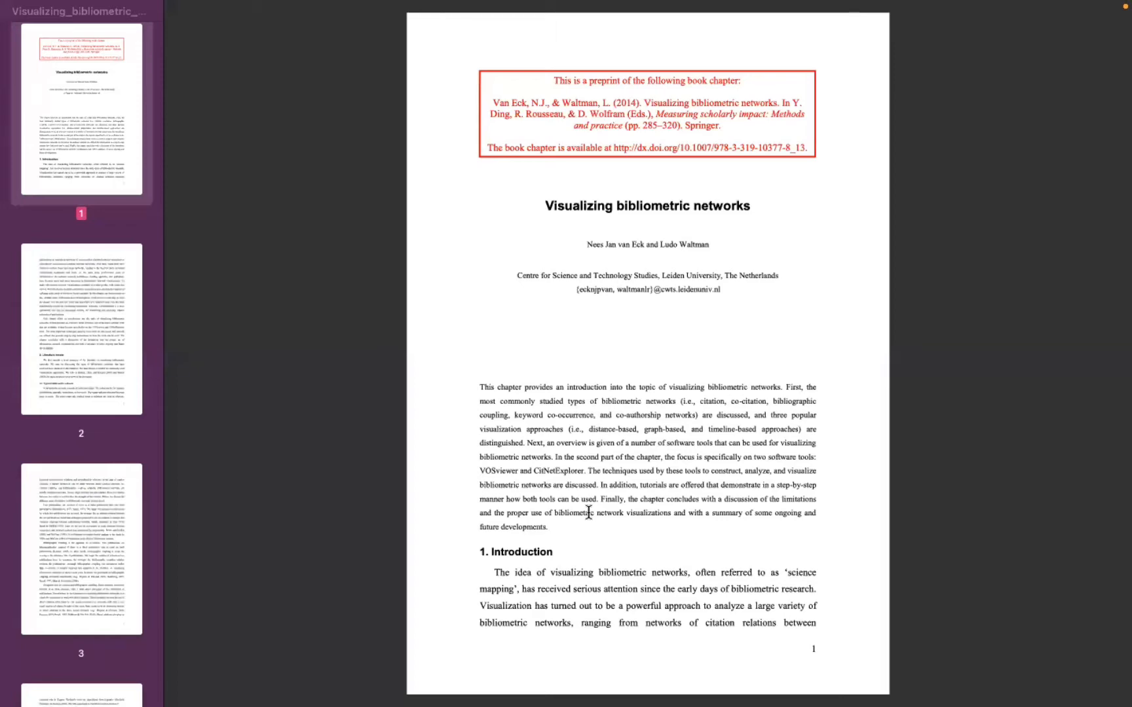
- Skim the Visualizing bibliometric networks chapter up to the appendix on page 30, and leave full-screen view
scroll(588, 513, "down", 2)
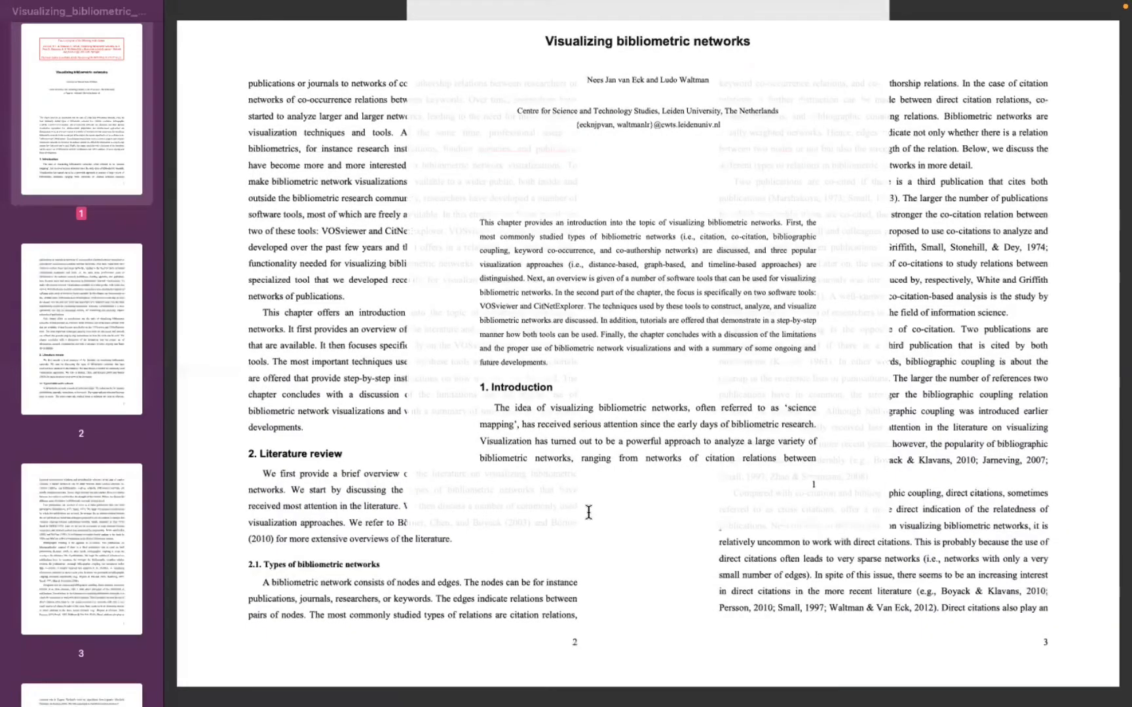
scroll(589, 513, "down", 2)
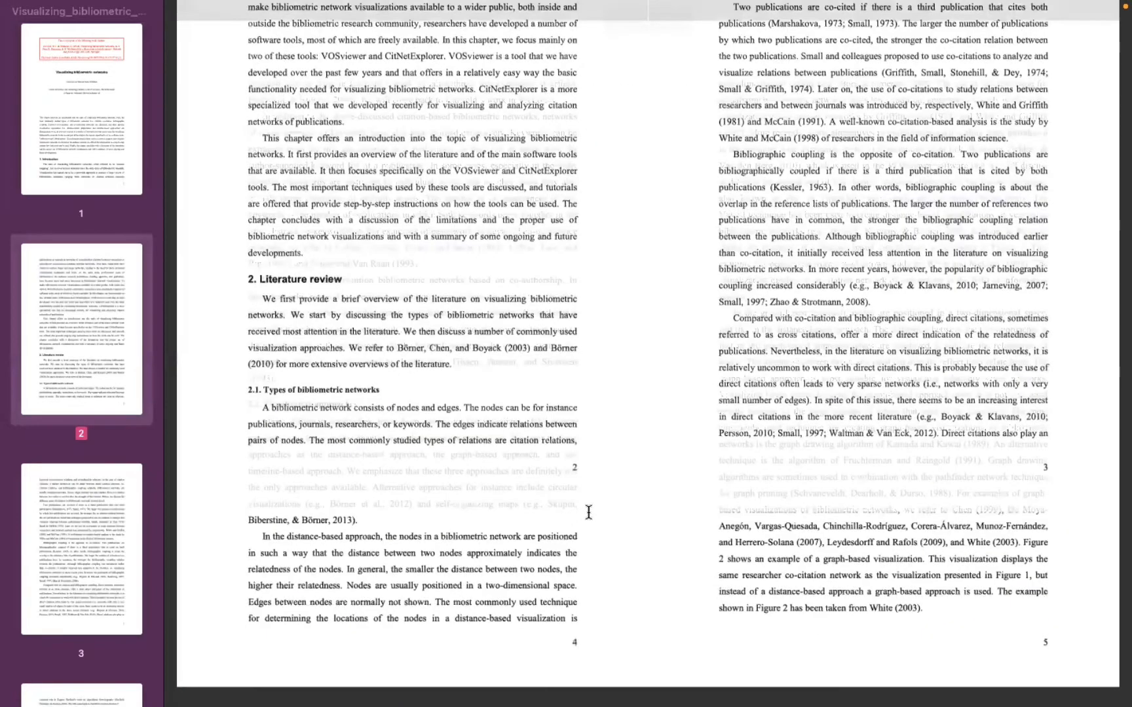
scroll(588, 513, "down", 2)
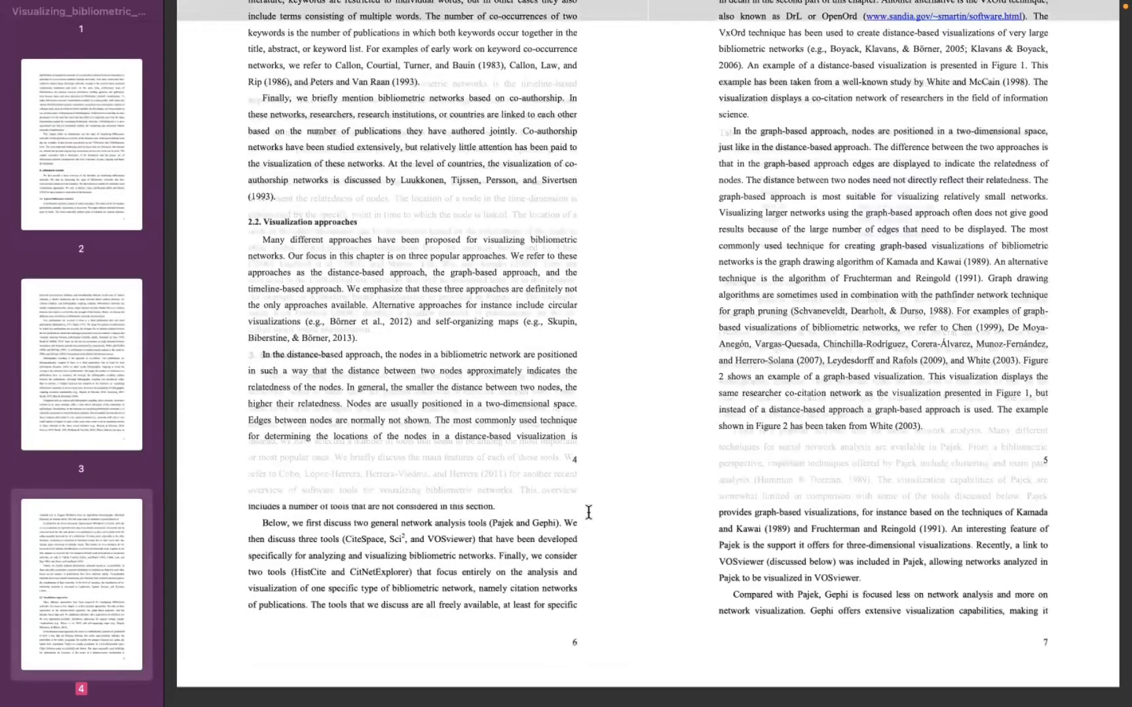
scroll(588, 513, "down", 1)
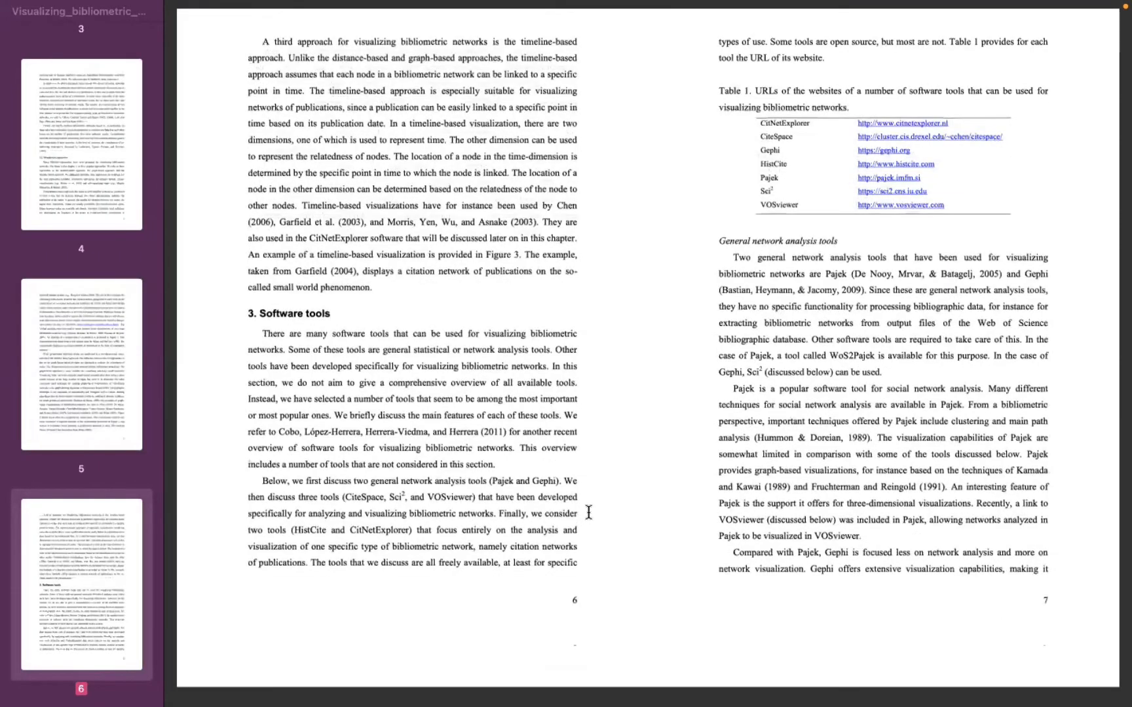
scroll(588, 513, "down", 3)
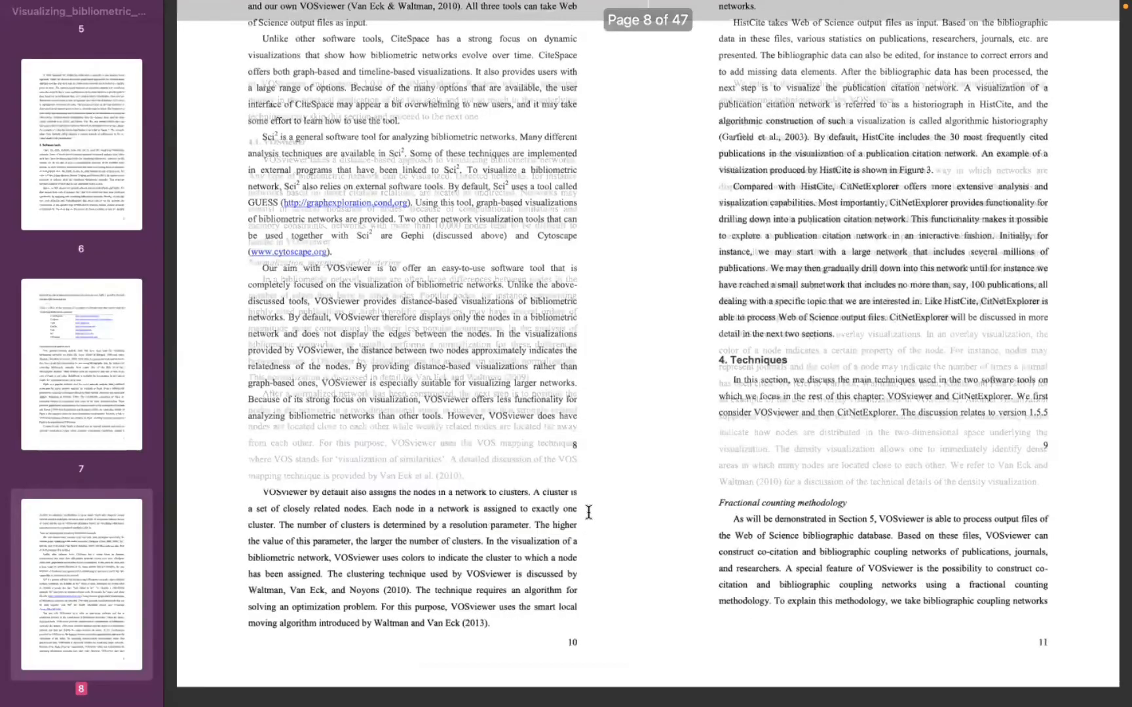
scroll(592, 476, "down", 2)
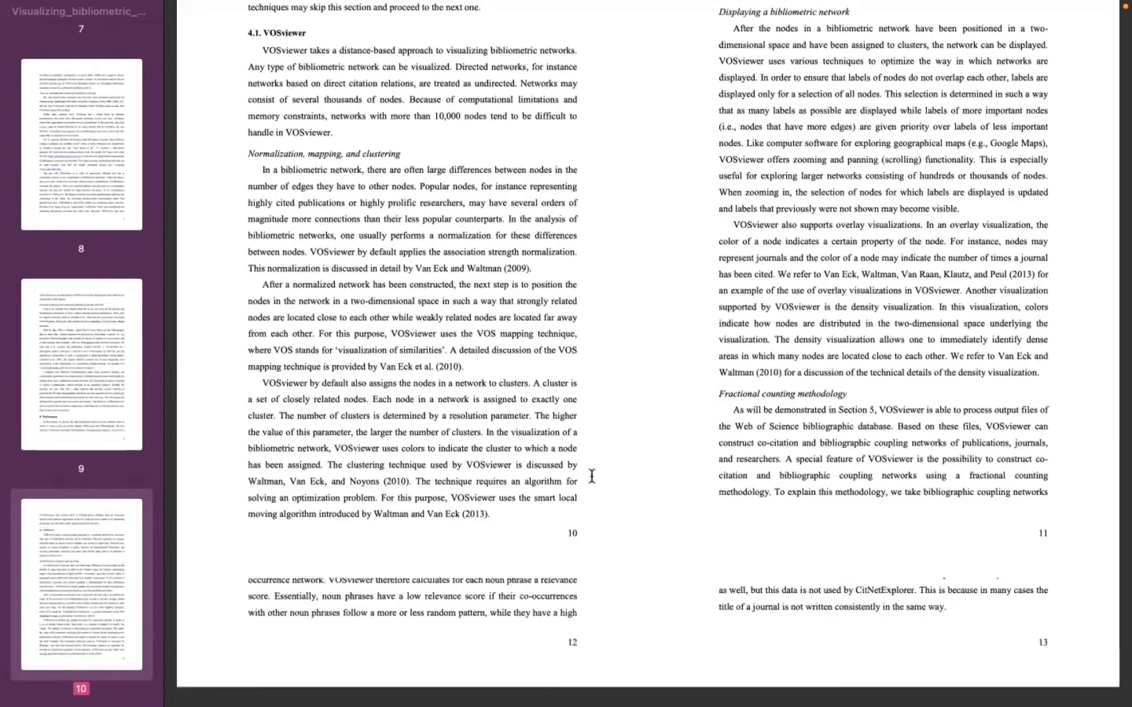
scroll(591, 476, "down", 2)
scroll(551, 472, "up", 4)
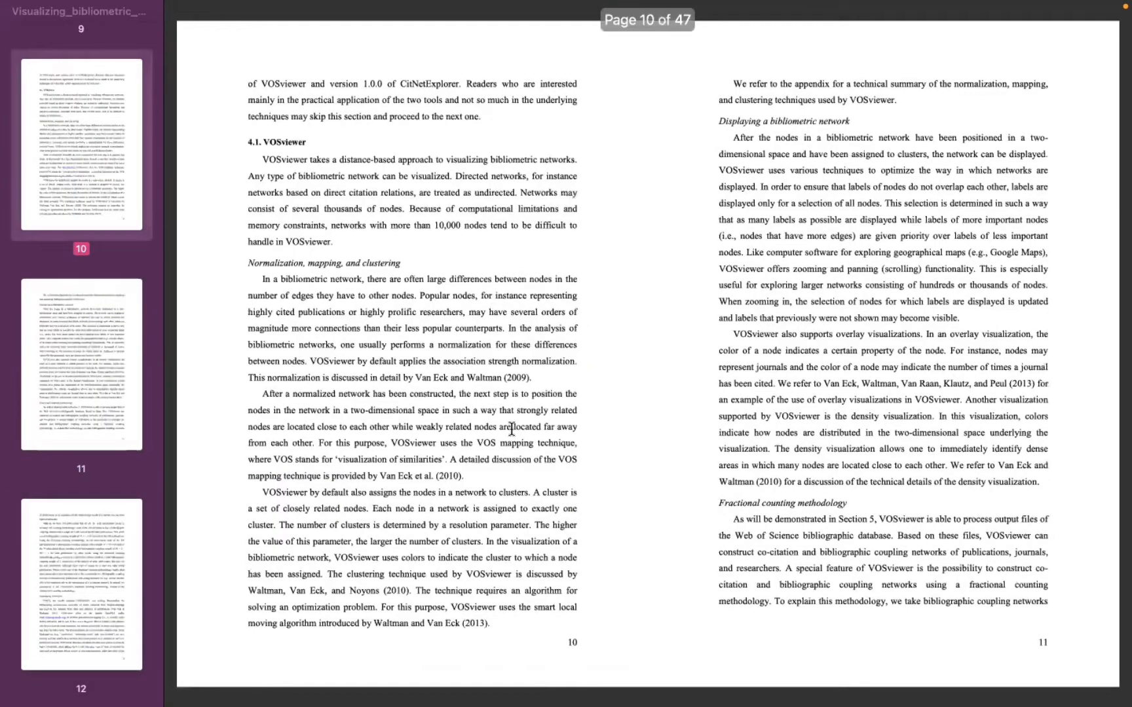
scroll(511, 429, "down", 1)
scroll(511, 429, "down", 2)
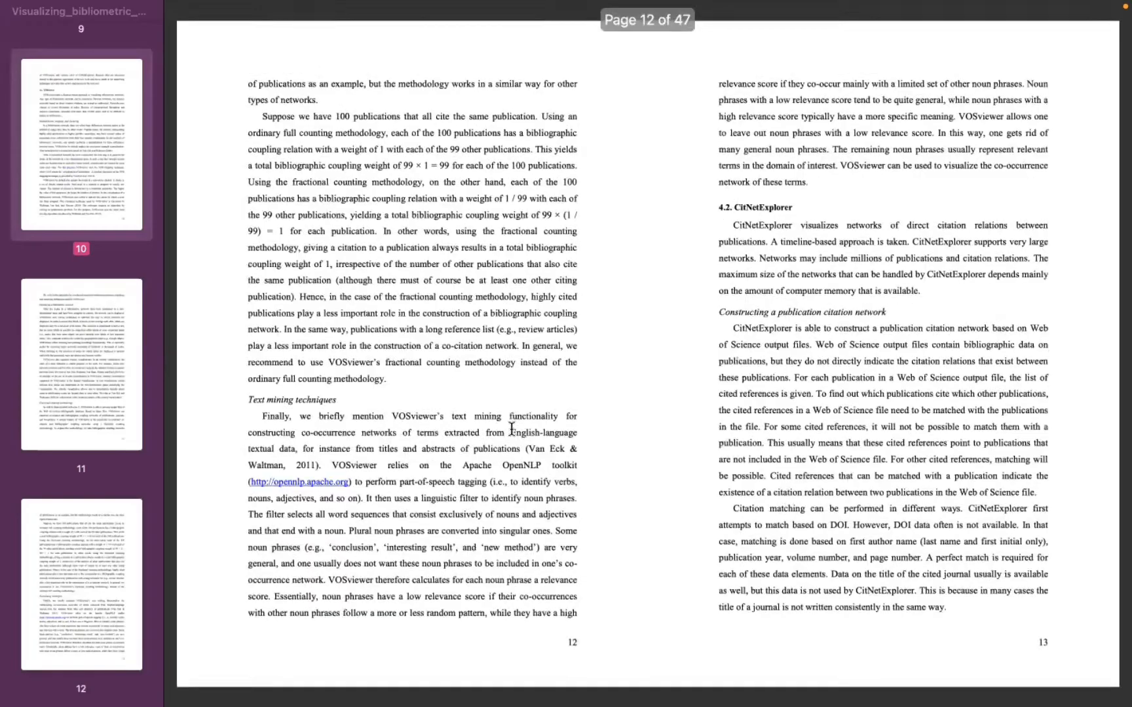
scroll(512, 429, "down", 2)
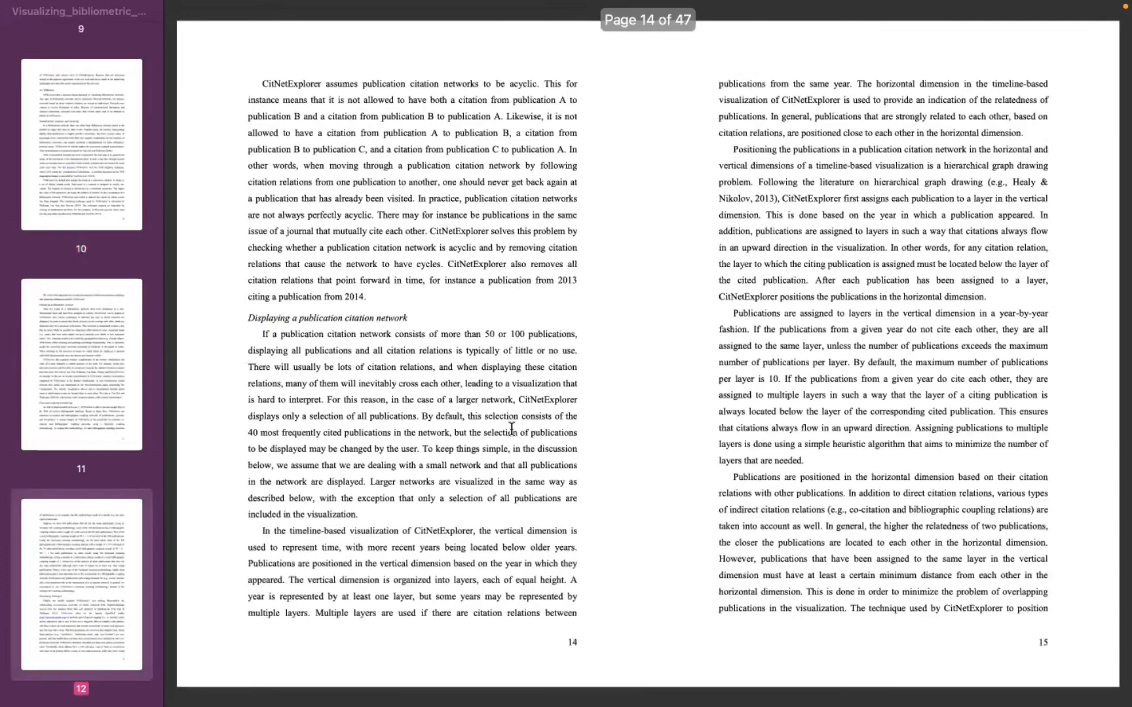
scroll(511, 429, "down", 4)
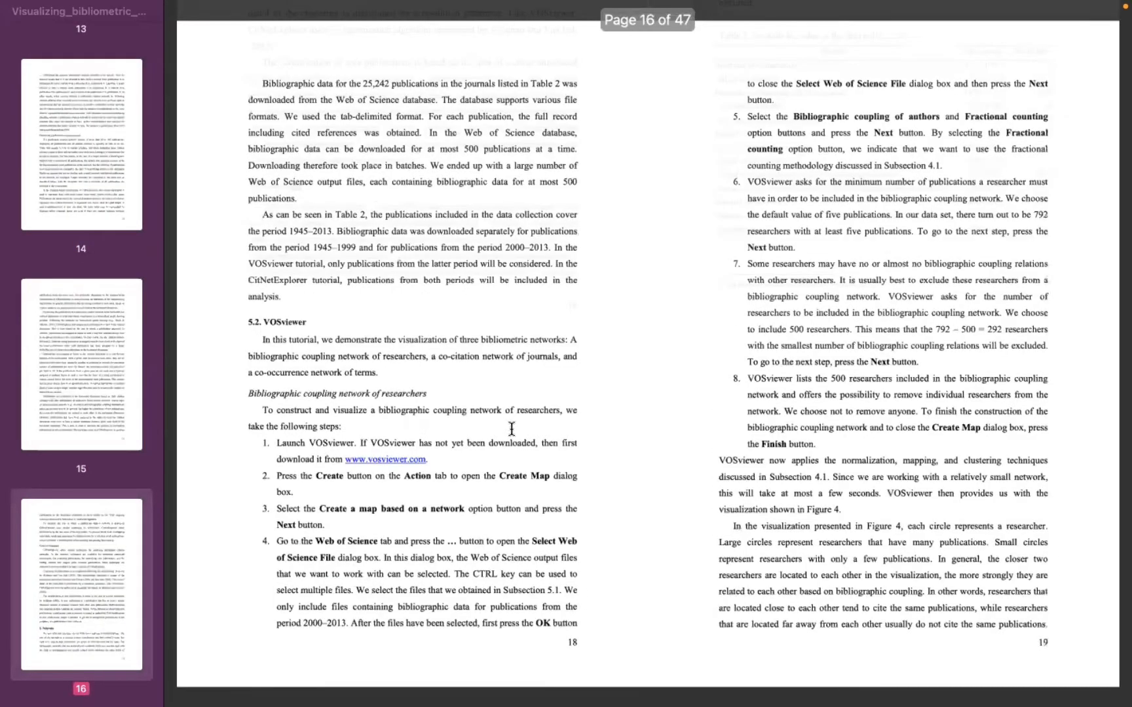
scroll(511, 429, "down", 4)
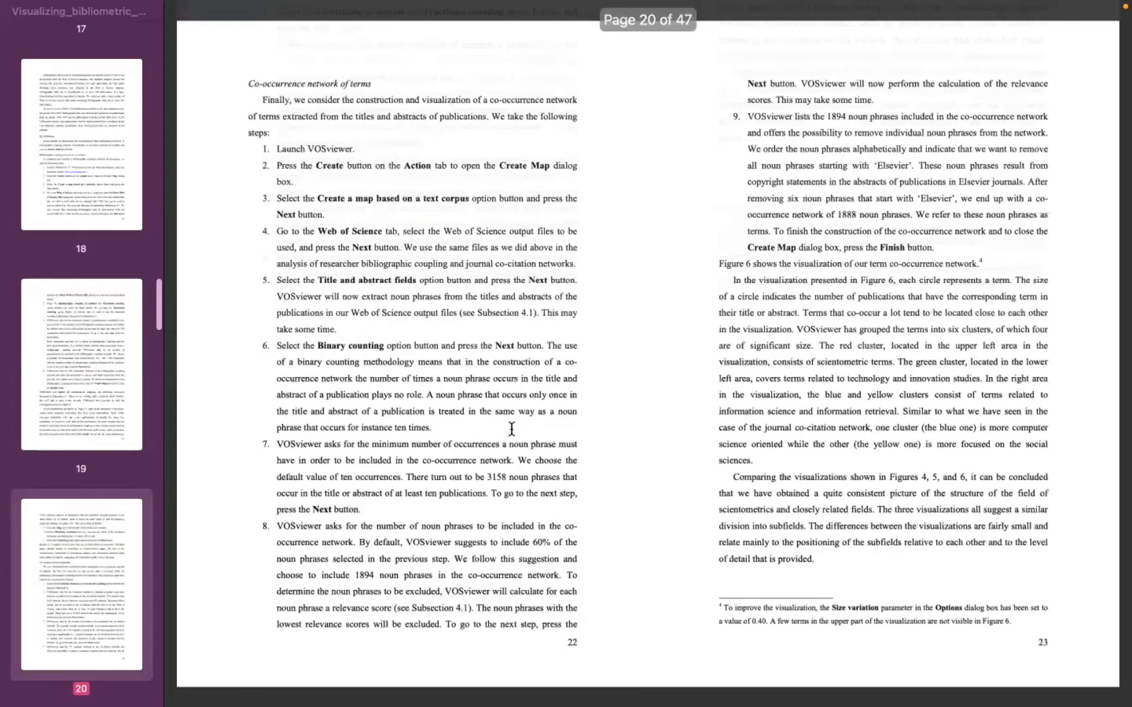
scroll(512, 429, "down", 4)
scroll(511, 429, "down", 4)
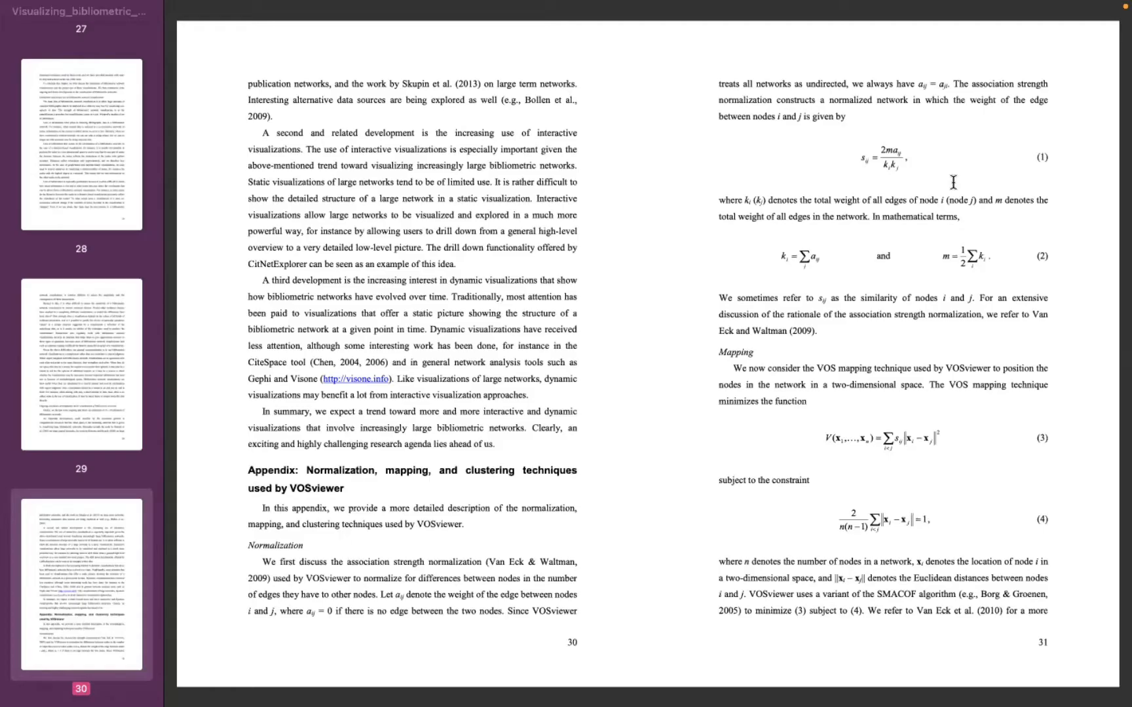
mouse_move(567, 3)
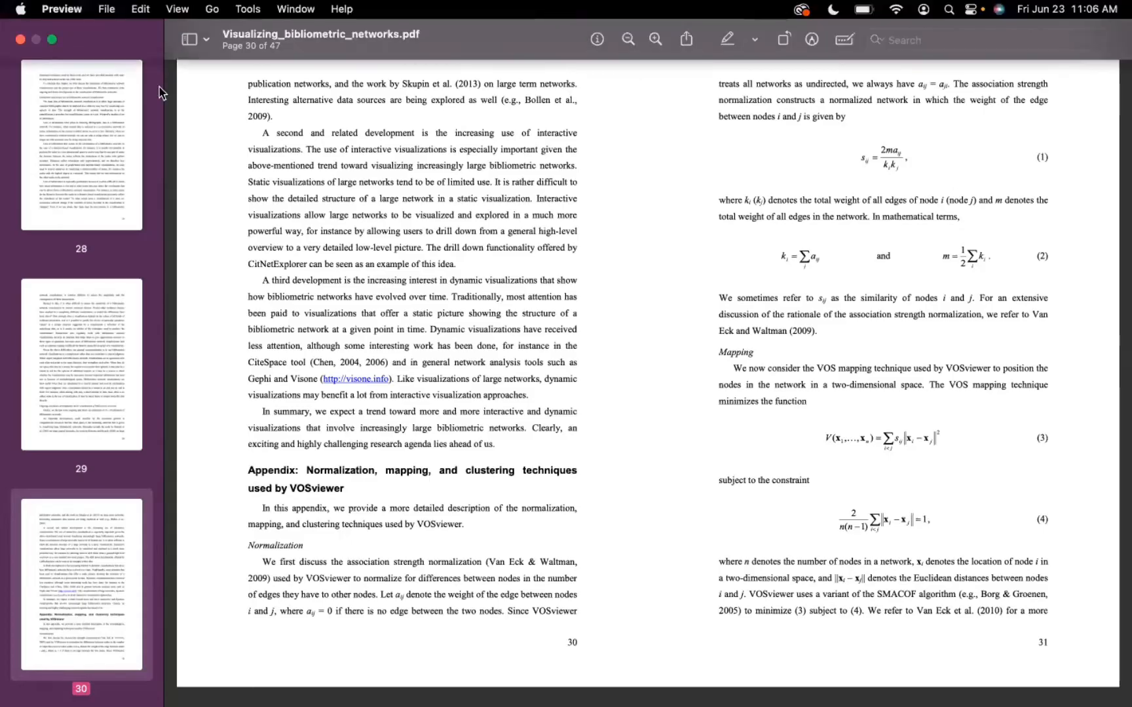
left_click(54, 42)
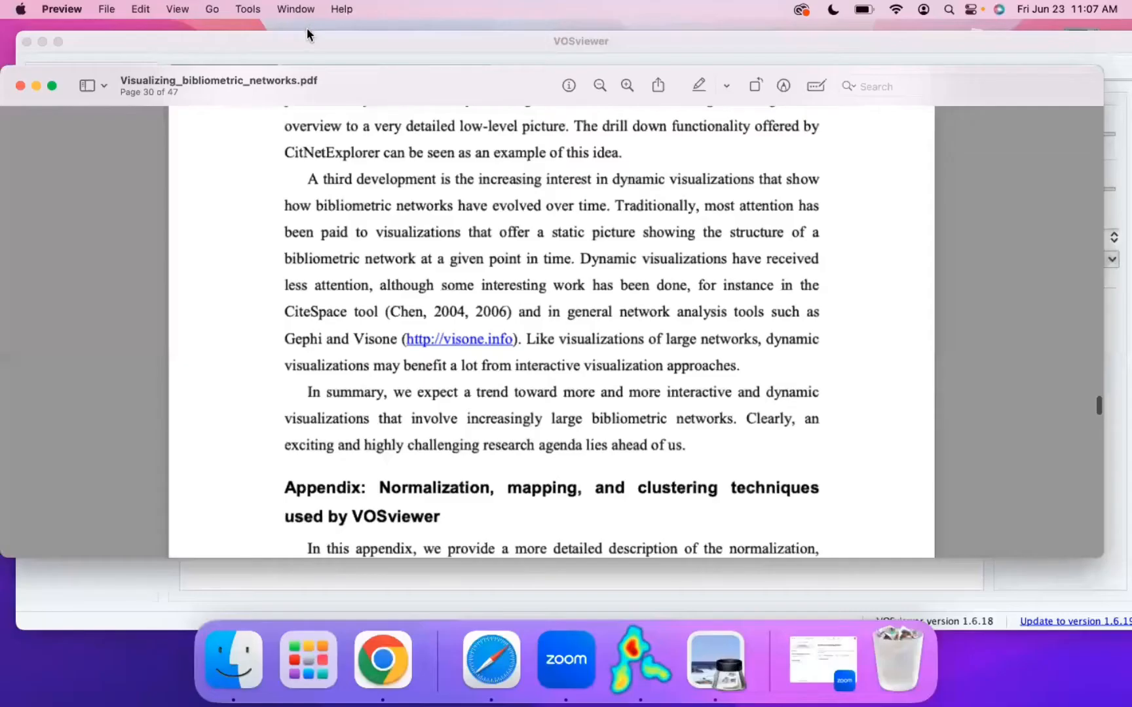
- Switch to VOSviewer, enlarge its window, and start creating a new map
left_click(304, 37)
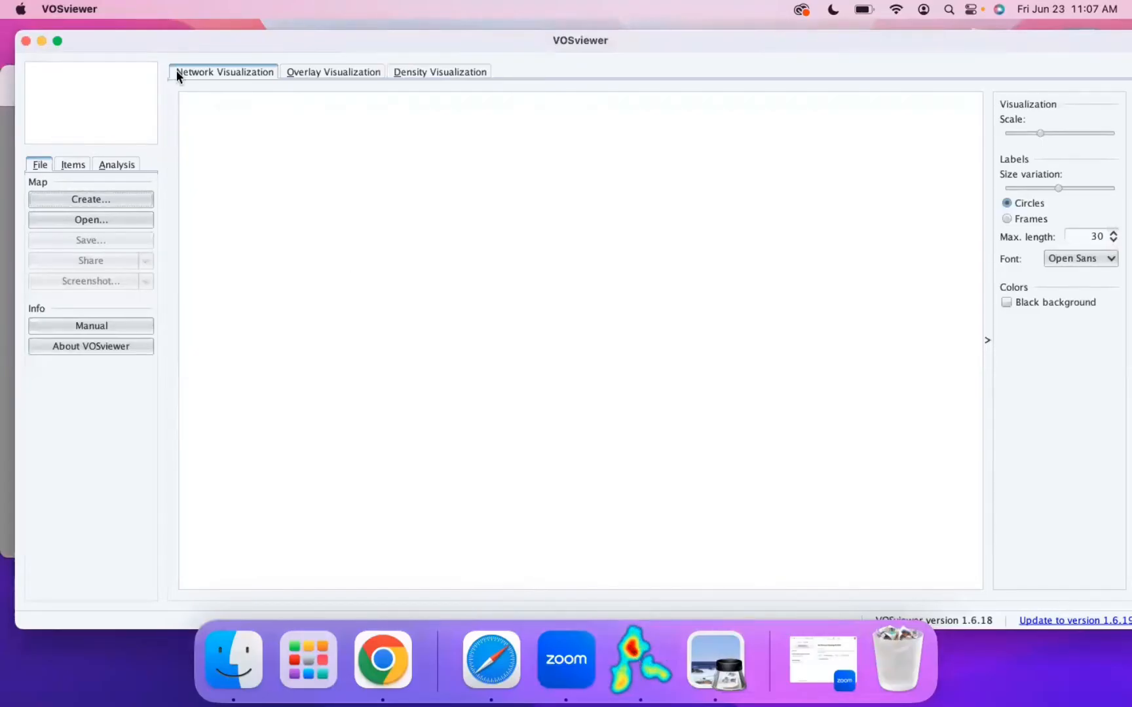
double_click(205, 36)
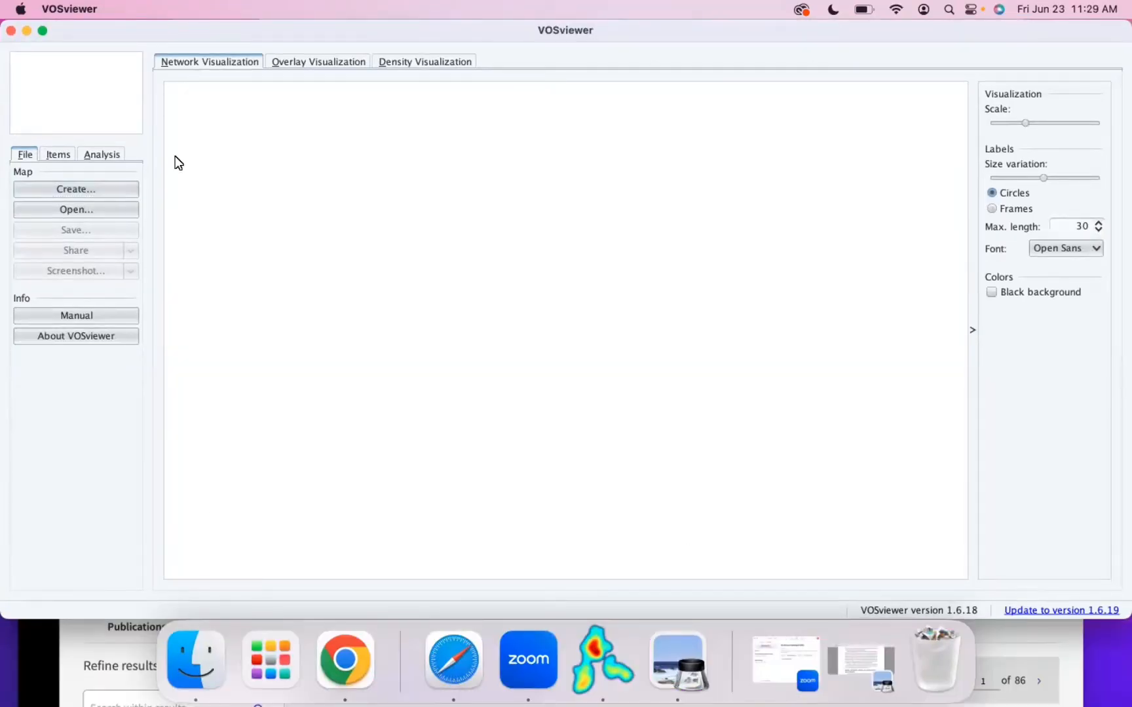
left_click(62, 186)
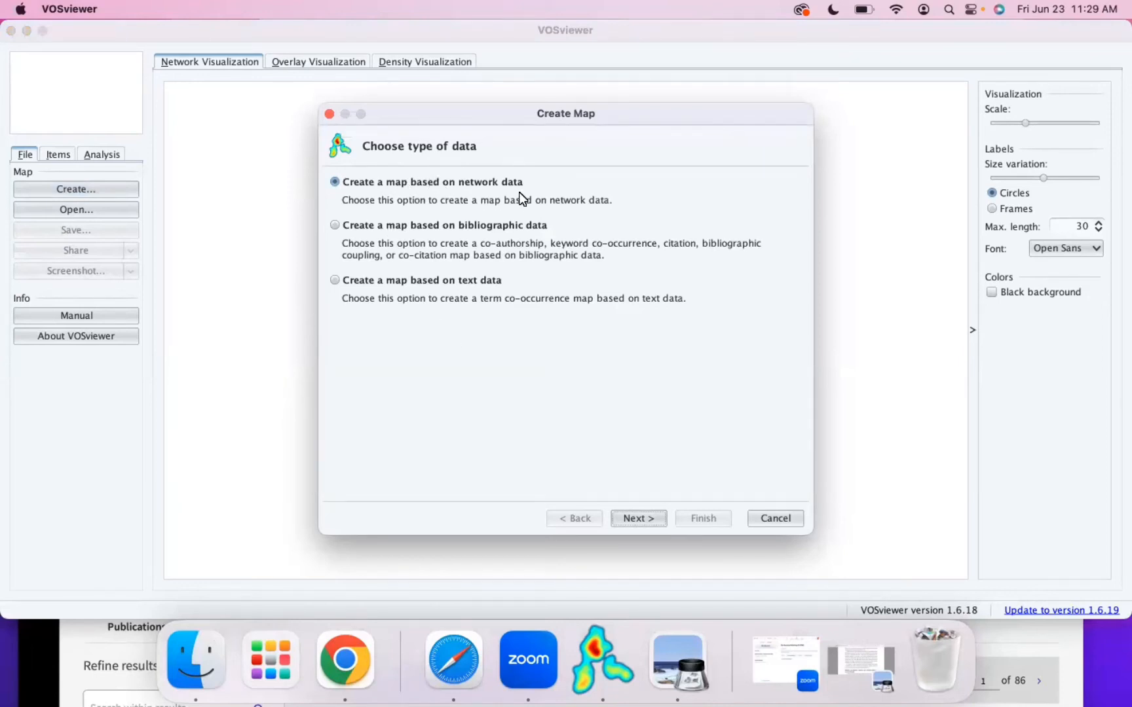
- Check the file options for network data, and base the map on bibliographic data read from bibliographic database files
left_click(638, 519)
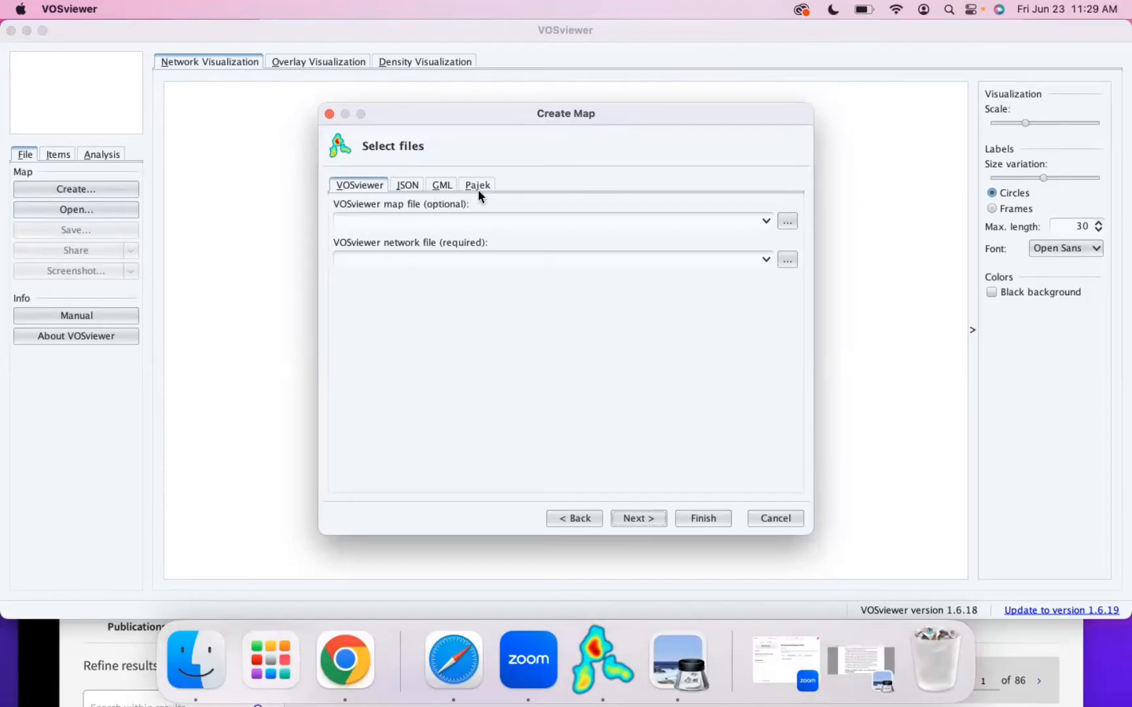
left_click(573, 519)
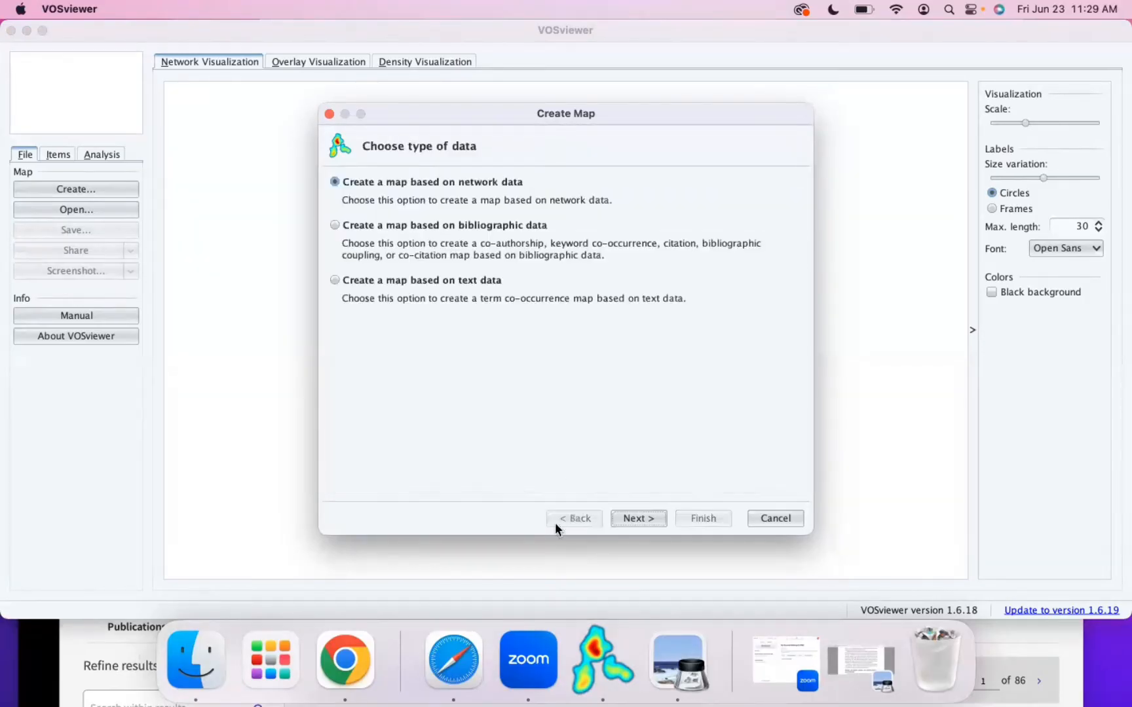
left_click(365, 224)
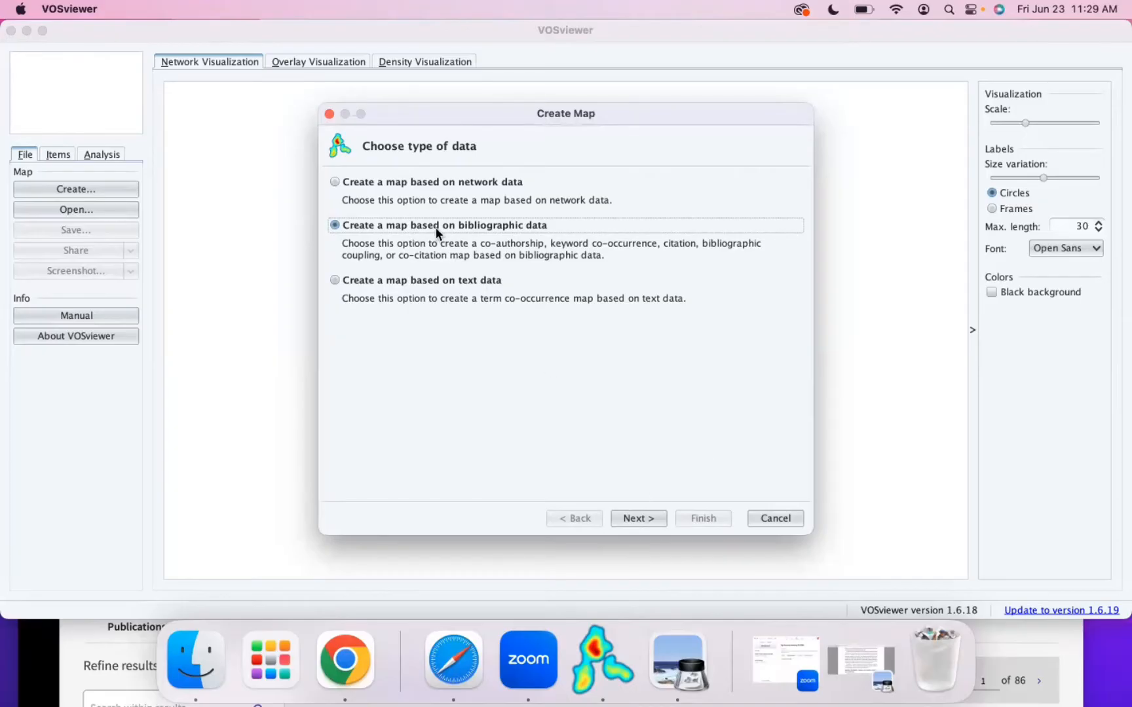
left_click(632, 516)
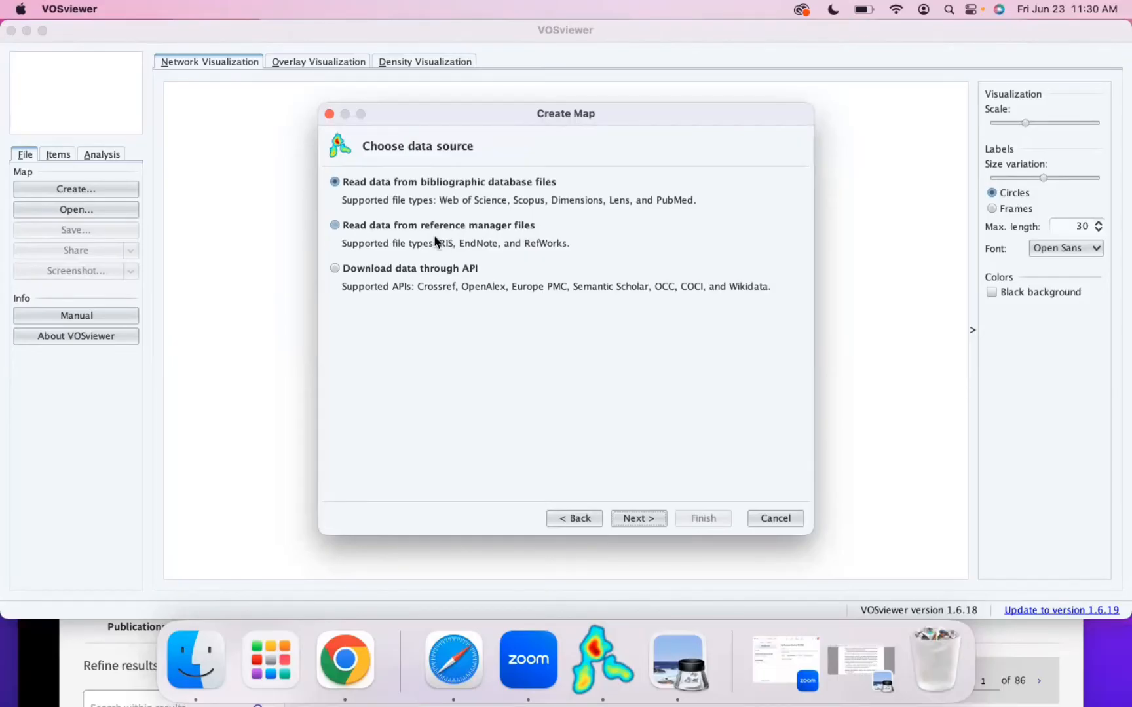
left_click(377, 224)
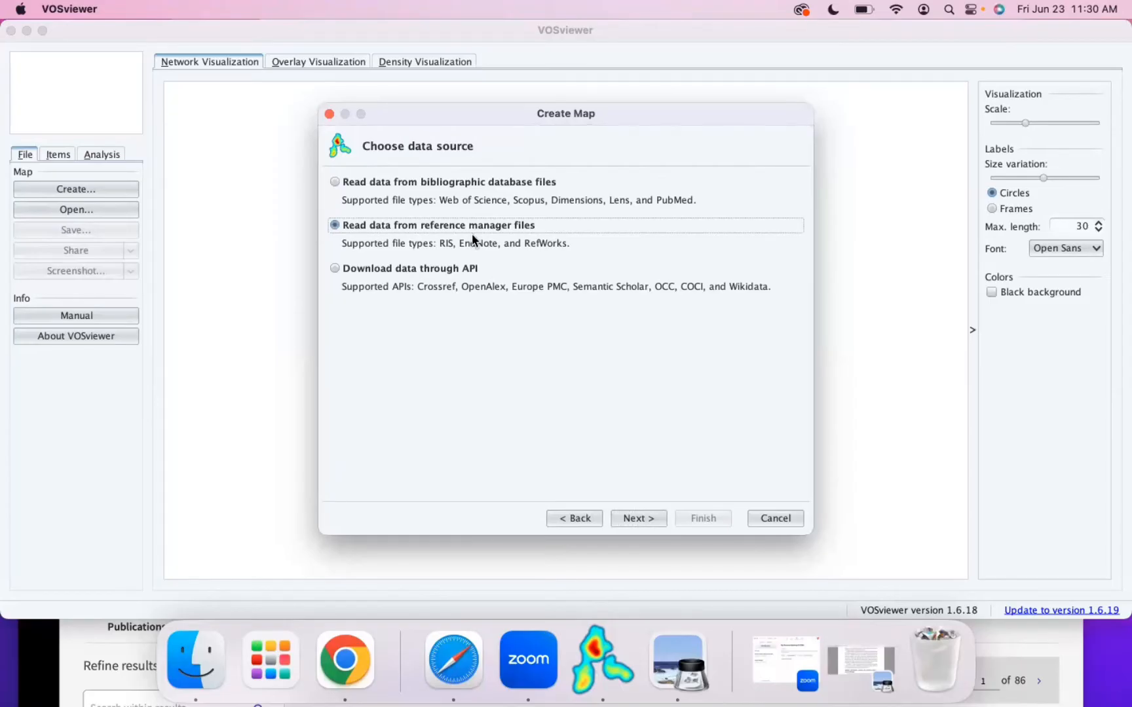
left_click(351, 182)
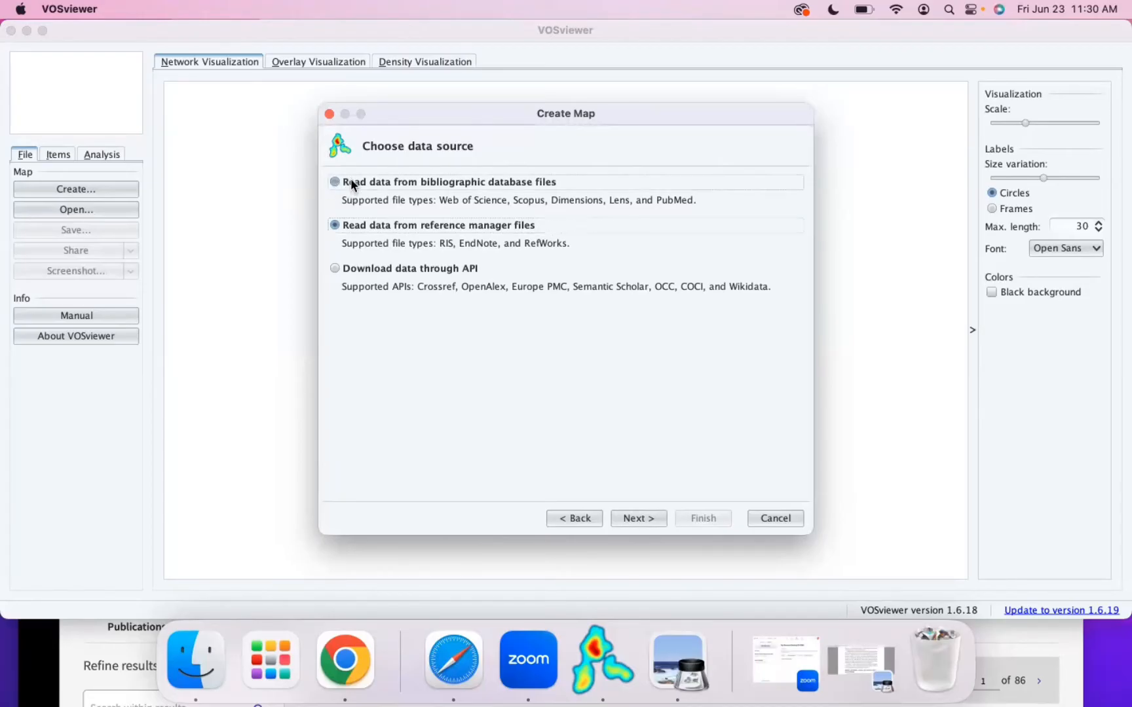
left_click(637, 518)
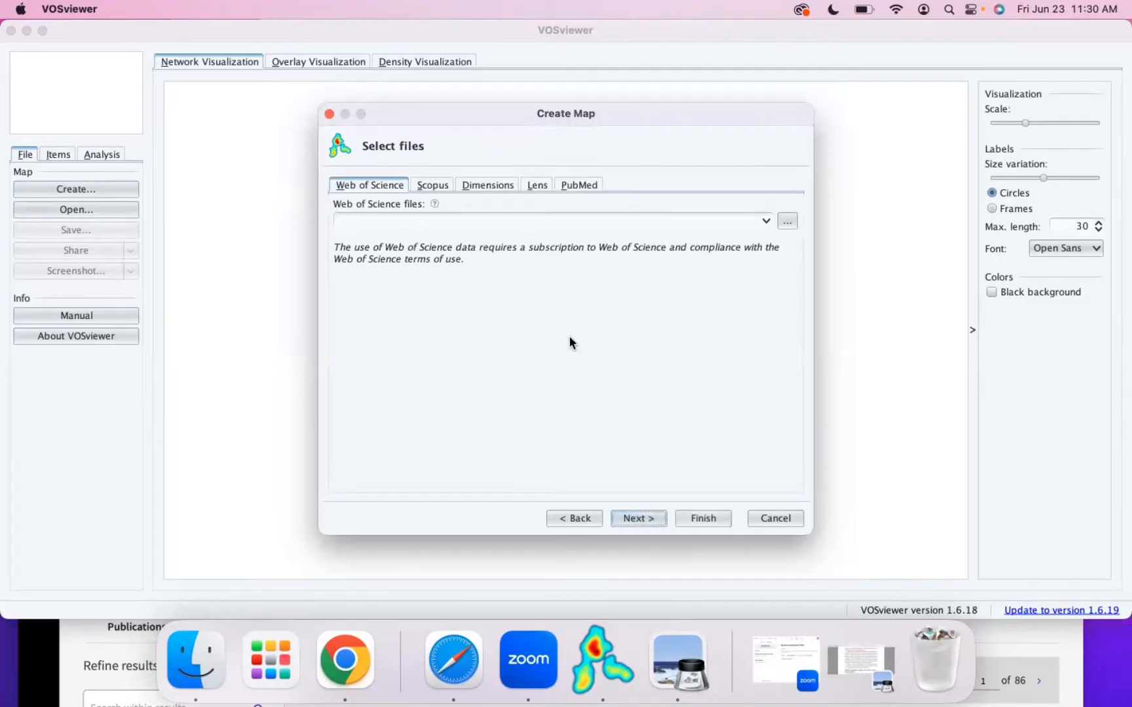
- Add the downloaded savedrecs-4.txt and savedrecs-3.txt from Safari as the map's Web of Science files and accept them
left_click(83, 650)
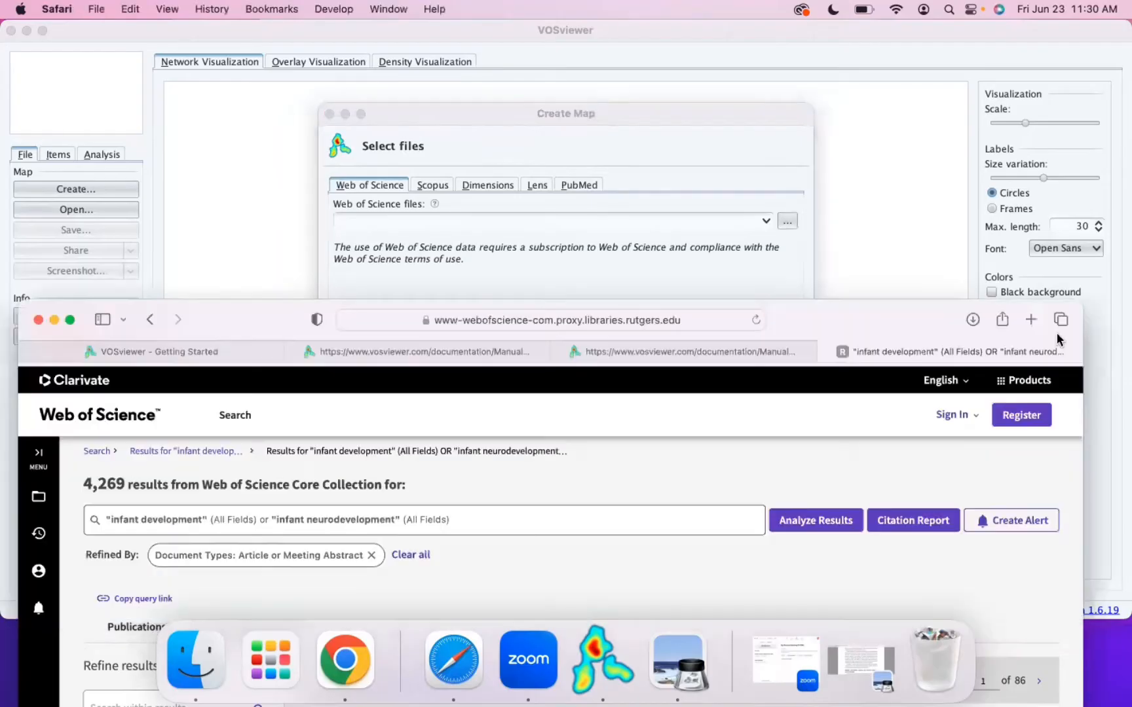
left_click(971, 326)
left_click(958, 393)
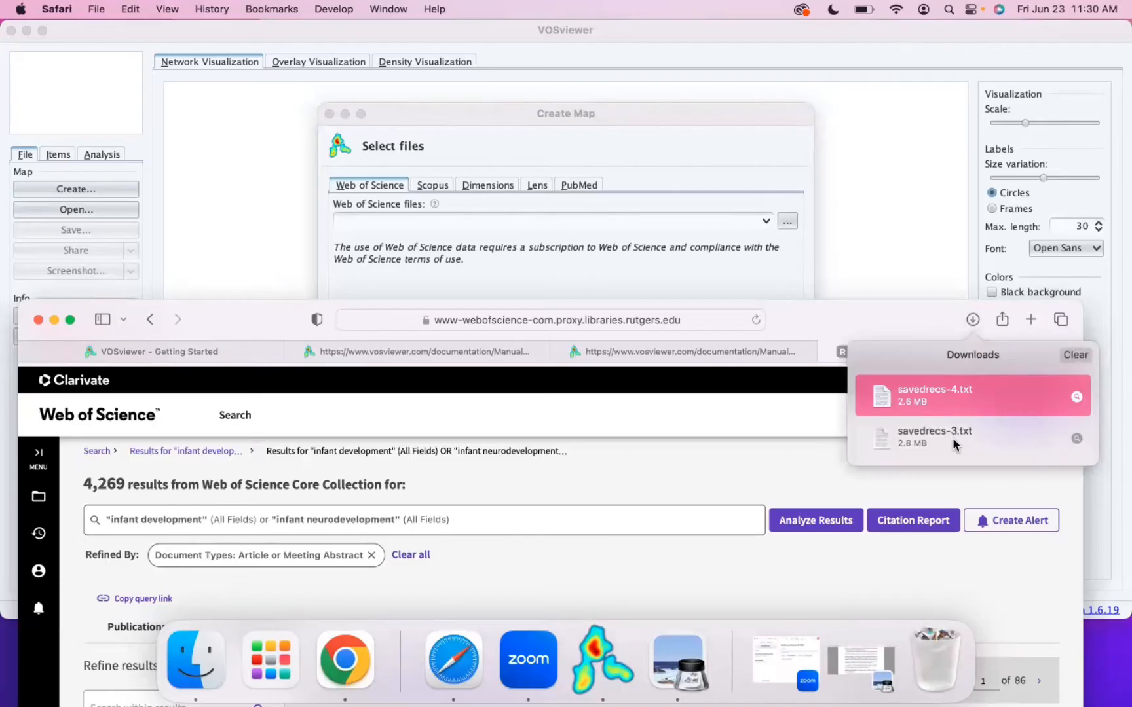
left_click(952, 438, "super")
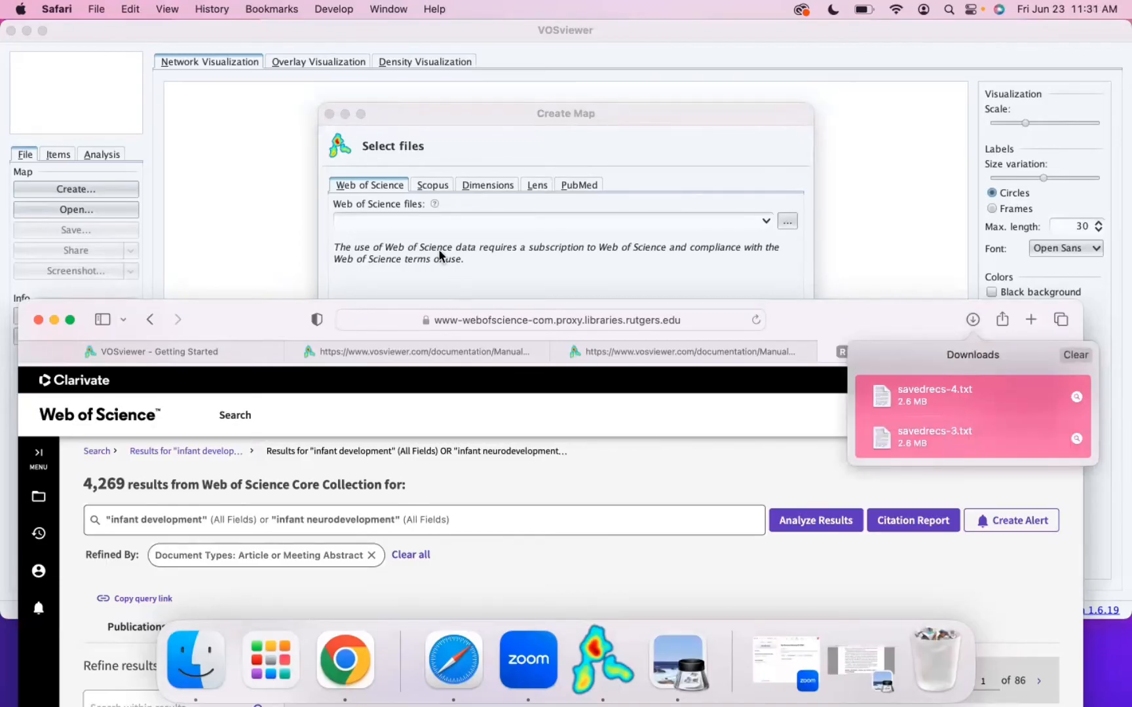
left_click_drag(439, 256, 420, 222)
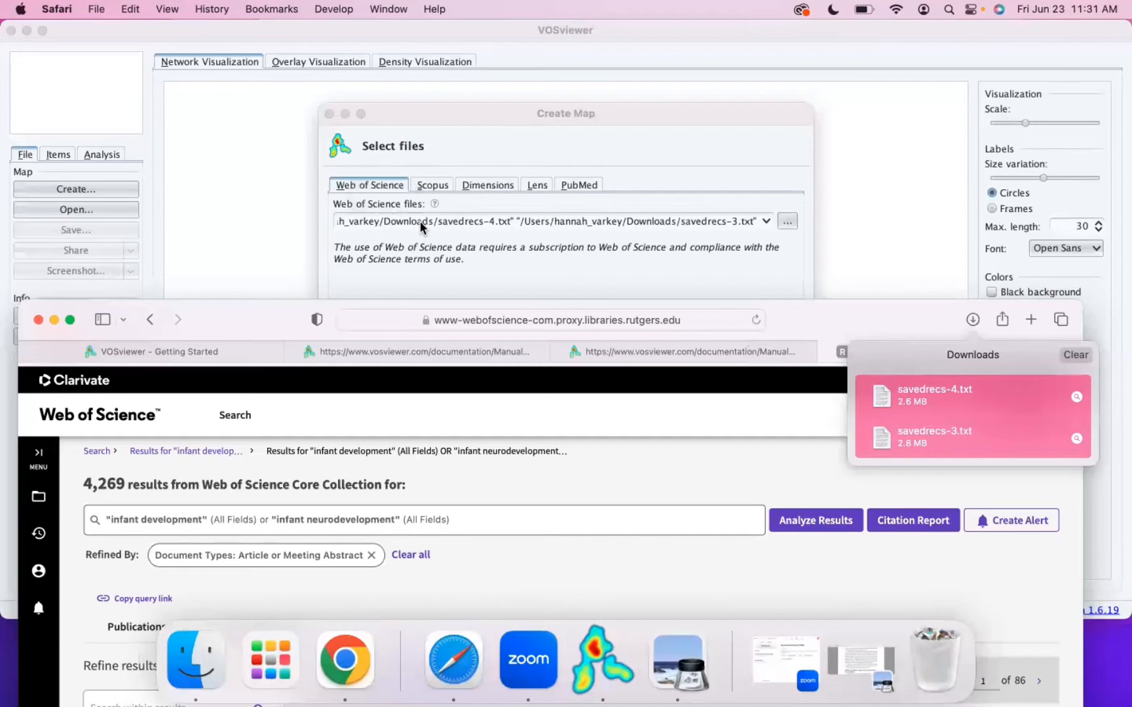
left_click(519, 273)
left_click(645, 519)
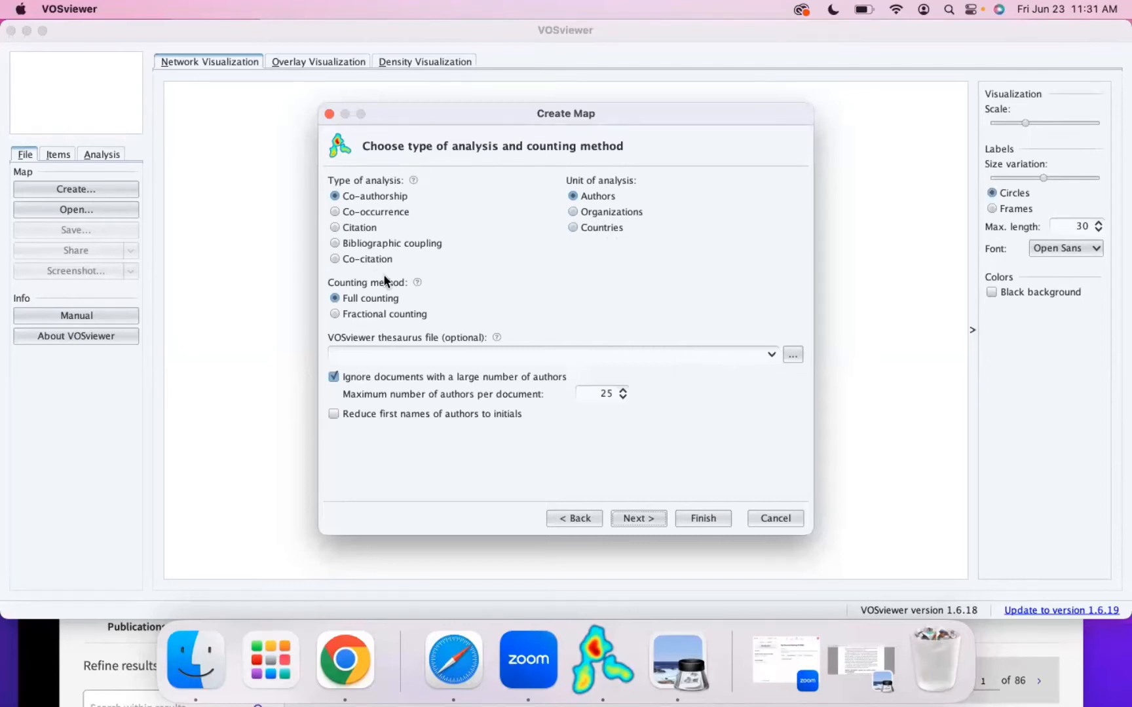
- Use fractional counting for the author co-authorship analysis and stop ignoring documents with a large number of authors
left_click(387, 313)
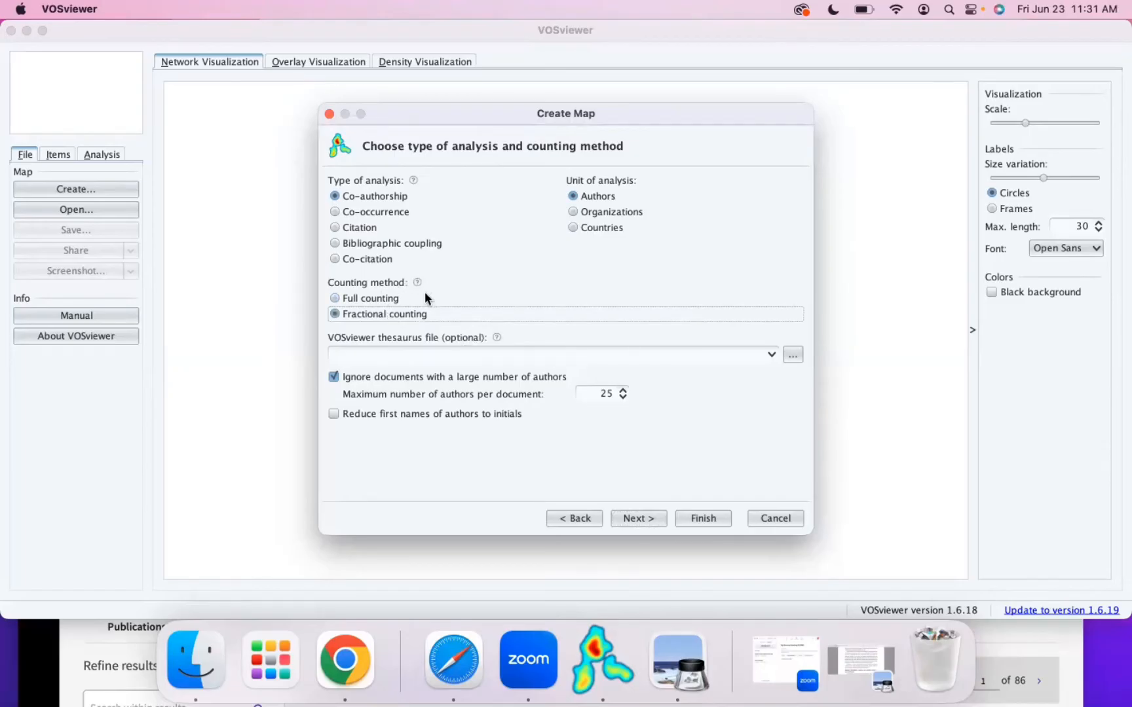
mouse_move(414, 281)
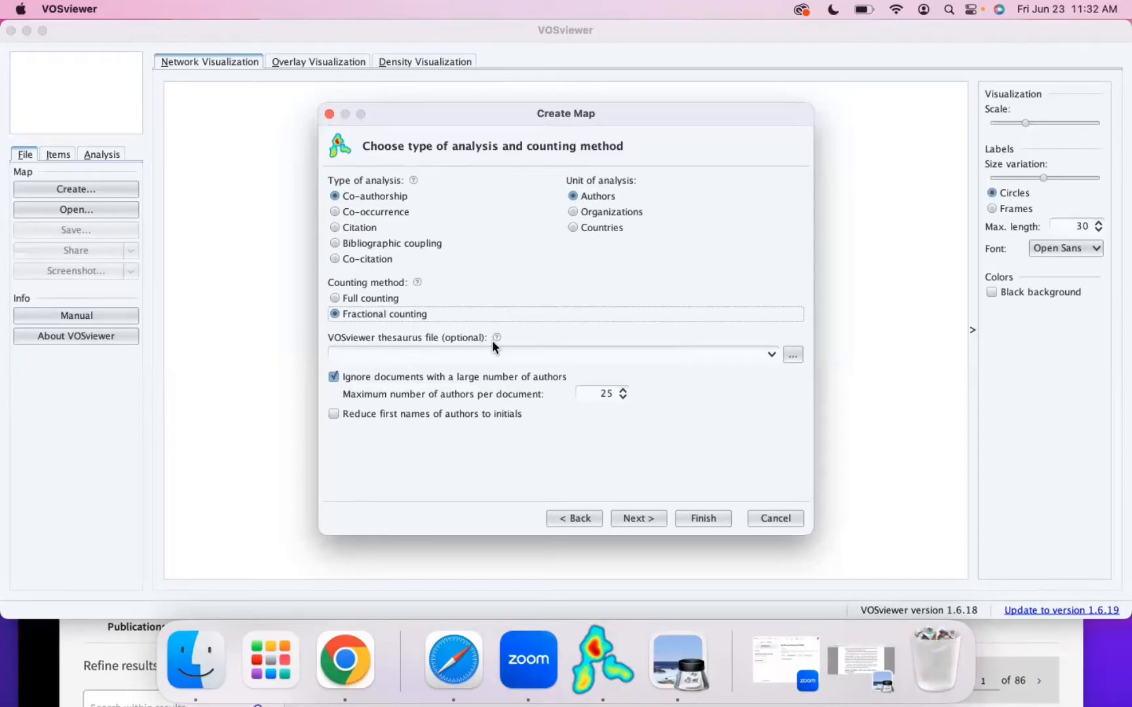
left_click(334, 378)
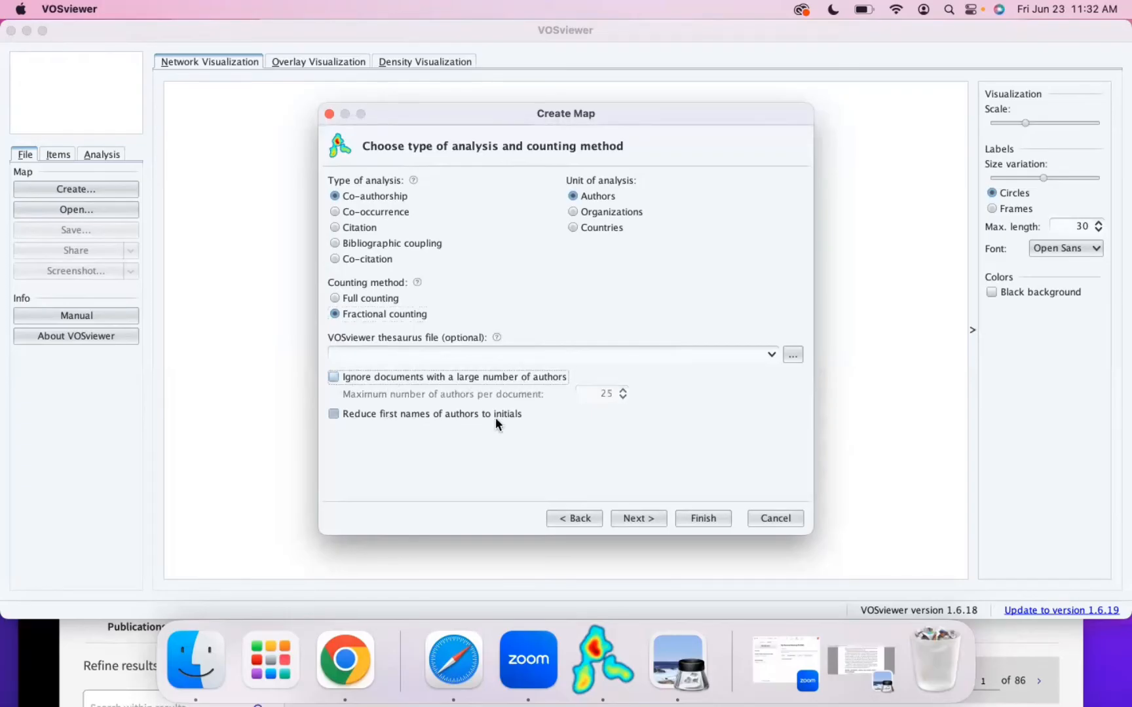
left_click(640, 516)
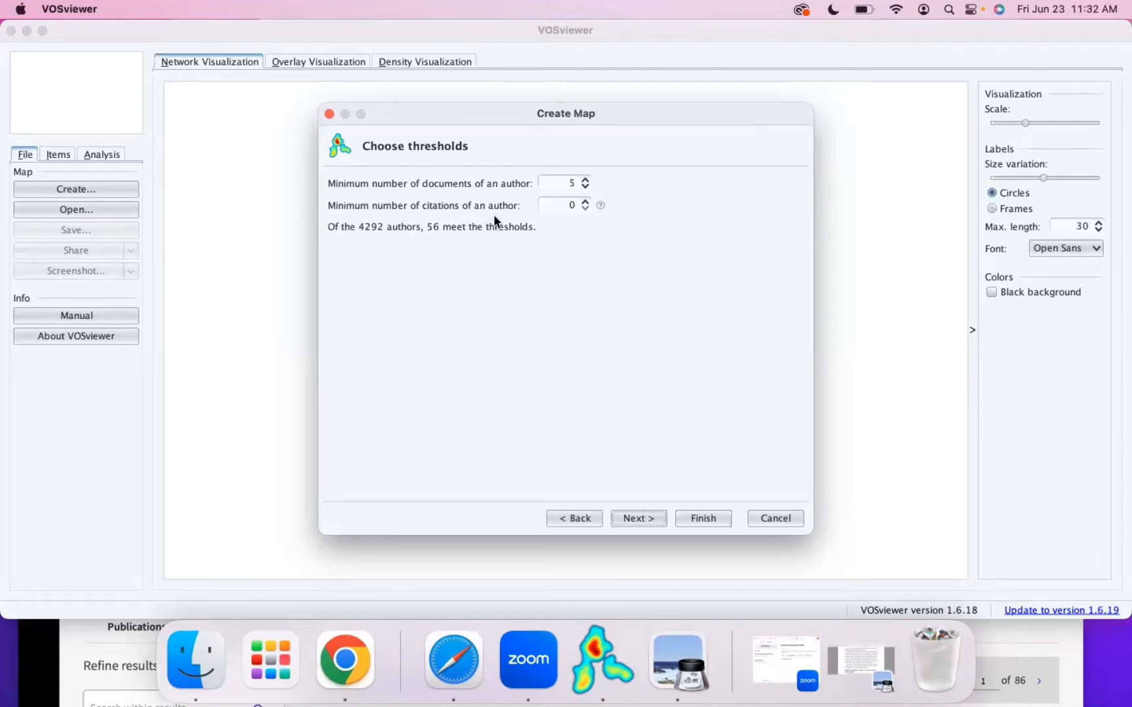
- Set the minimum citations of an author to 5 and minimum documents to 1, and keep 1000 authors to be selected
left_click(585, 202)
left_click(585, 202)
left_click(585, 202)
left_click(585, 201)
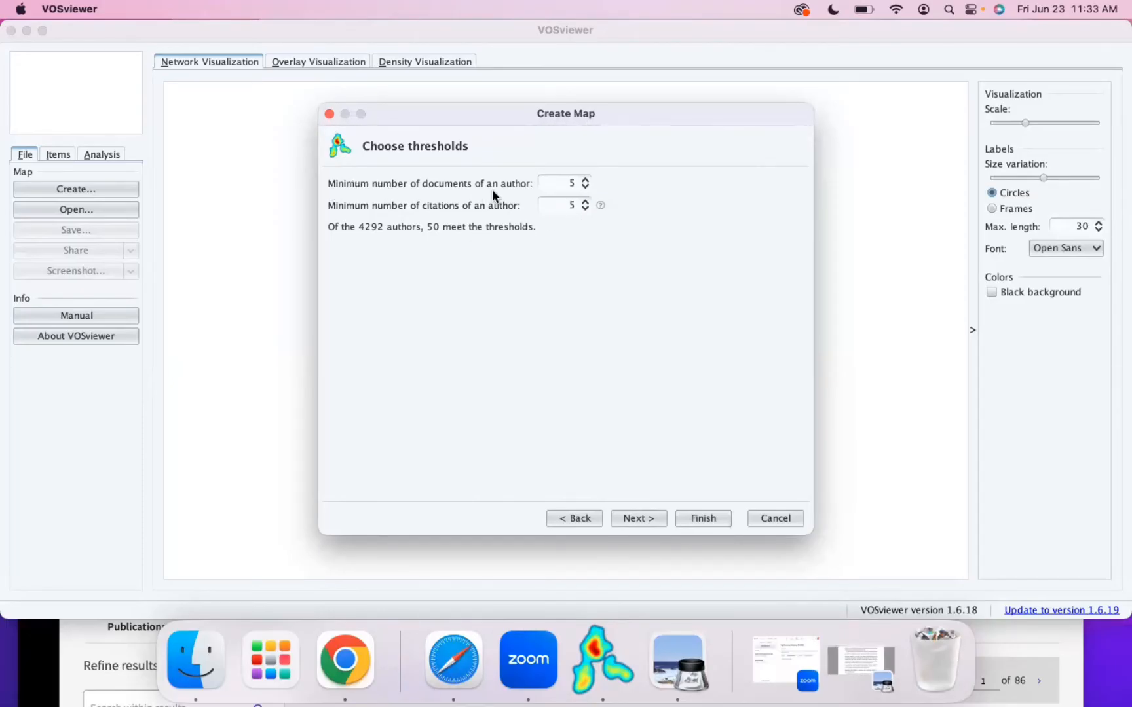
left_click(584, 189)
left_click(585, 189)
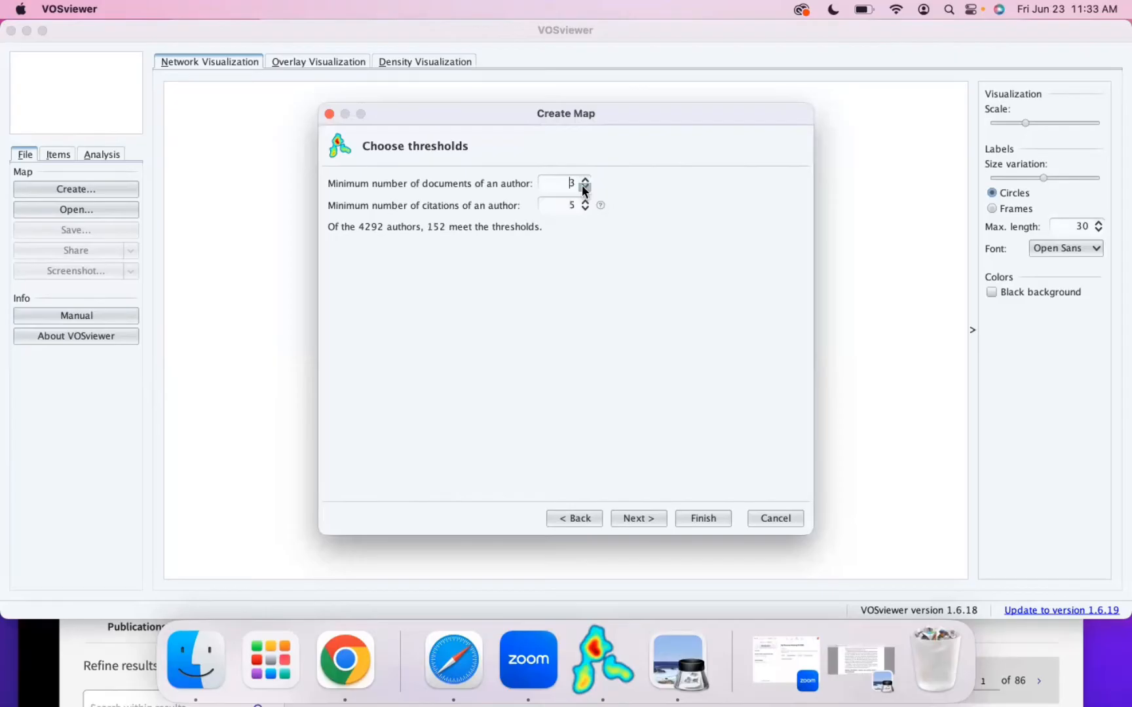
left_click(584, 189)
left_click(585, 189)
left_click(639, 519)
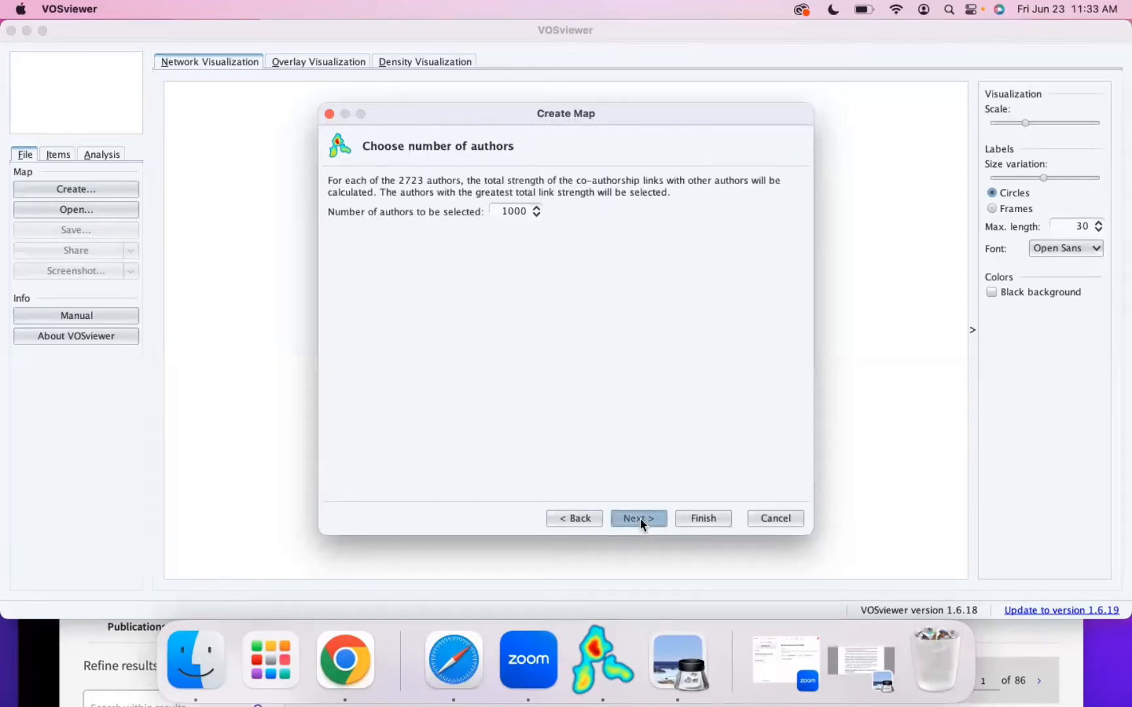
left_click(640, 518)
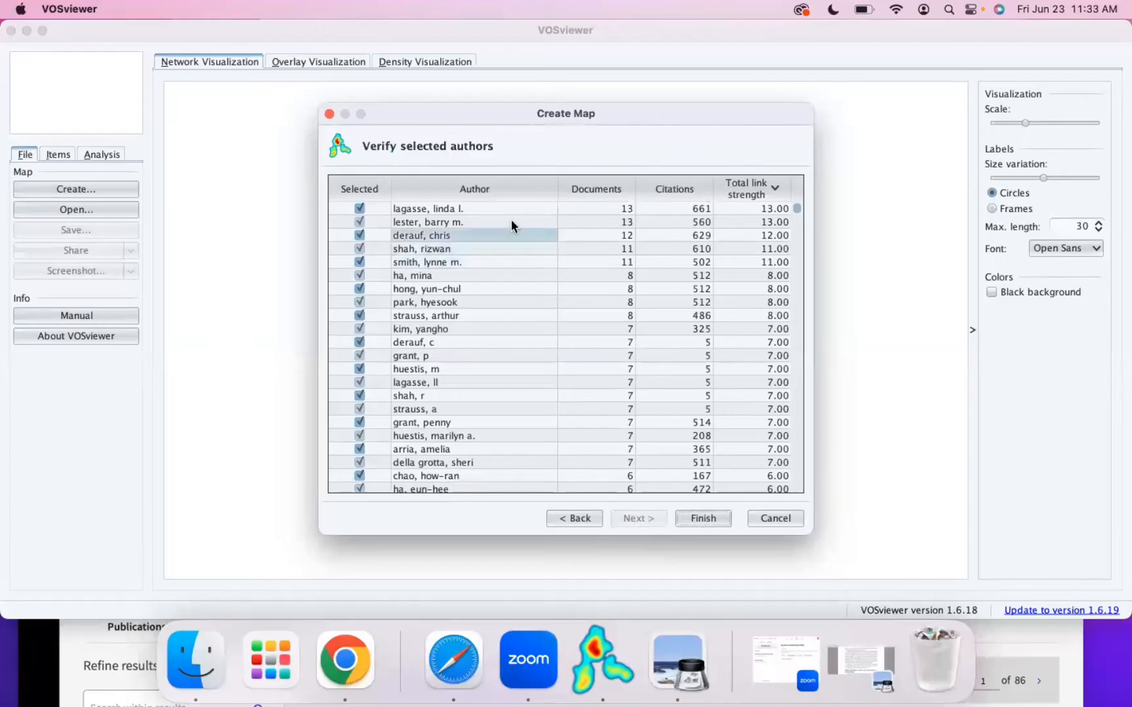
- Review the list of selected authors, look at the dialog for exporting them, and leave it without exporting
scroll(511, 219, "down", 10)
scroll(511, 219, "up", 10)
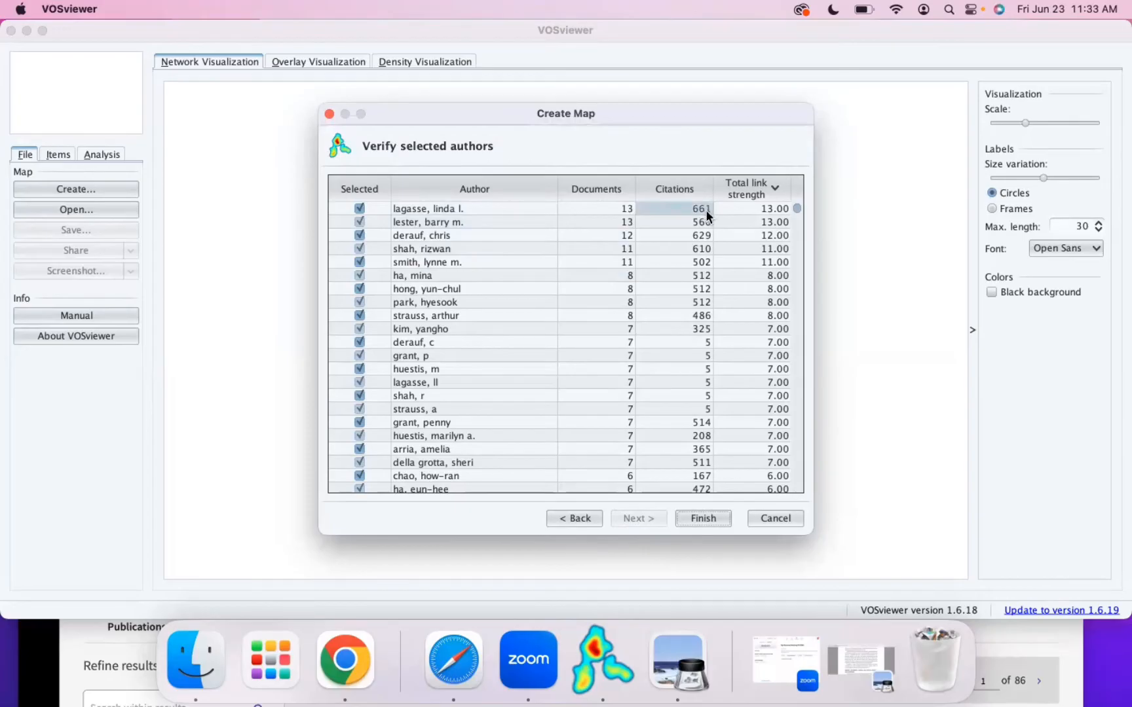
right_click(515, 209)
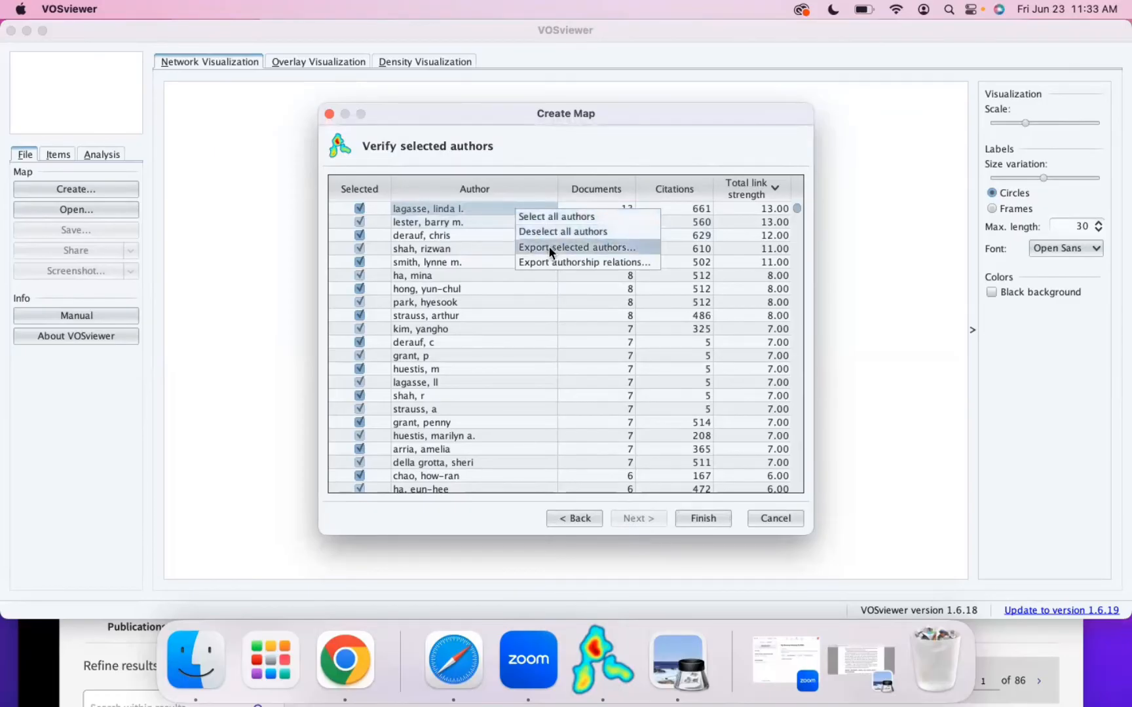
left_click(576, 248)
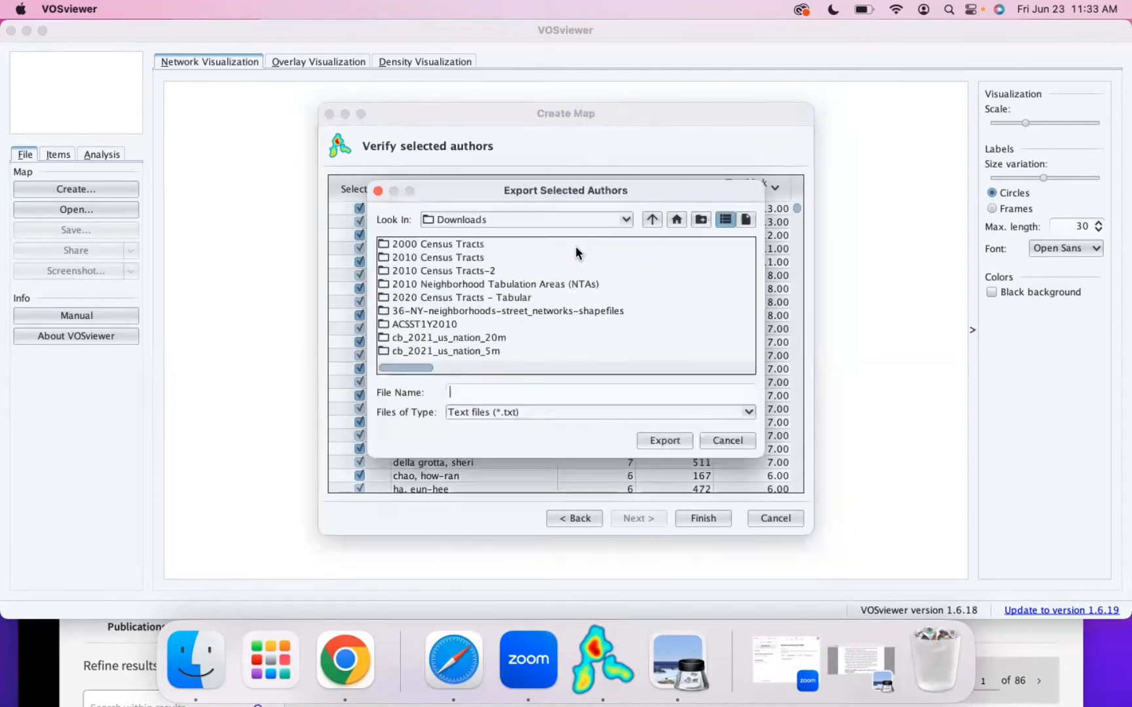
left_click(733, 442)
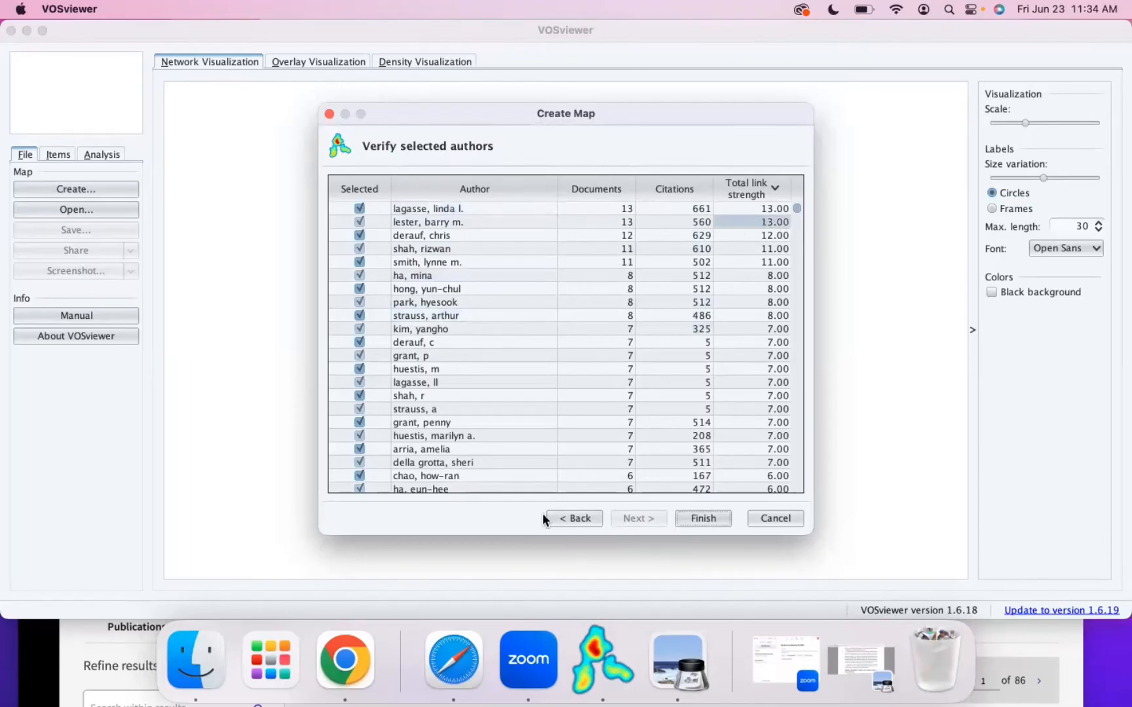
- Finish the co-authorship map showing all items instead of only the largest connected set, and examine its clusters up close
left_click(700, 521)
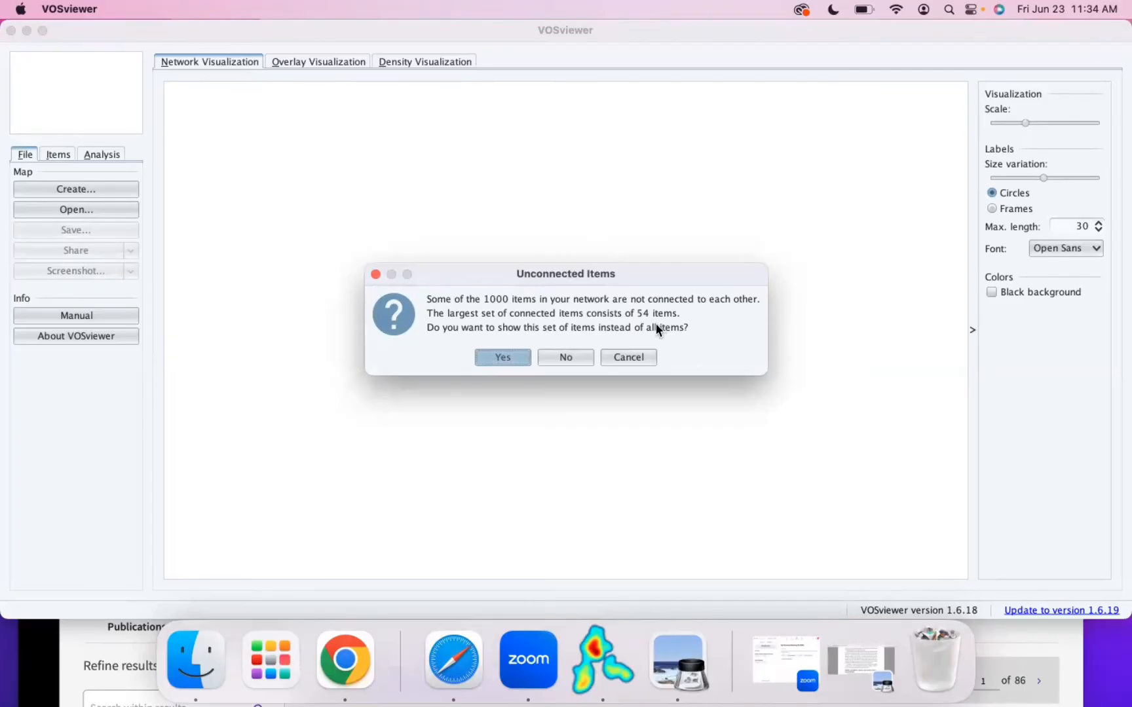
left_click(566, 358)
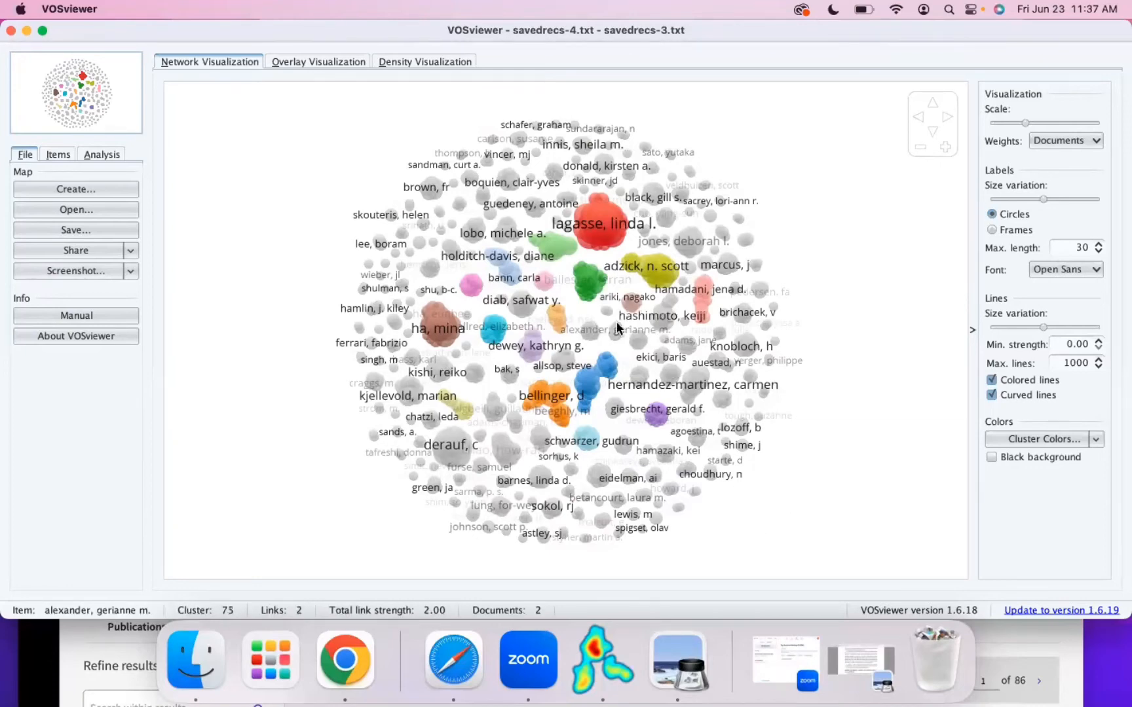
scroll(618, 328, "up", 2)
scroll(617, 328, "up", 3)
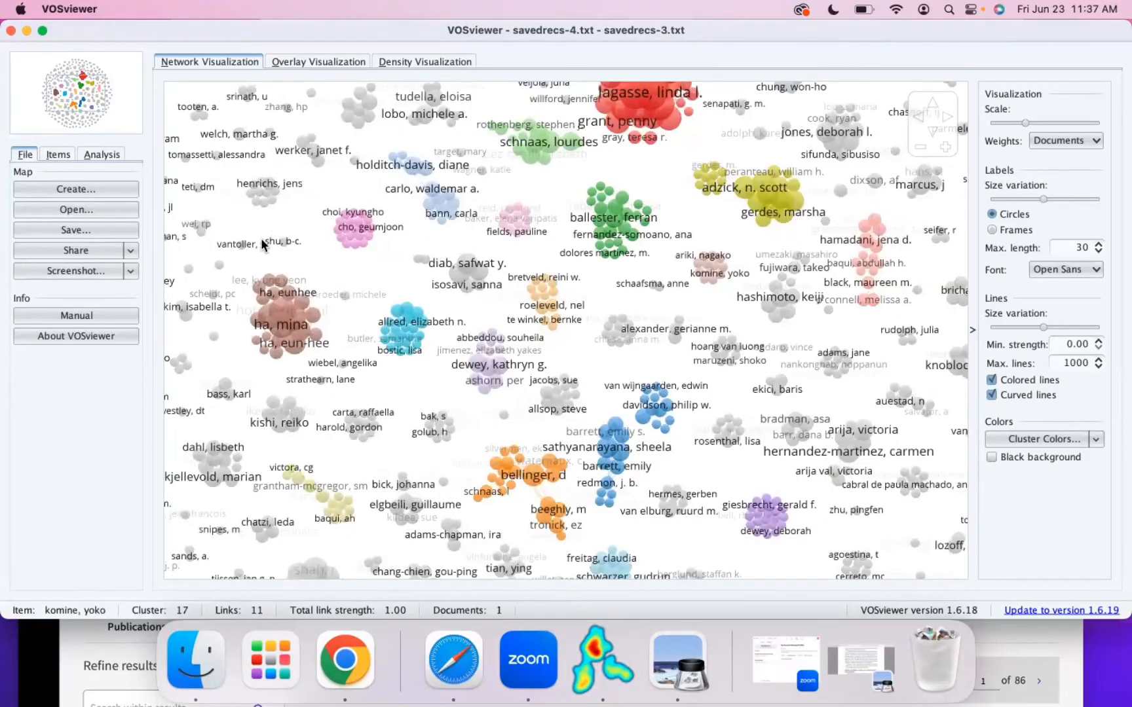
- Start another author co-authorship map from the same Web of Science files, with fractional counting and without ignoring documents with many authors
left_click(76, 190)
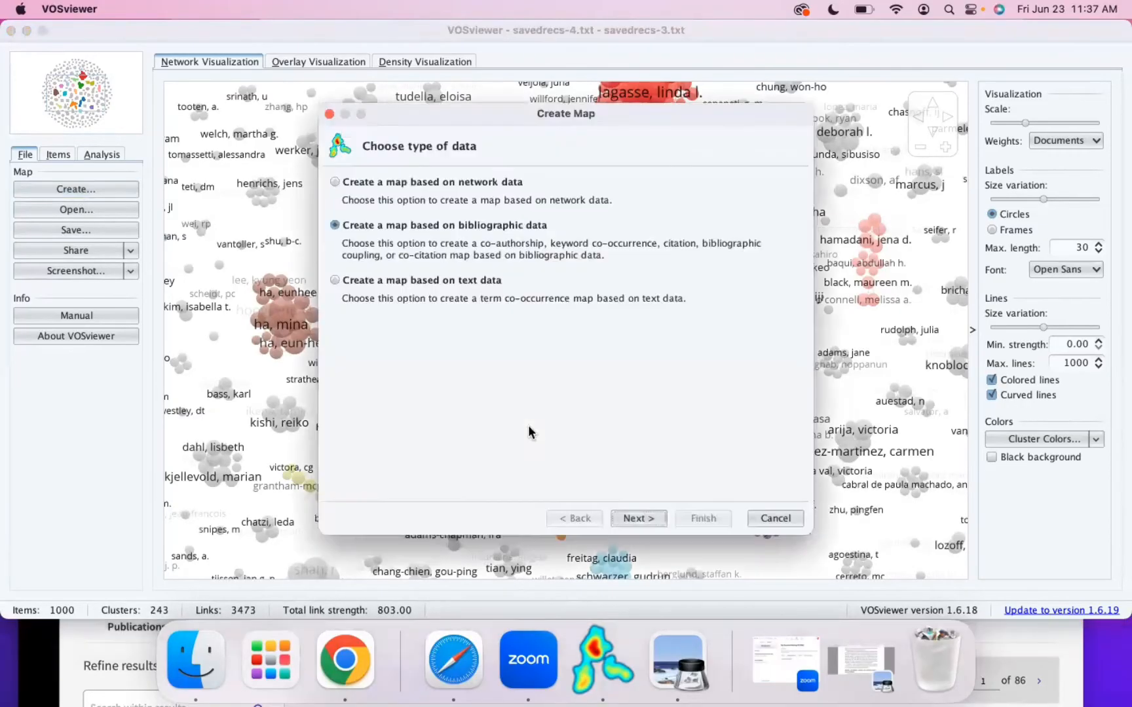
left_click(638, 519)
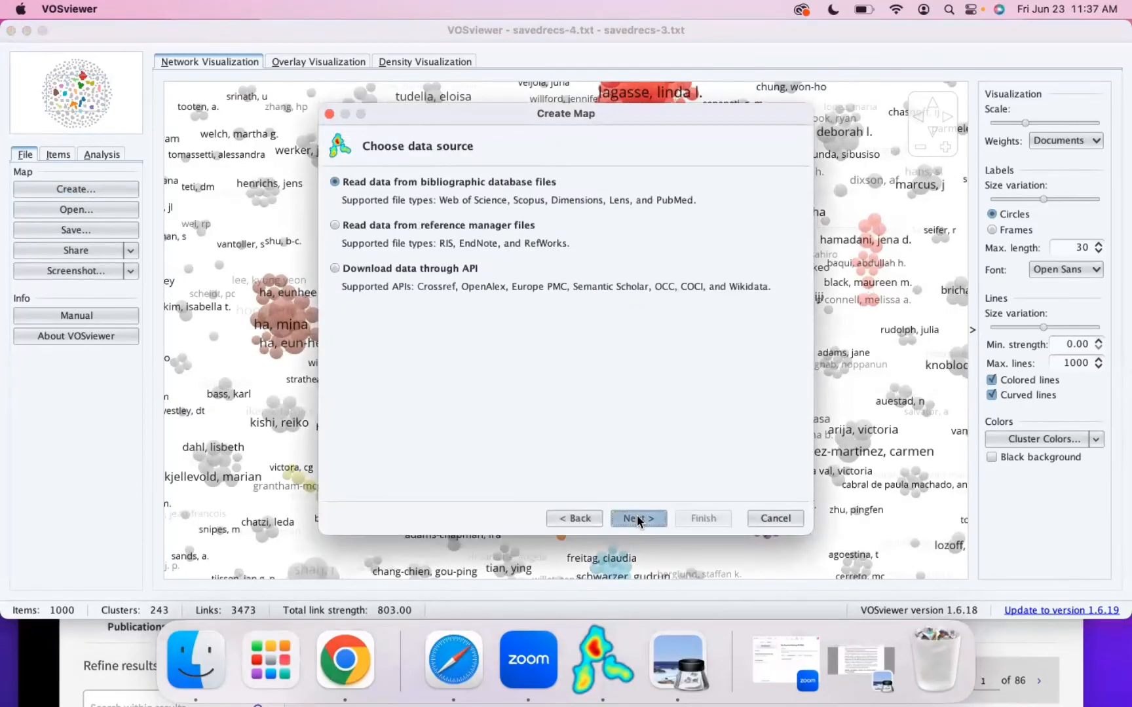
left_click(638, 520)
left_click(638, 520)
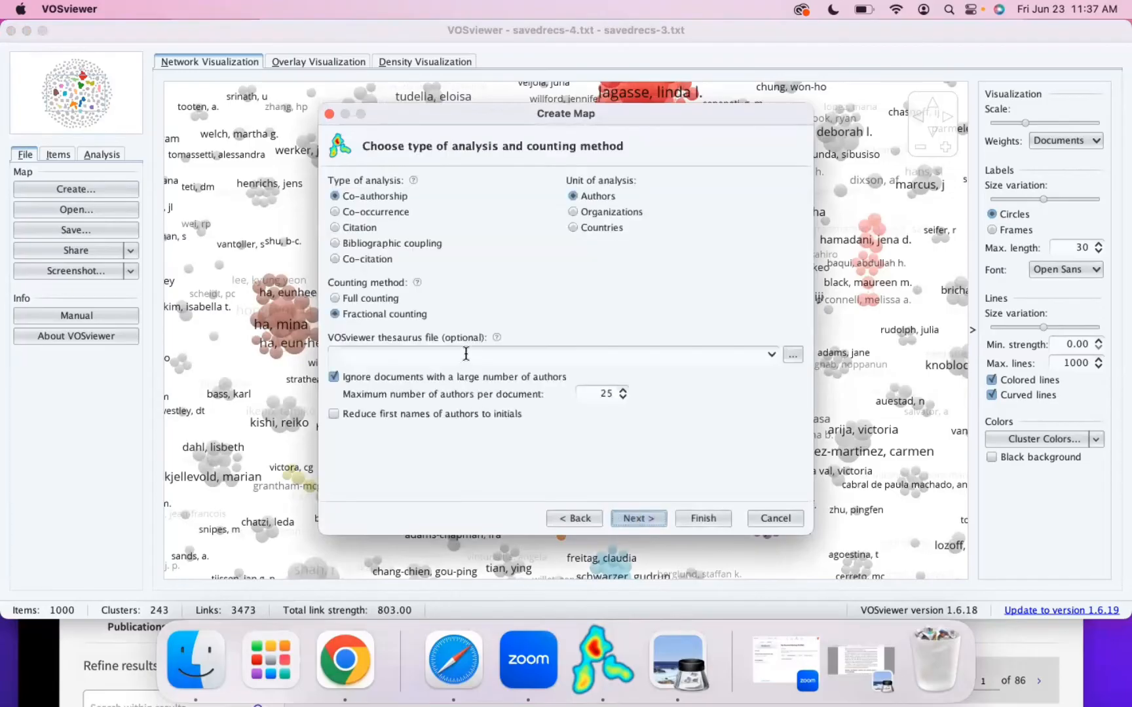
left_click(464, 377)
left_click(641, 522)
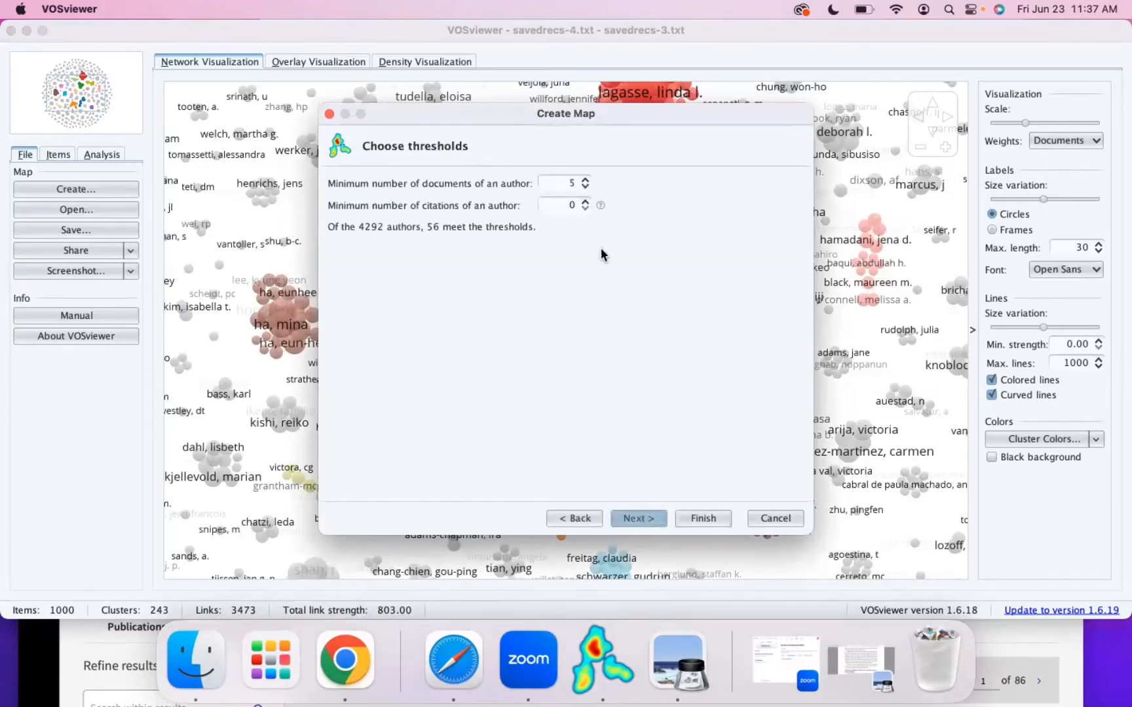
- Set the minimum number of documents of an author to 1 and the minimum number of citations to 5
left_click(583, 188)
left_click(583, 188)
left_click(584, 187)
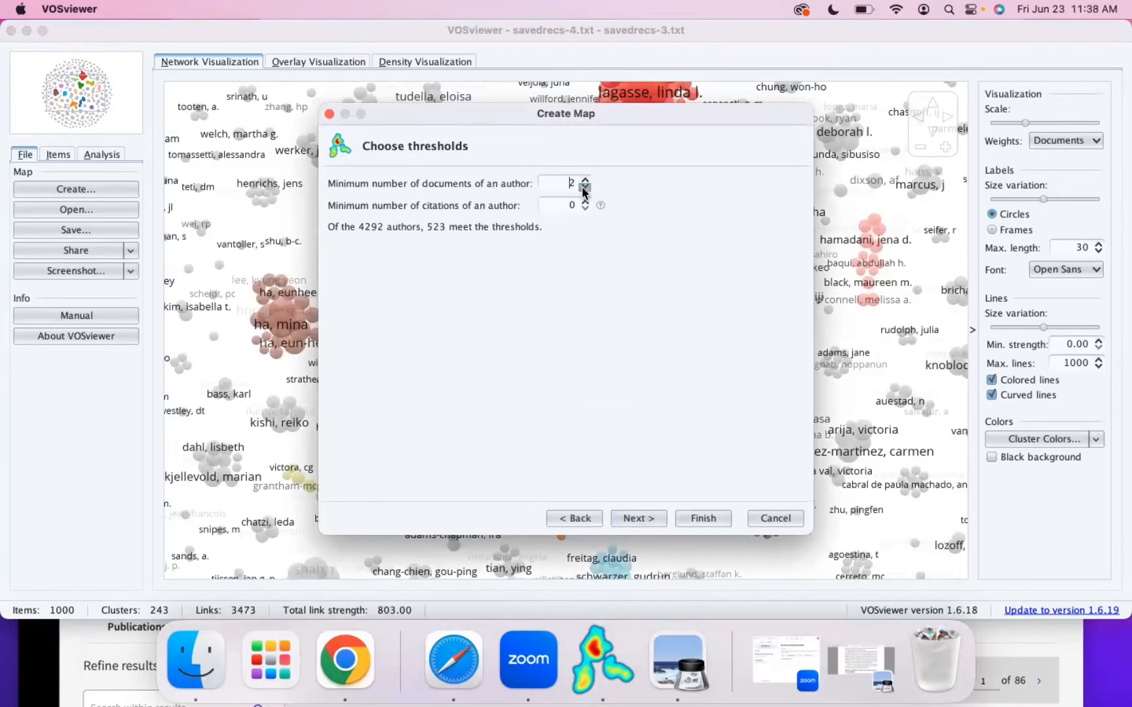
left_click(584, 187)
left_click(586, 201)
left_click(586, 201)
left_click(586, 201)
left_click(585, 201)
left_click(586, 201)
- Keep the selected authors and finish the co-authorship map, showing only the largest set of connected items
left_click(641, 515)
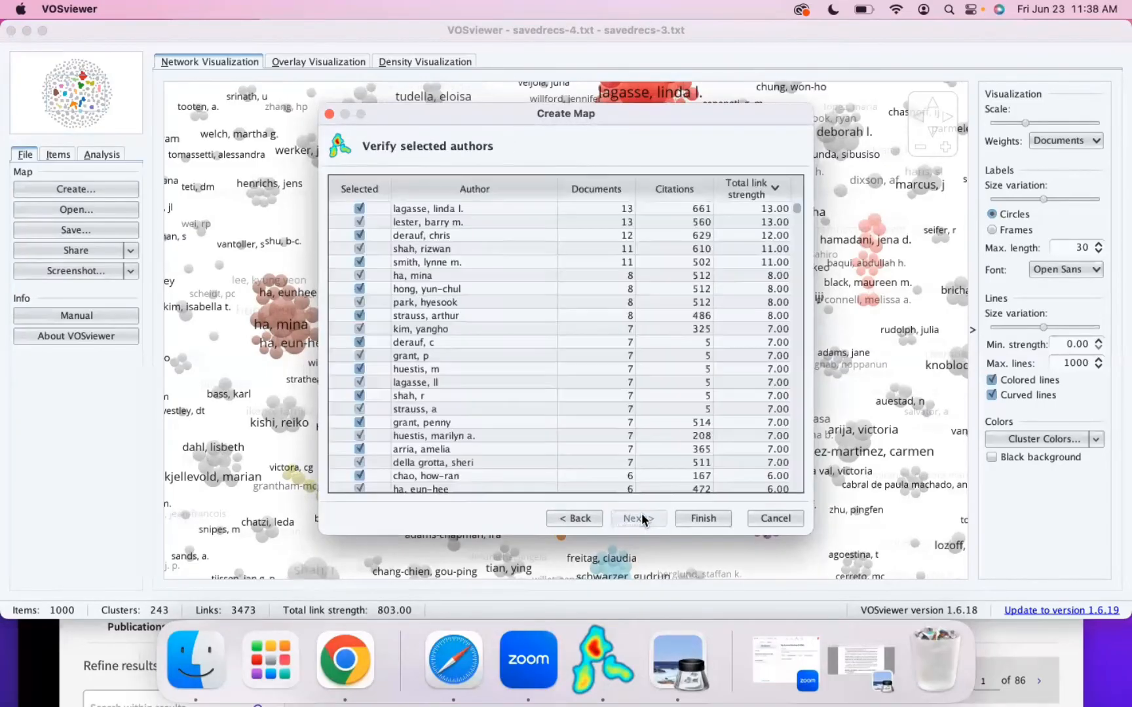
left_click(679, 517)
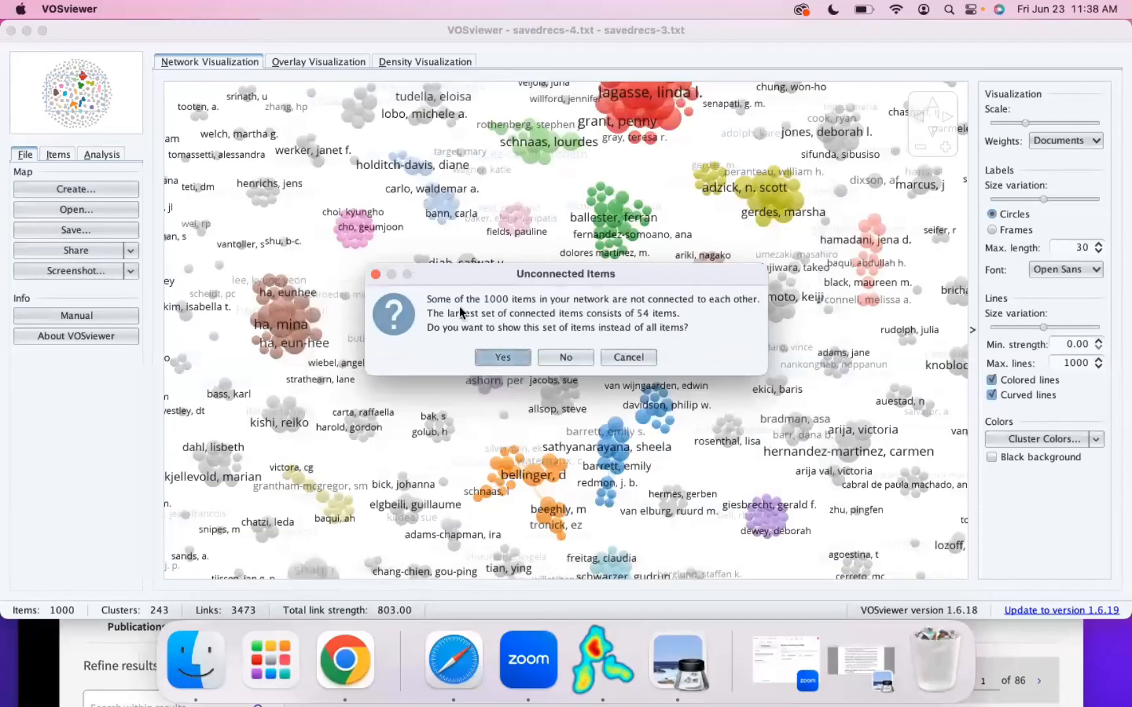
left_click(501, 357)
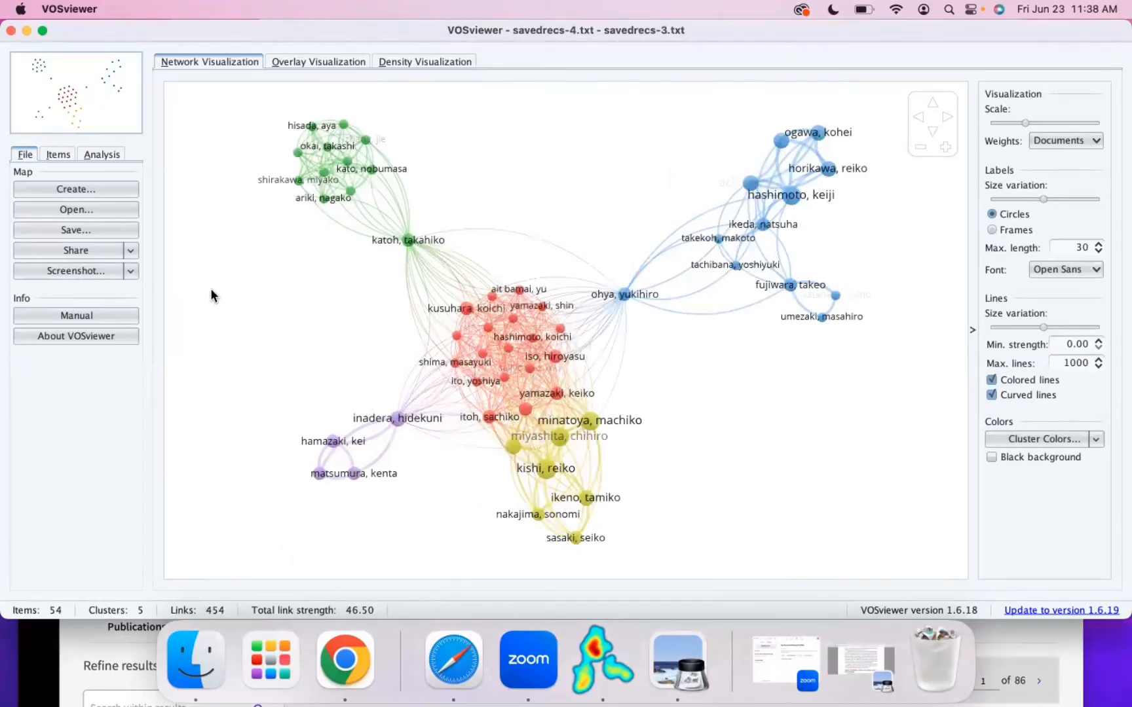
- Review the map's list of authors grouped by cluster, from the first cluster through the last
left_click(68, 155)
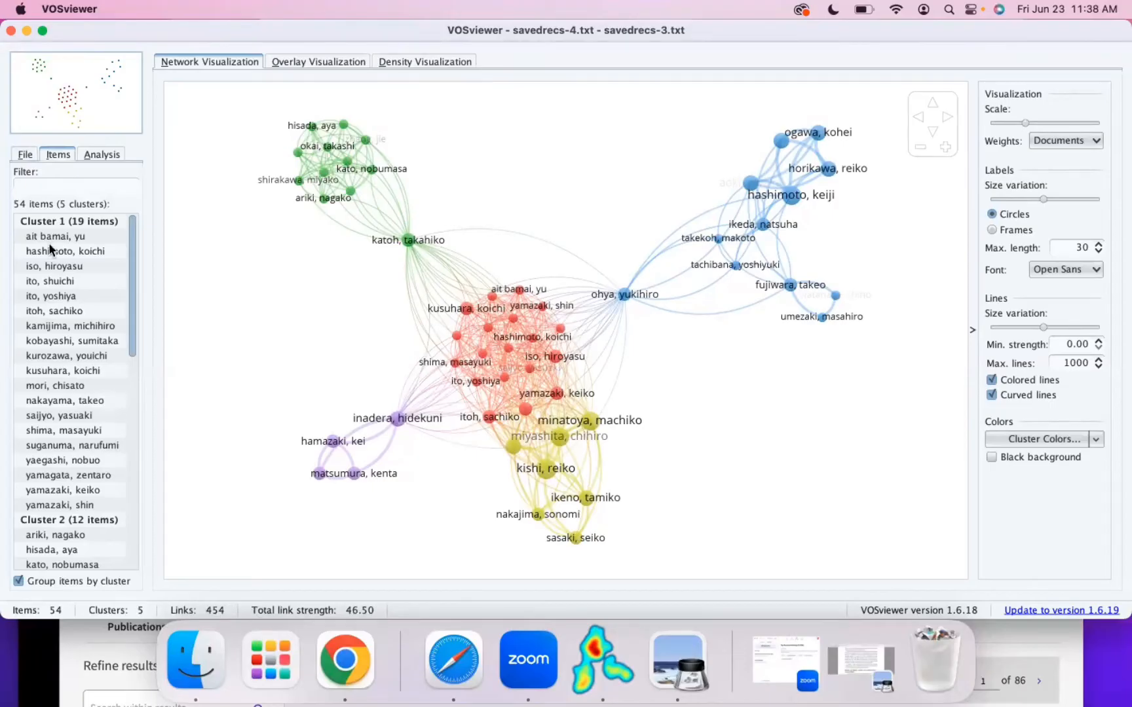
left_click(55, 221)
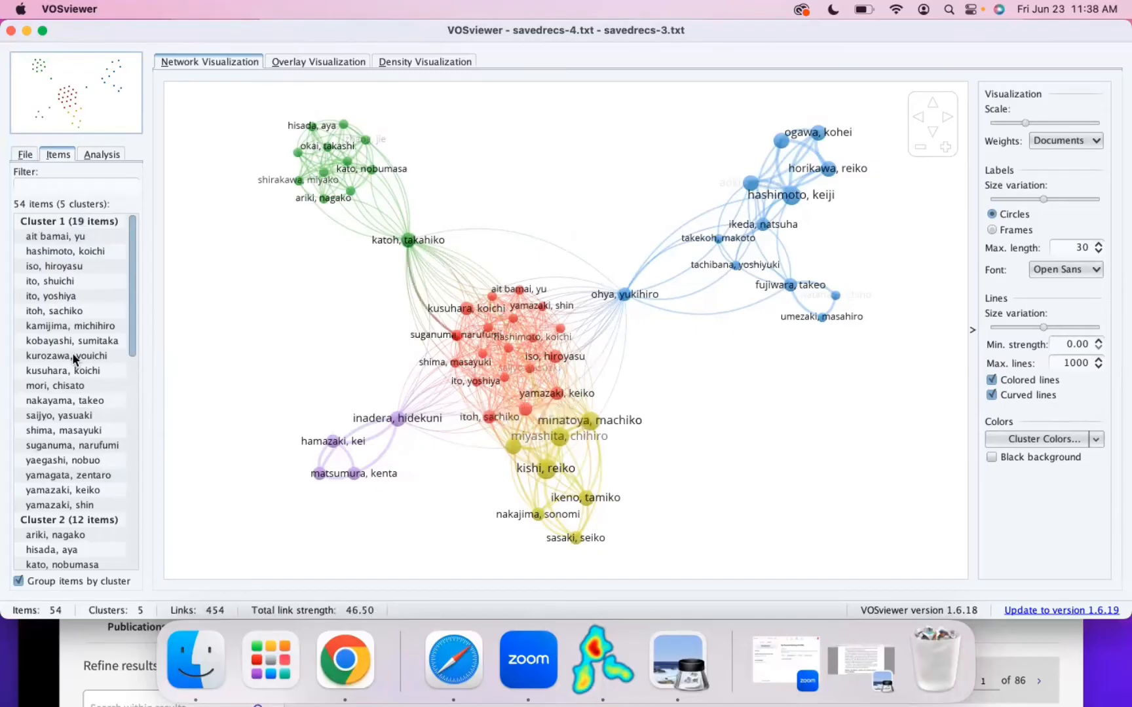
scroll(53, 336, "down", 5)
scroll(53, 338, "down", 12)
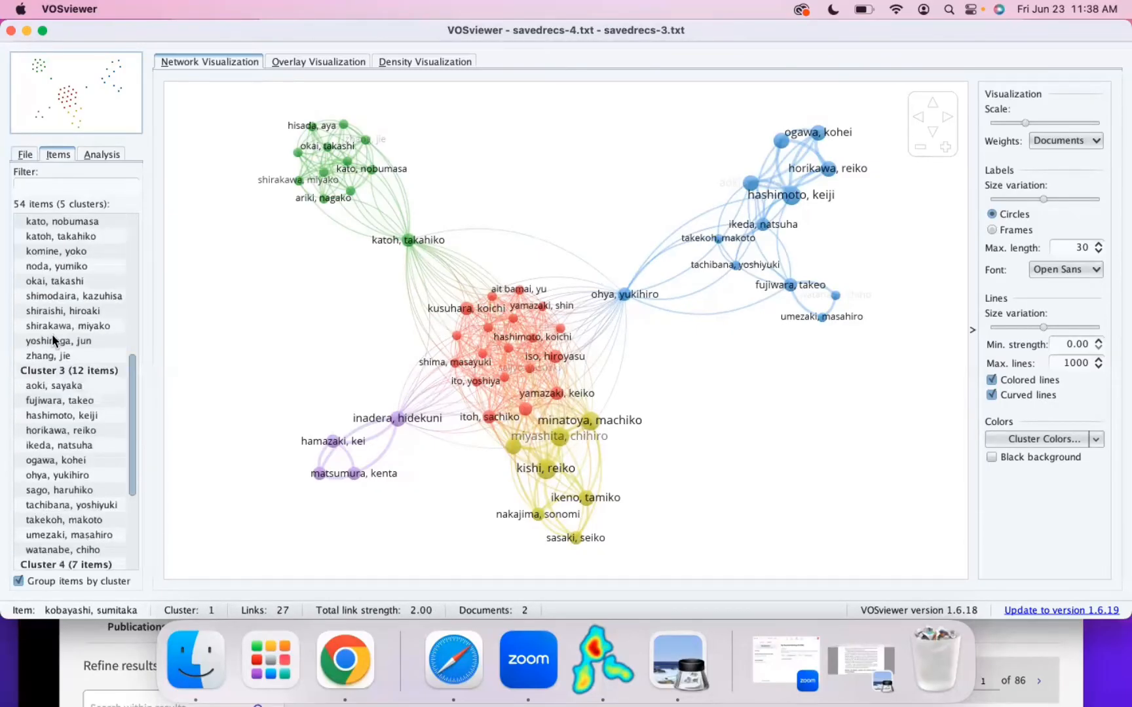
scroll(52, 334, "down", 8)
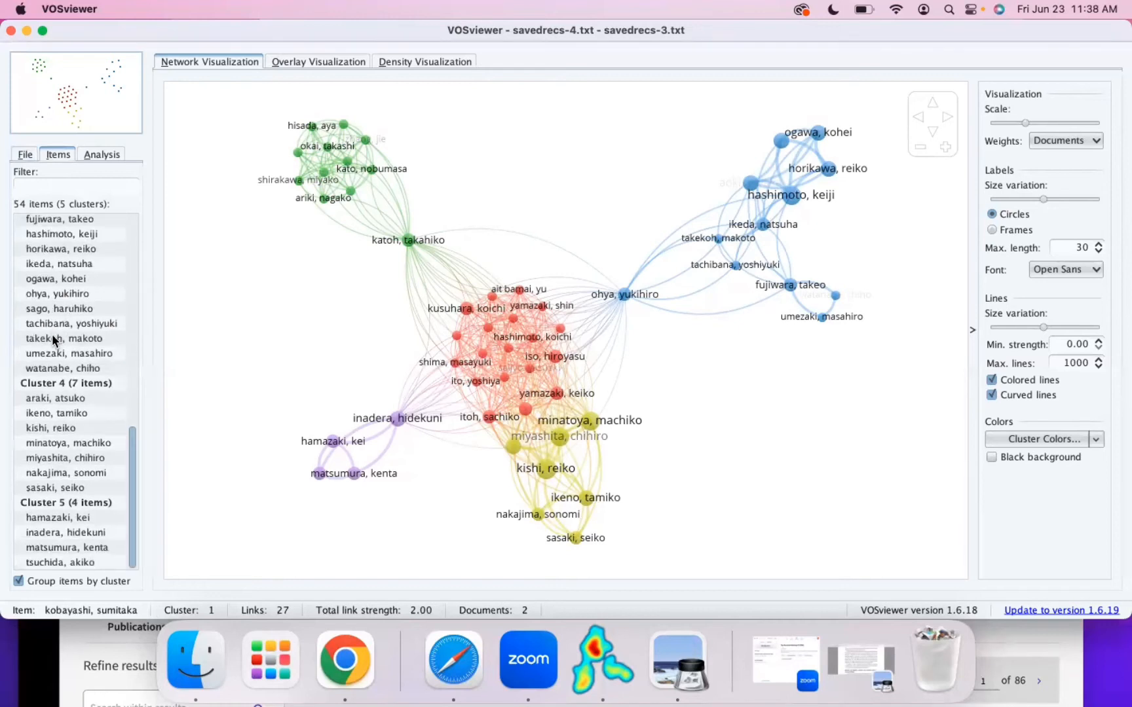
scroll(43, 301, "up", 15)
scroll(45, 302, "up", 9)
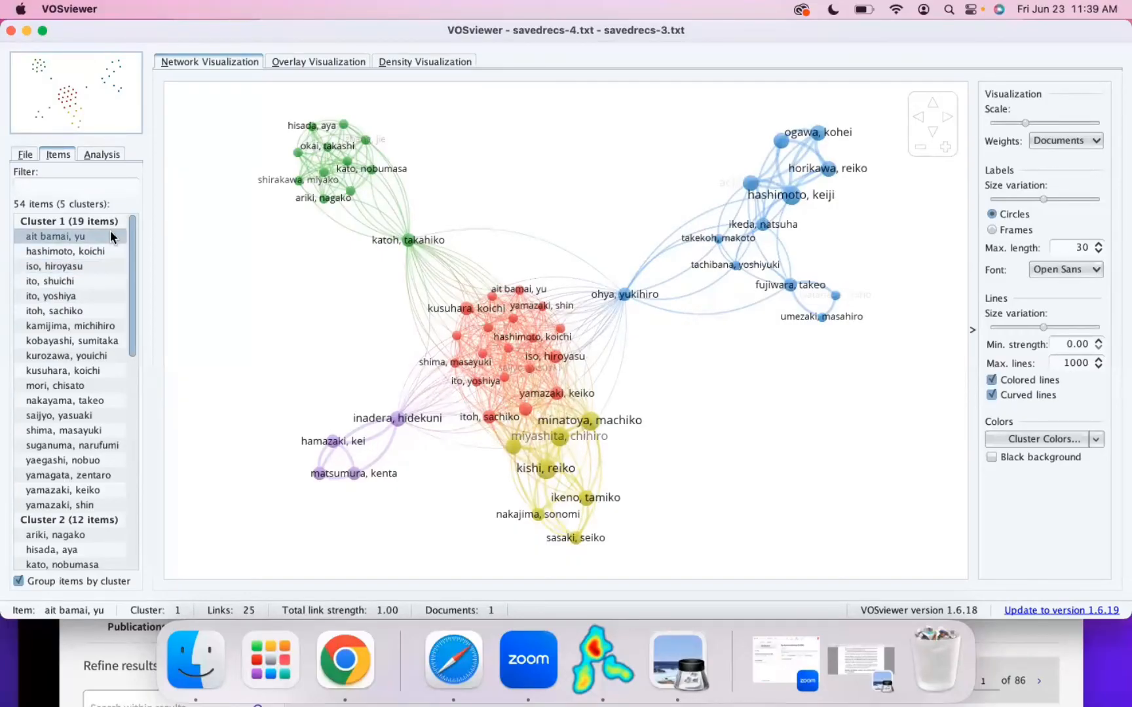
- Look at the available normalization methods for the map and leave Association strength selected
left_click(98, 155)
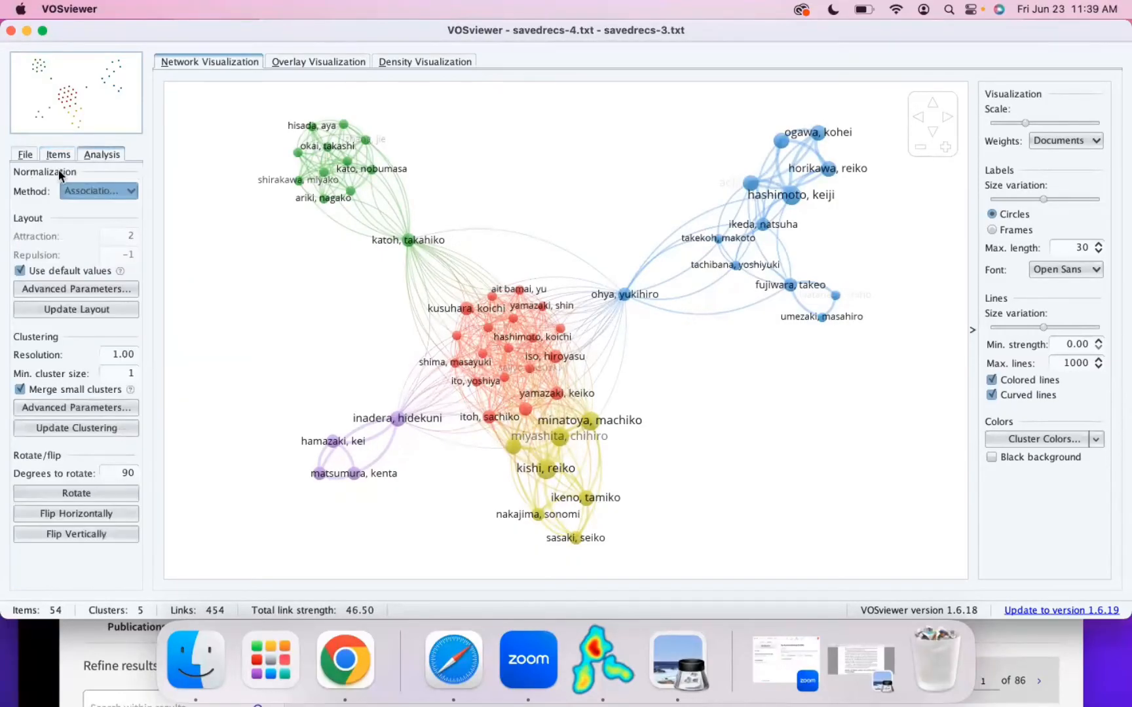
left_click(83, 189)
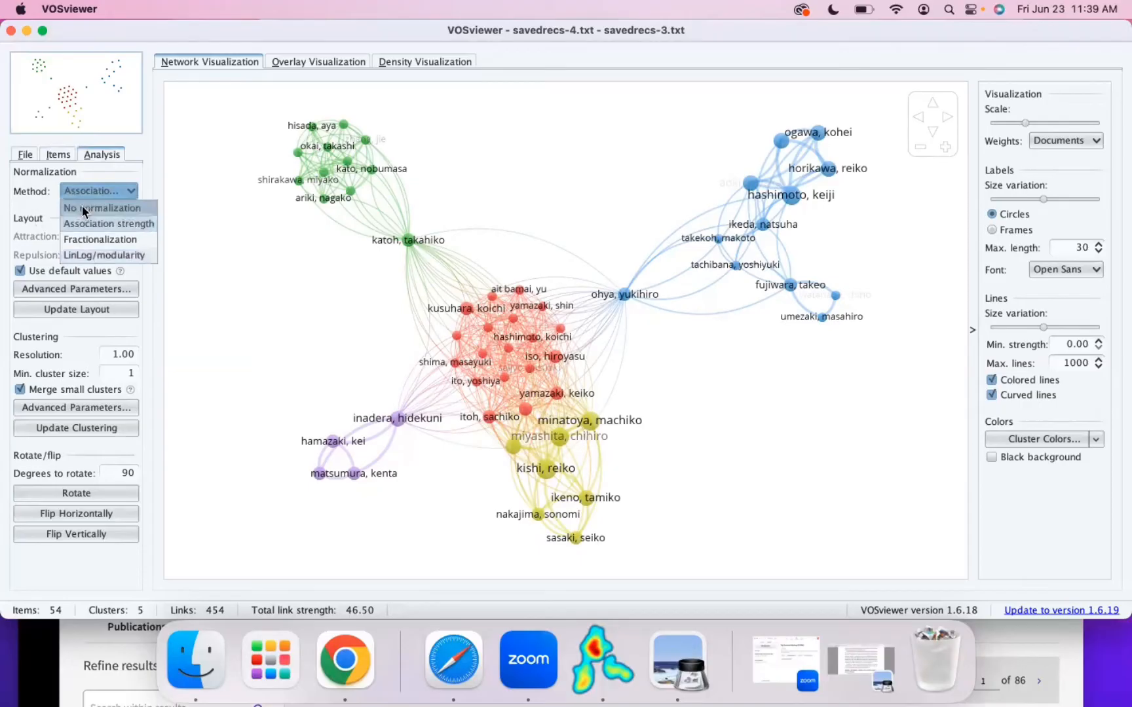
left_click(33, 197)
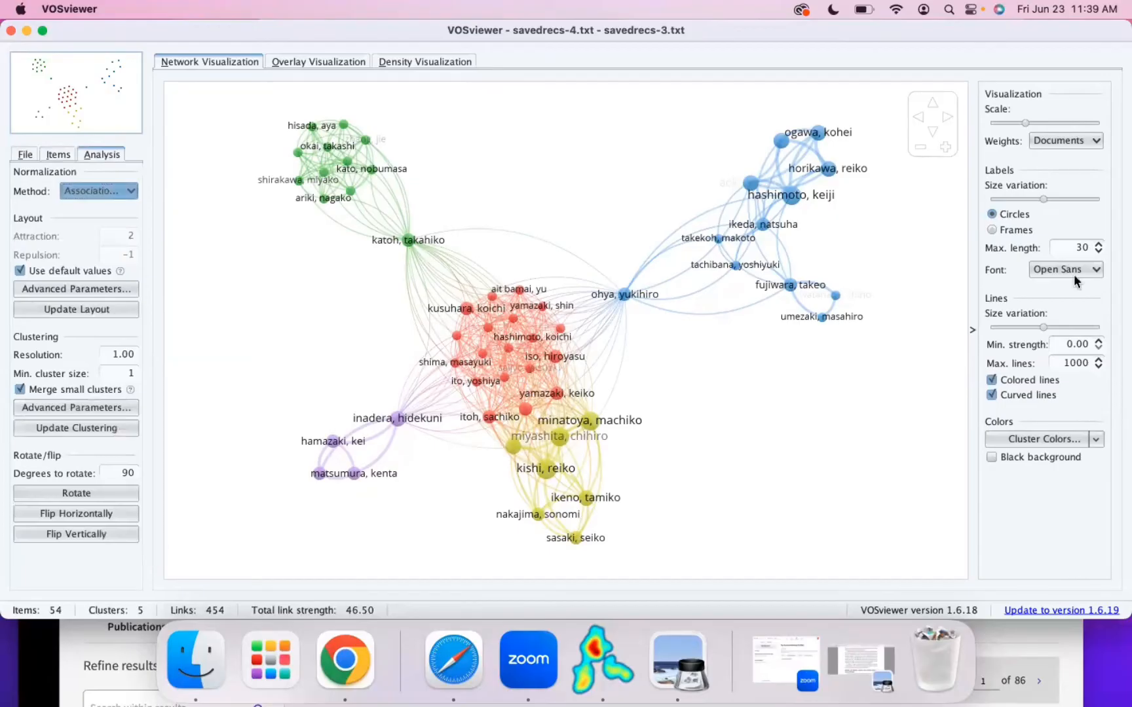
- Slightly increase the map's visualization scale and raise the size variation of both labels and lines
left_click(1038, 122)
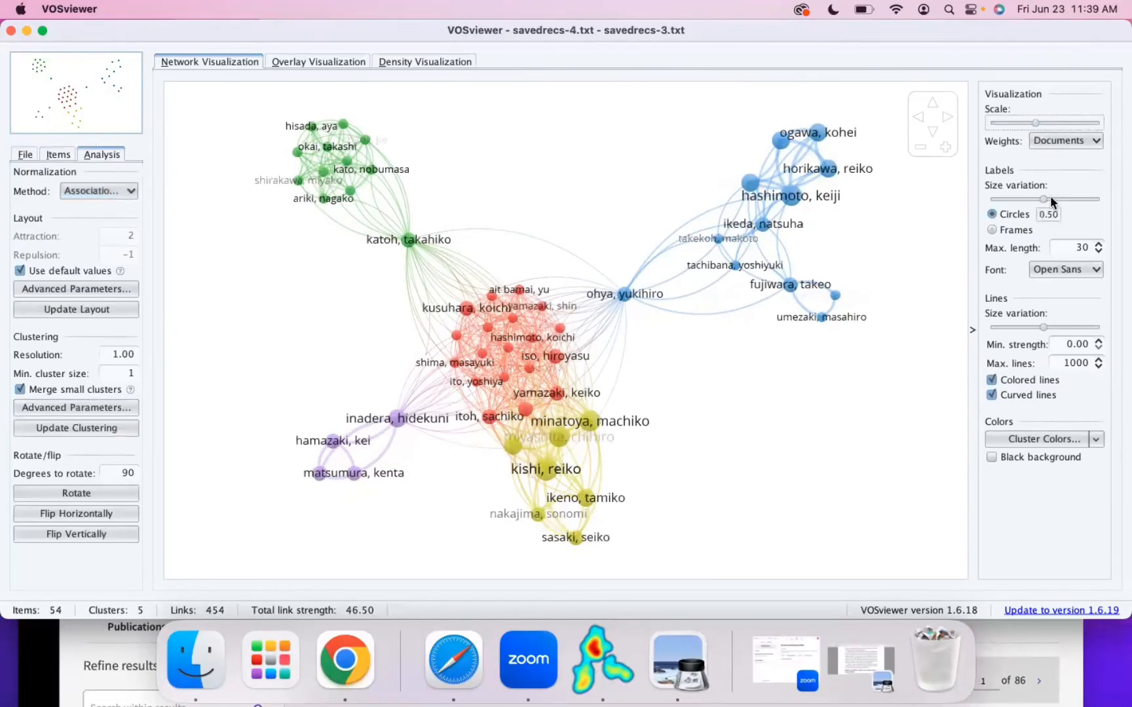
left_click_drag(1050, 198, 1056, 198)
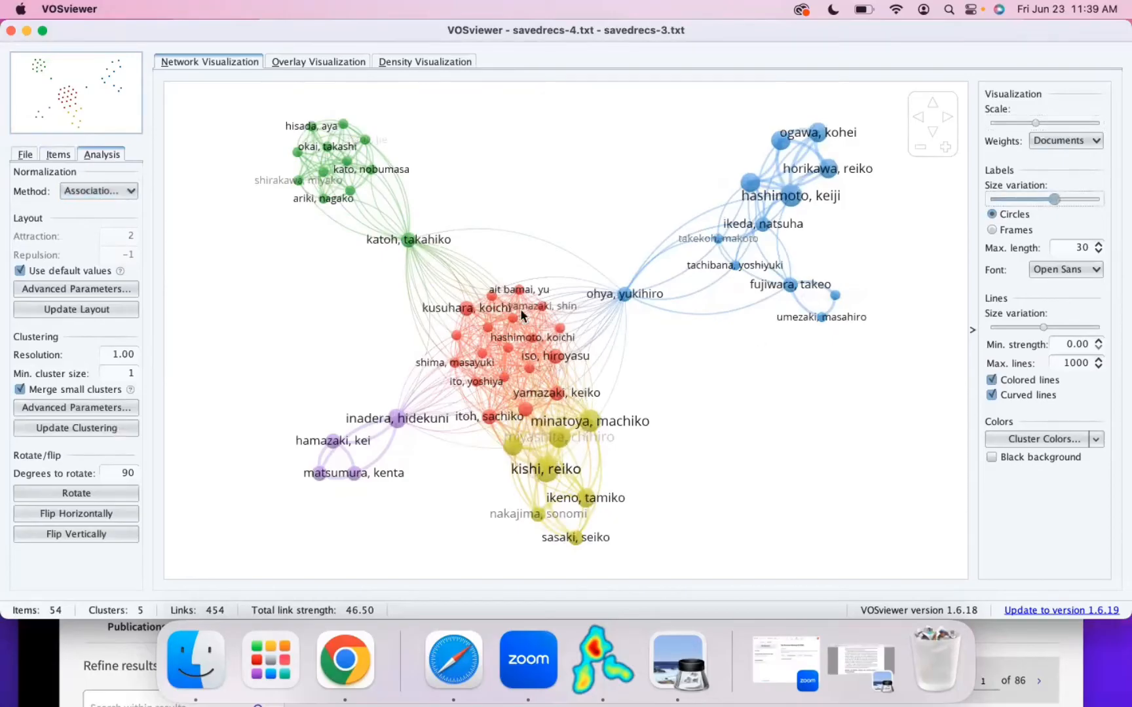
left_click(1080, 326)
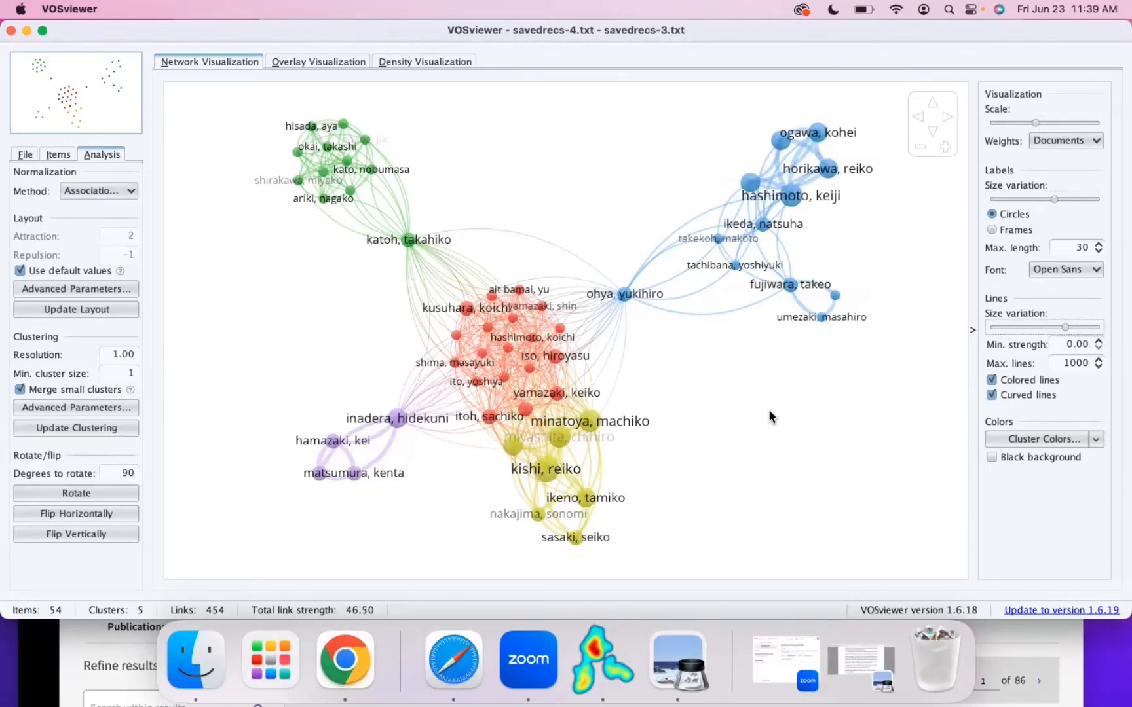
- Preview the author map on a black background, and examine its overlay and density visualizations
left_click(1022, 458)
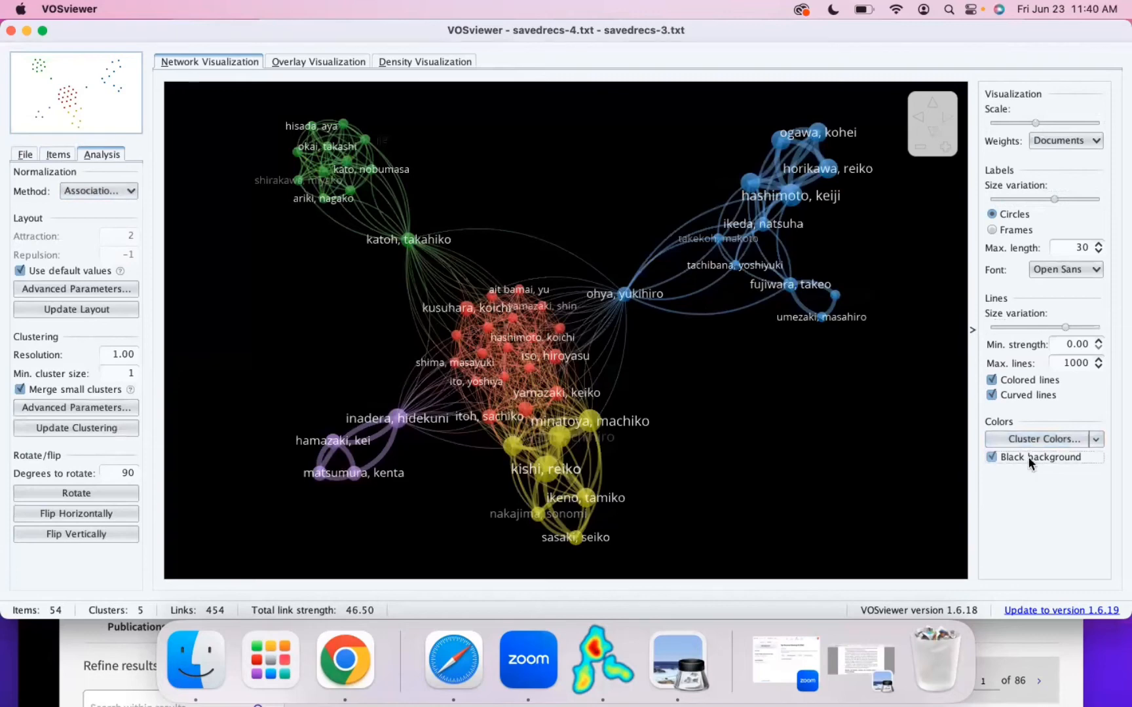
left_click(1027, 456)
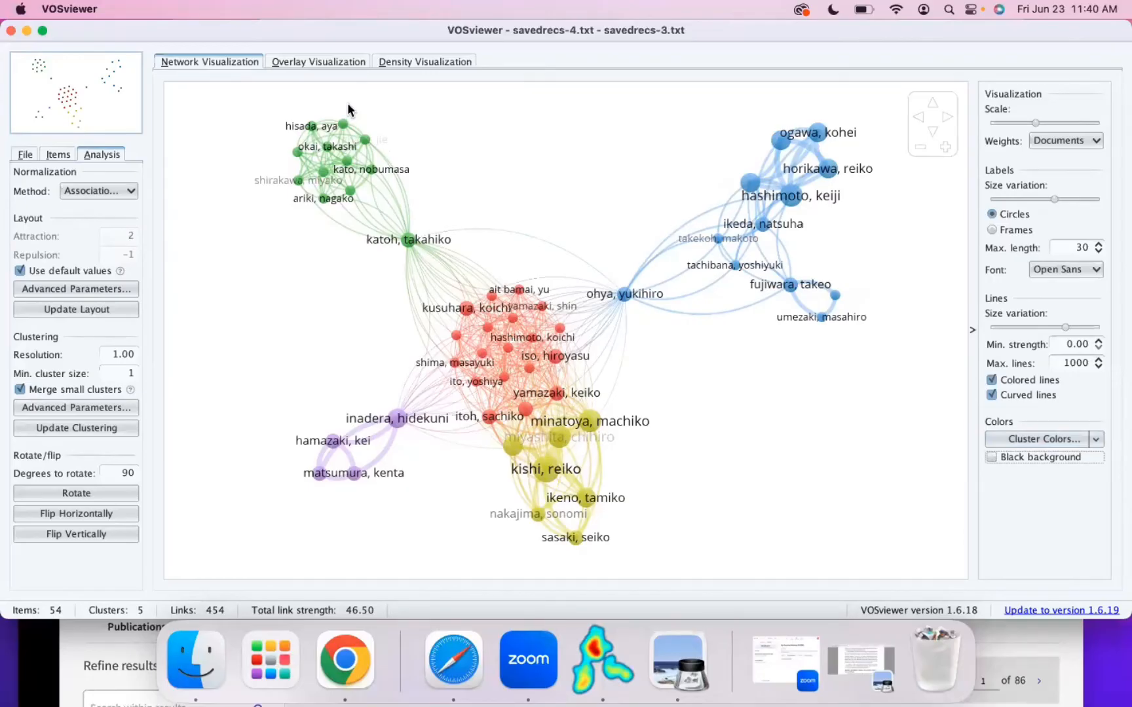
left_click(287, 60)
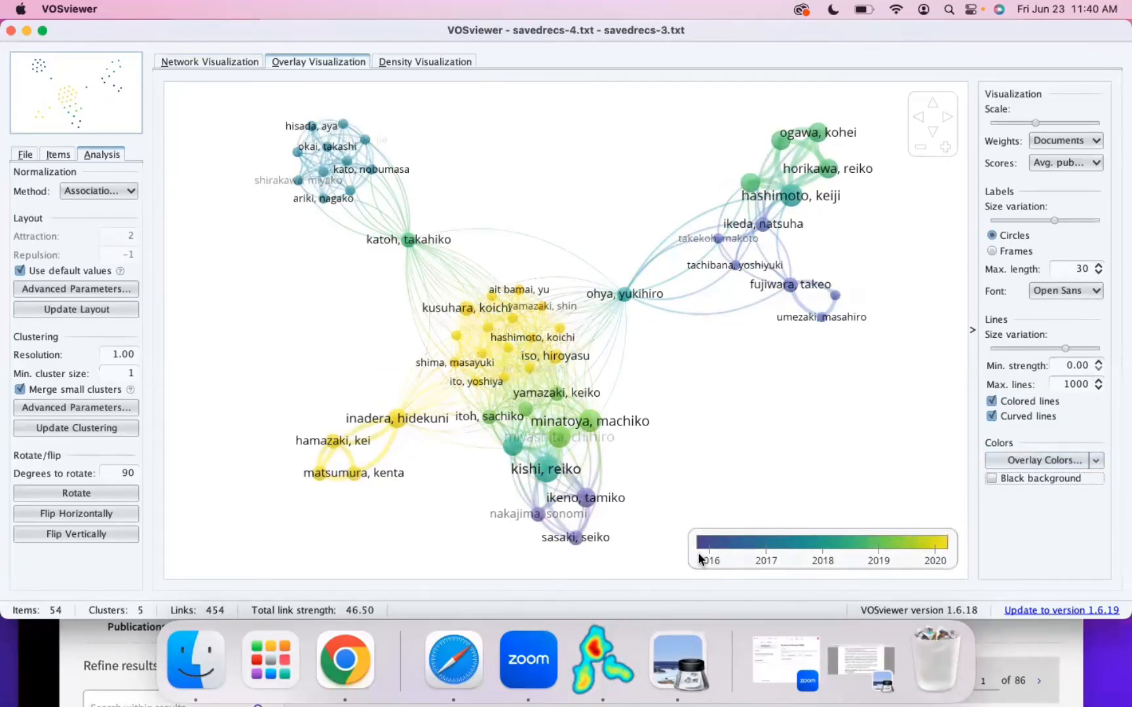
left_click(445, 59)
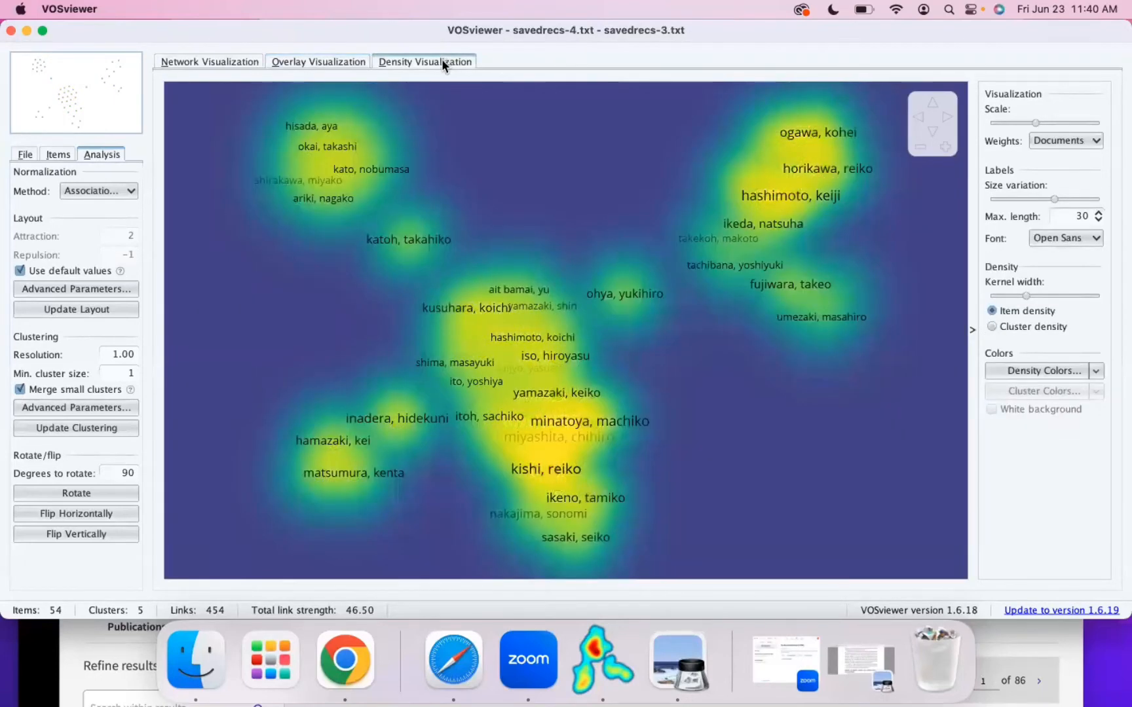
- Start a co-occurrence map of all keywords from the same Web of Science files, using fractional counting
left_click(32, 154)
left_click(48, 188)
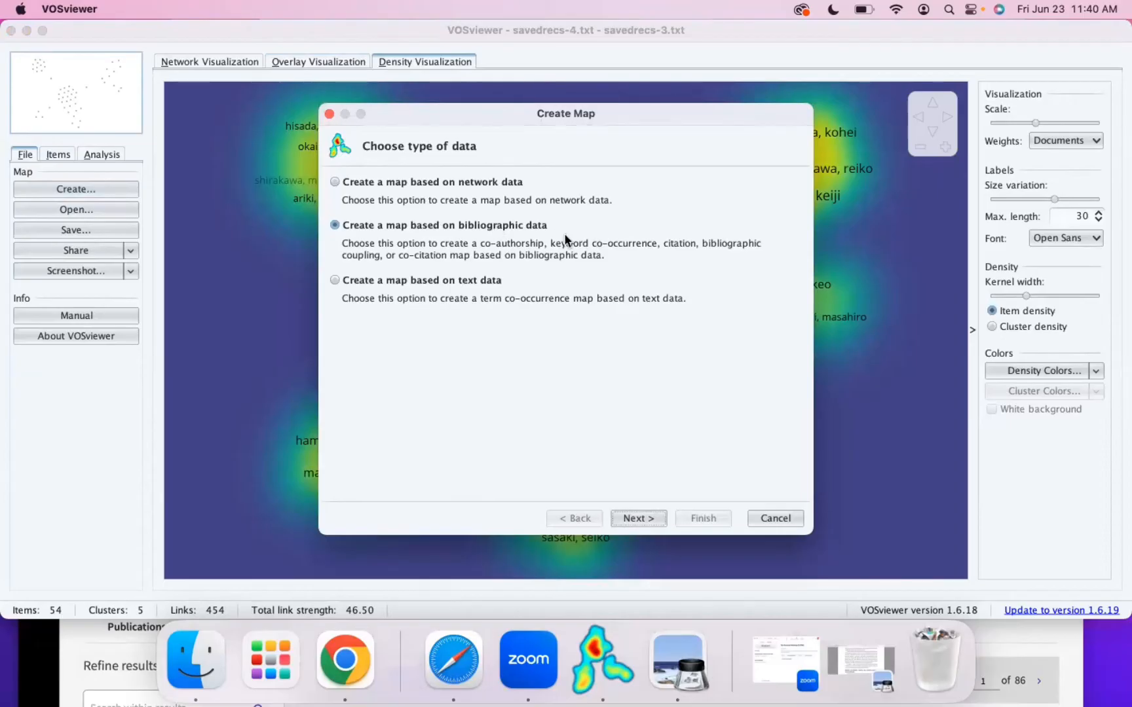
left_click(636, 526)
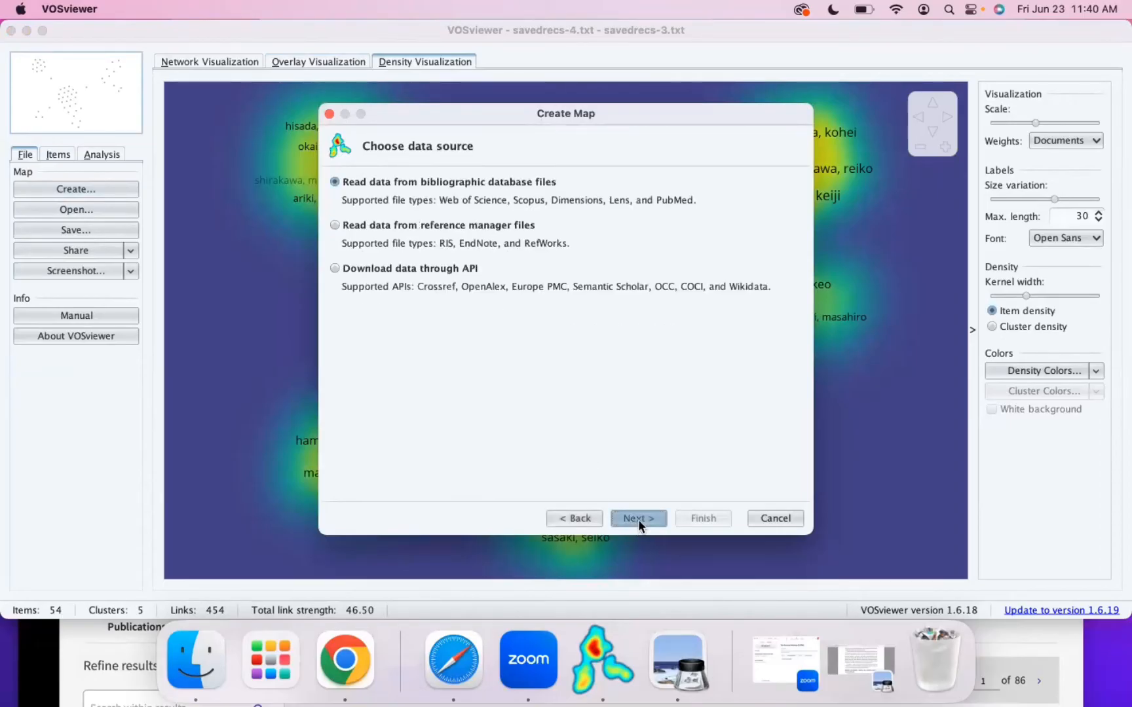
left_click(637, 518)
left_click(638, 519)
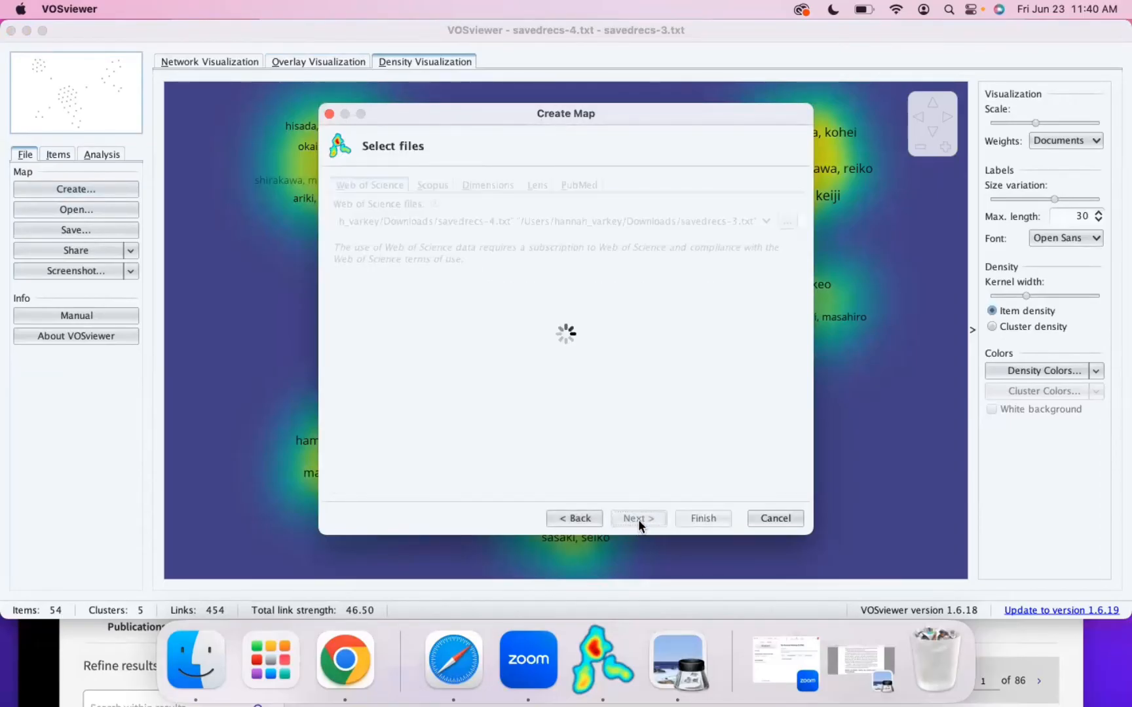
left_click(342, 211)
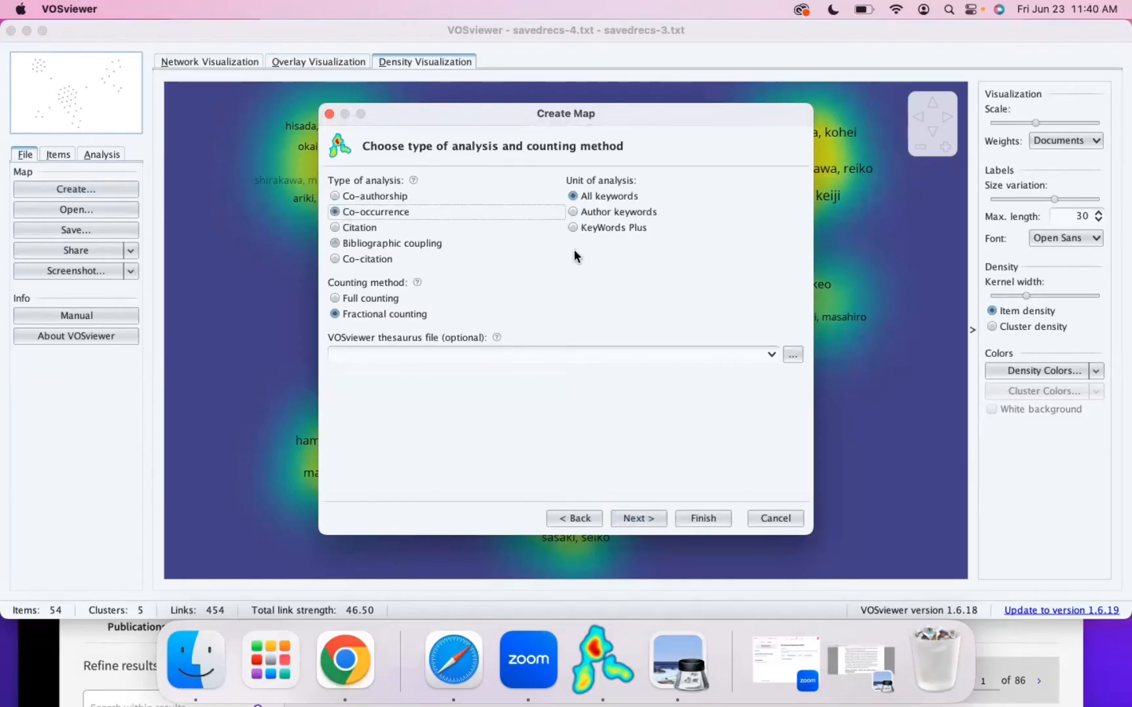
left_click(634, 521)
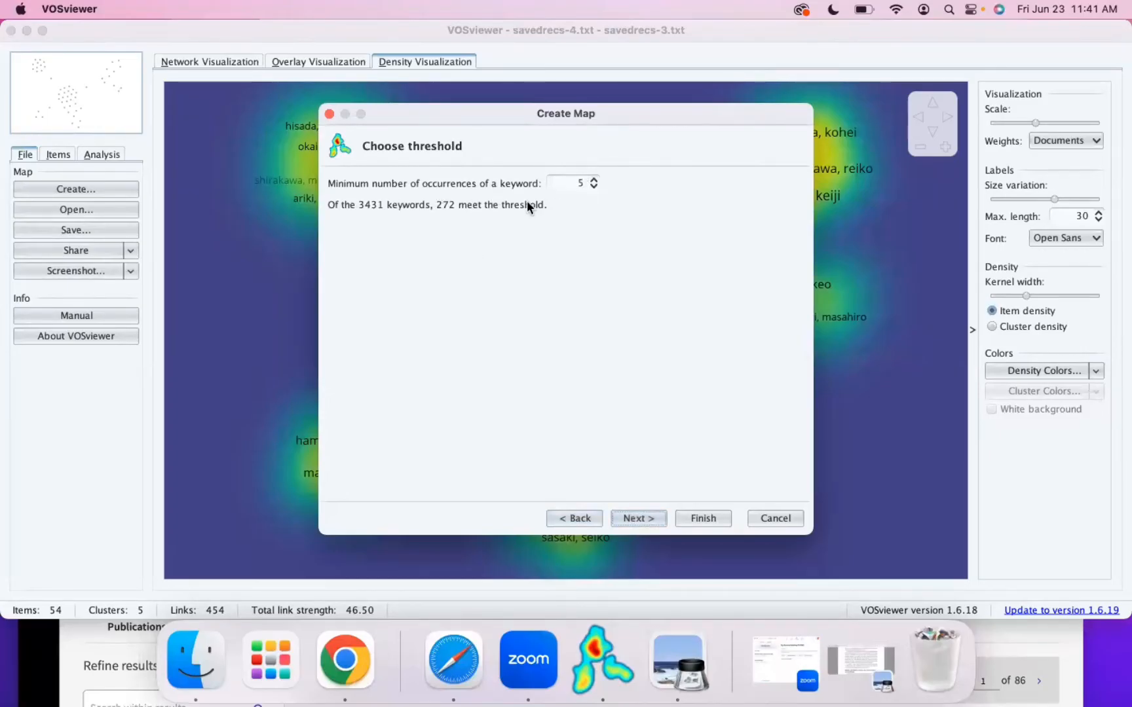
- Set the minimum number of occurrences of a keyword to 10 and keep 109 keywords to be selected
left_click(594, 179)
left_click(594, 179)
left_click(594, 180)
left_click(594, 180)
left_click(594, 179)
left_click(594, 179)
left_click(594, 186)
left_click(649, 517)
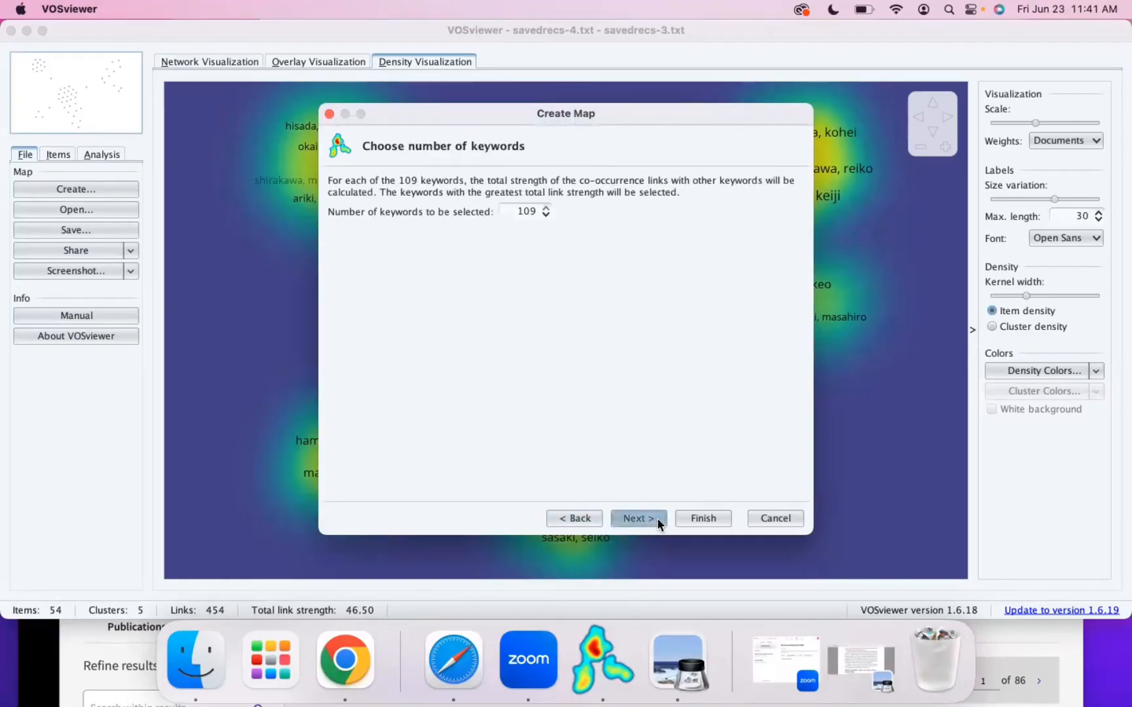
left_click(651, 518)
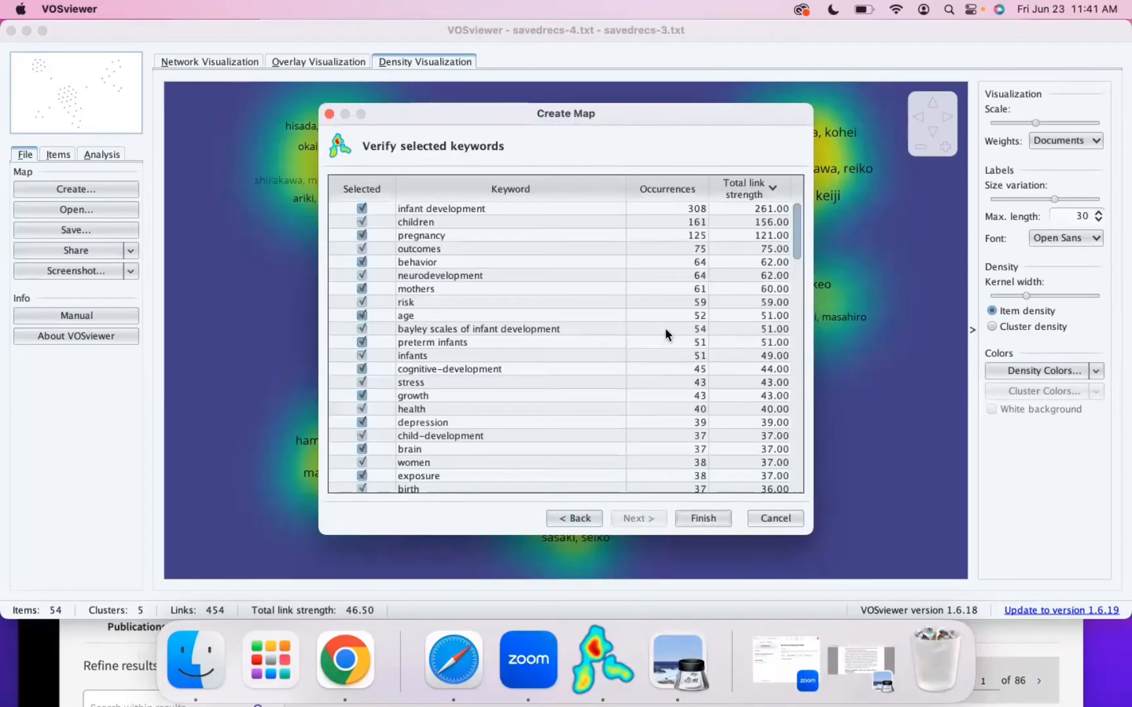
- Review the full list of selected keywords and finish the keyword co-occurrence map with all of them included
scroll(528, 331, "down", 20)
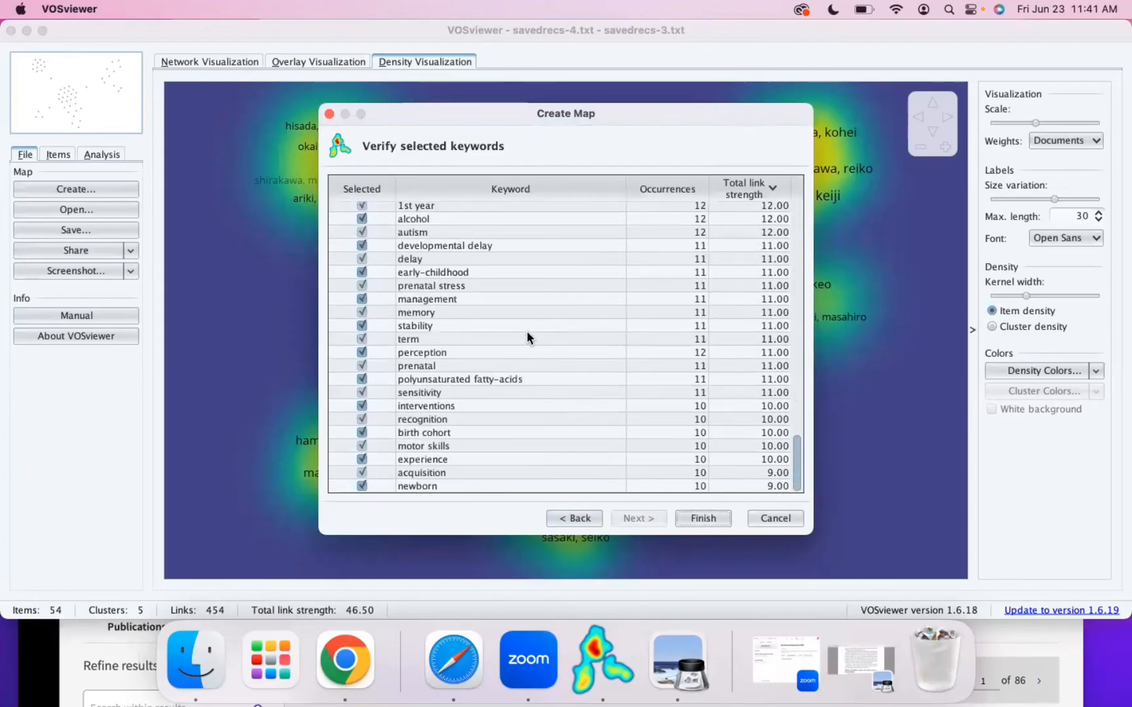
scroll(527, 330, "up", 20)
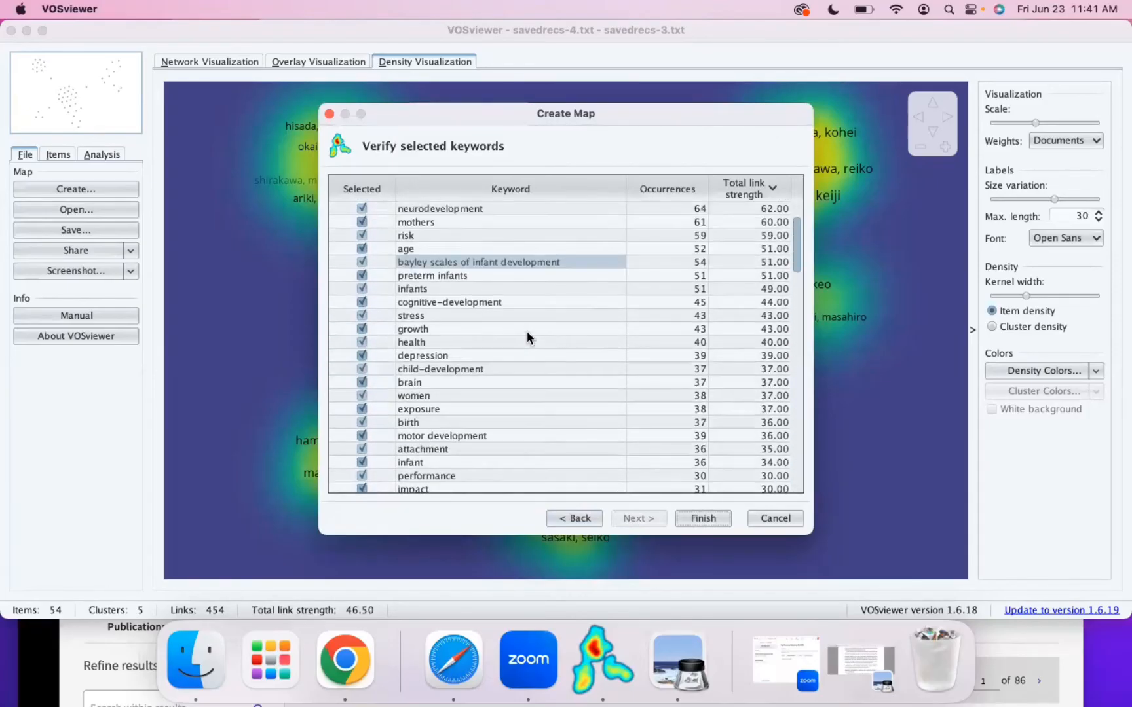
scroll(492, 352, "down", 10)
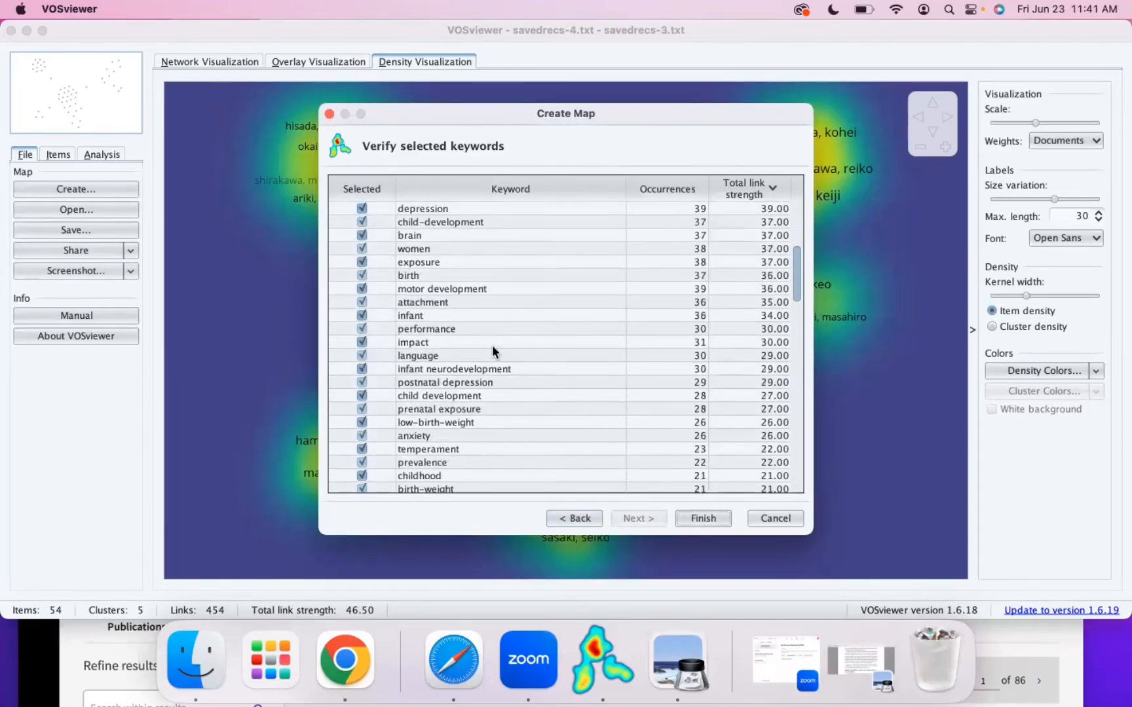
scroll(492, 351, "down", 5)
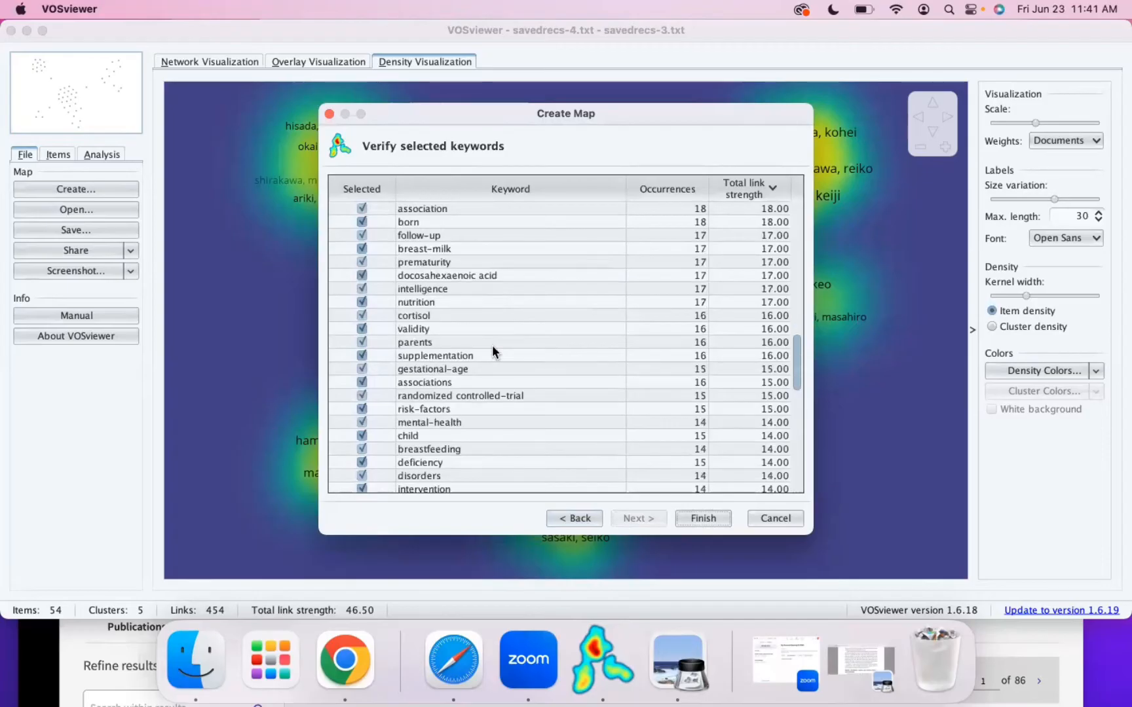
scroll(492, 350, "down", 5)
scroll(492, 347, "down", 8)
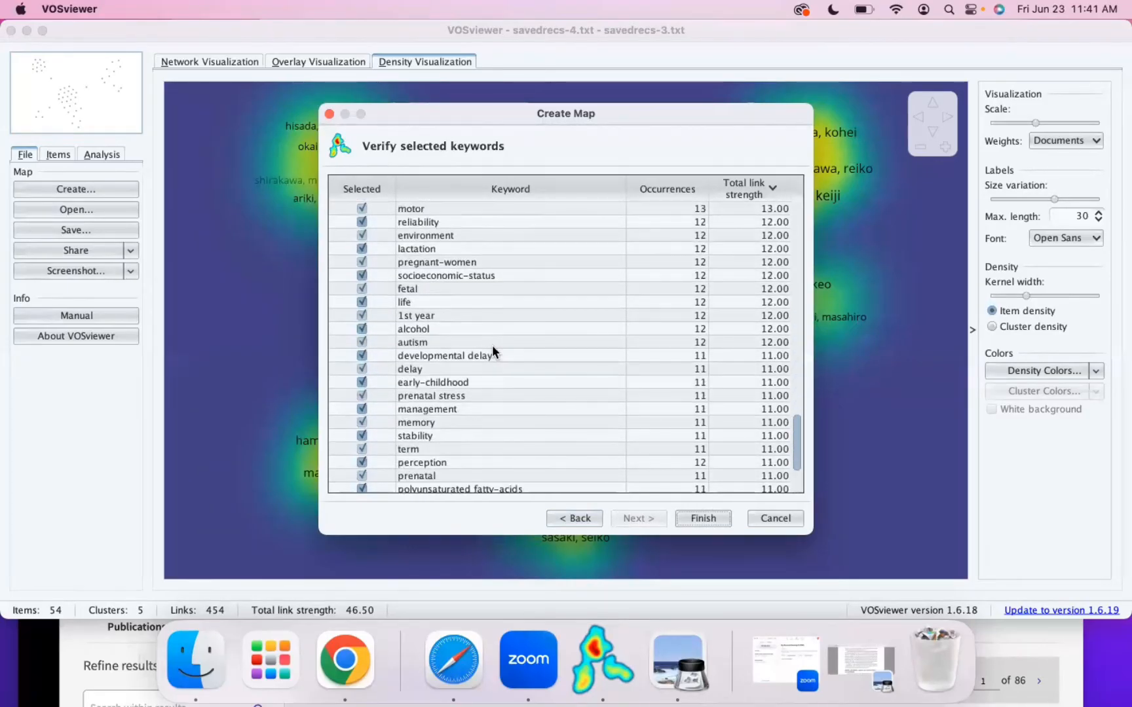
scroll(491, 345, "down", 5)
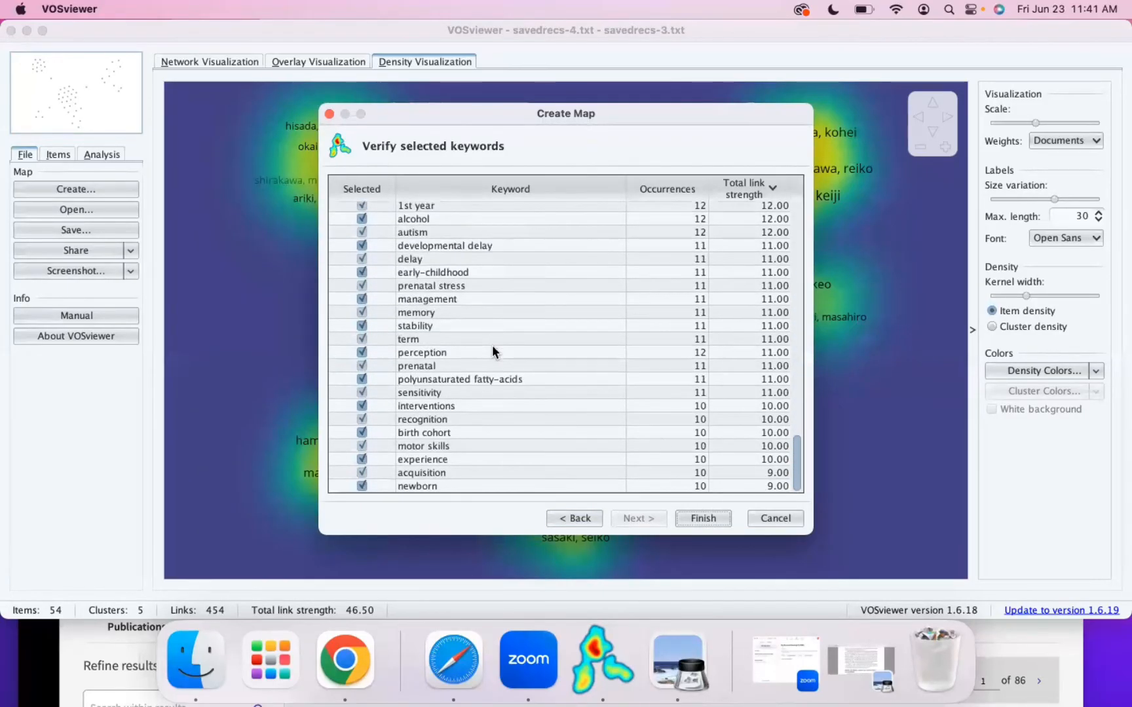
left_click(695, 519)
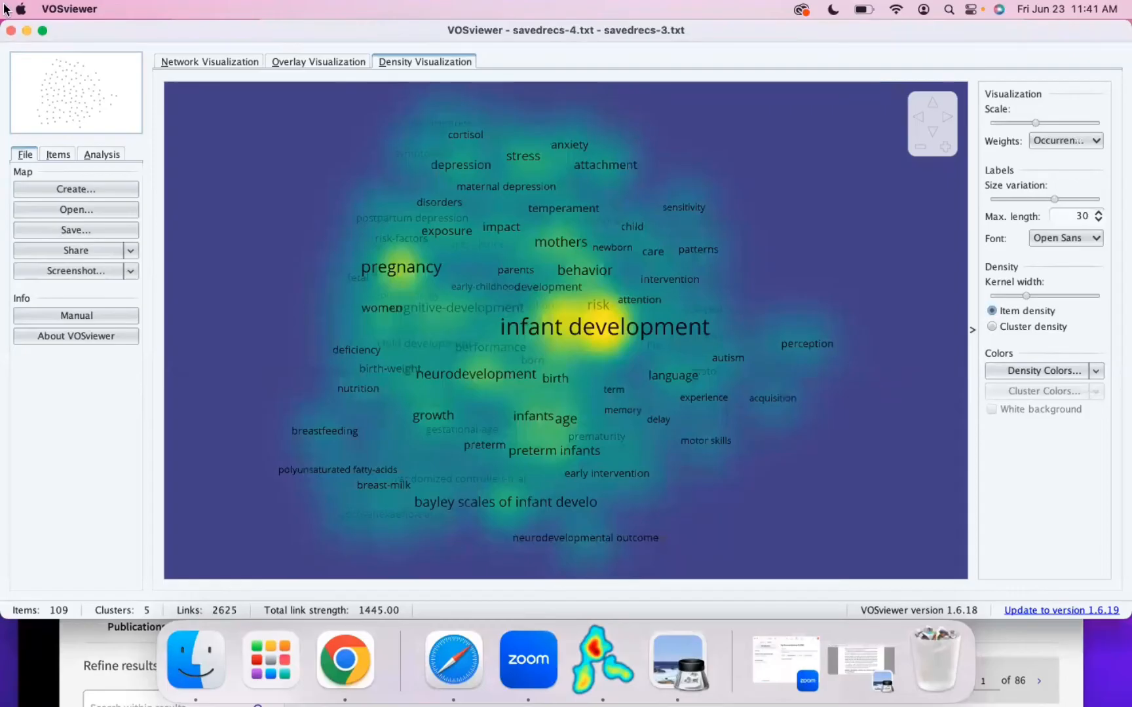
- Show the keyword map as a network visualization and highlight the links of the keyword "perception"
left_click(231, 60)
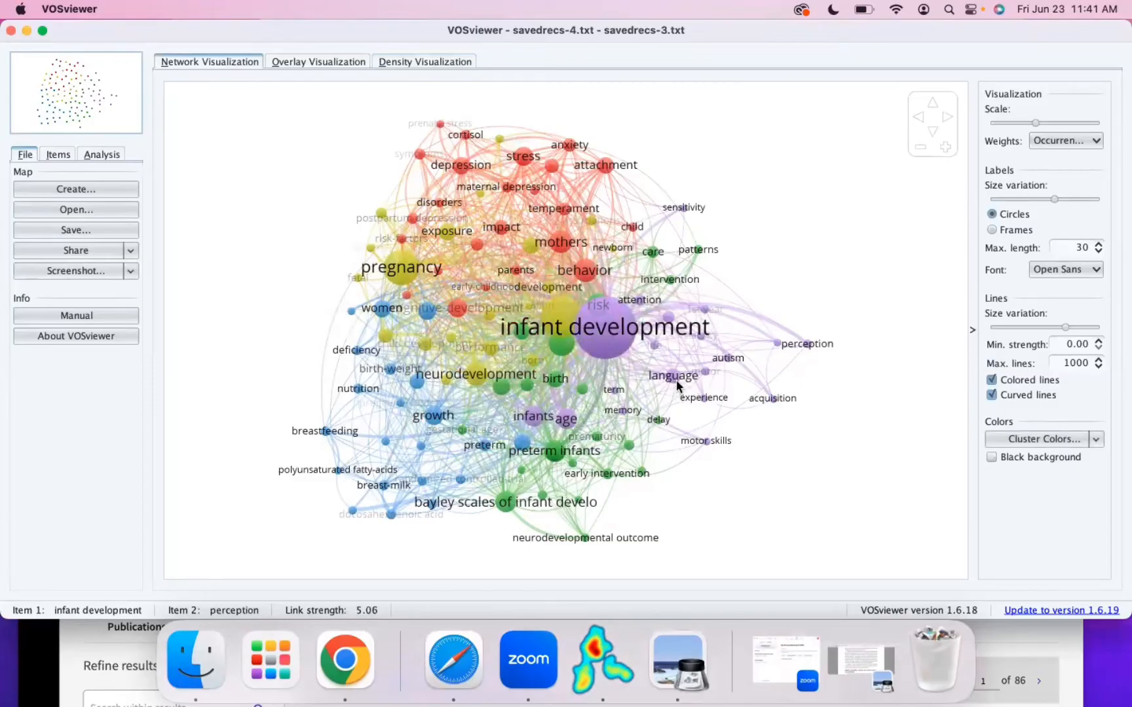
left_click(806, 343)
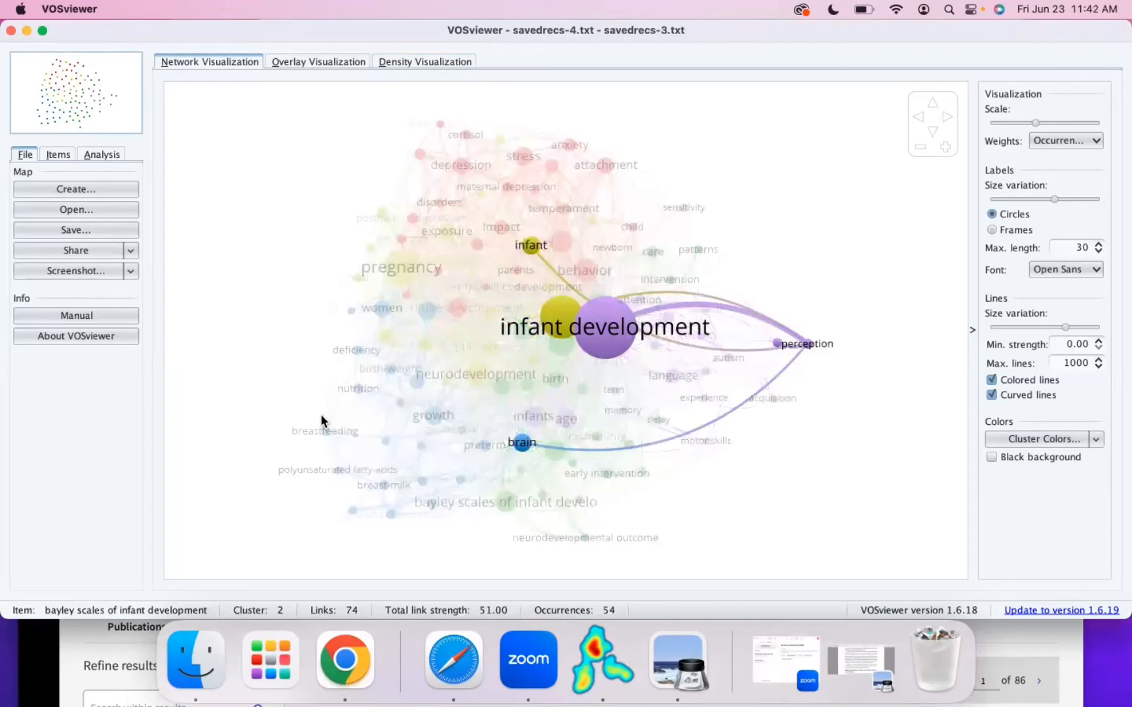
- Highlight the links of the keyword "polyunsaturated fatty-acids" and inspect the centre of the network around "children" and "infant development" up close
left_click(319, 475)
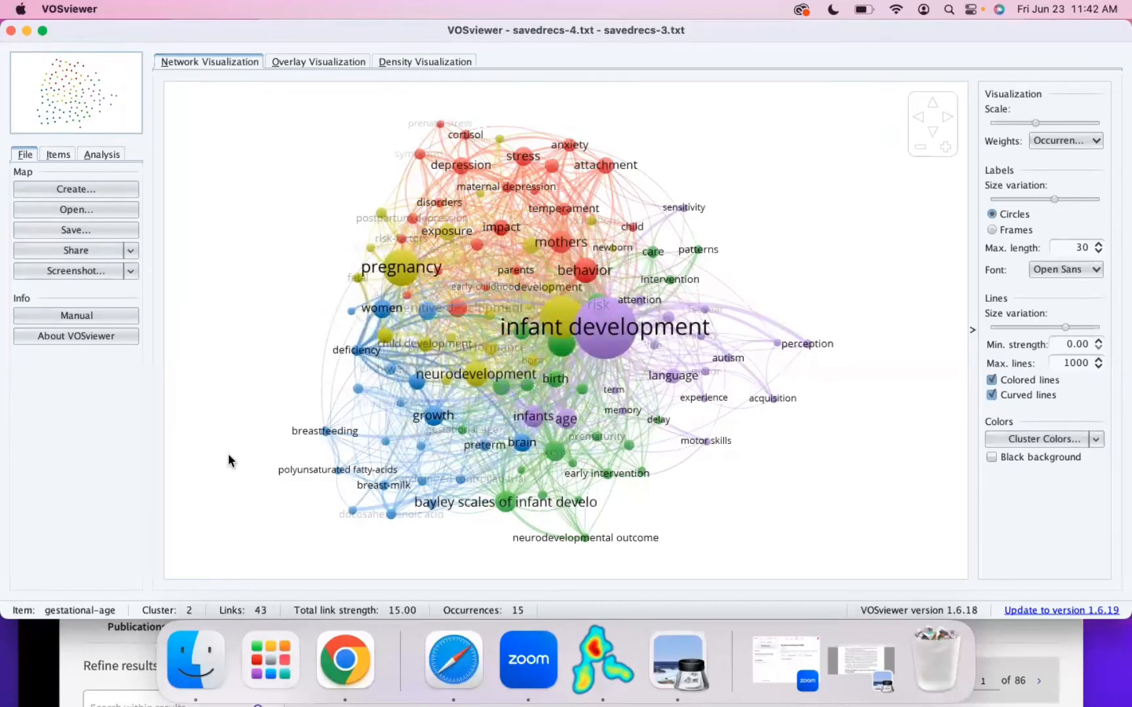
left_click(295, 474)
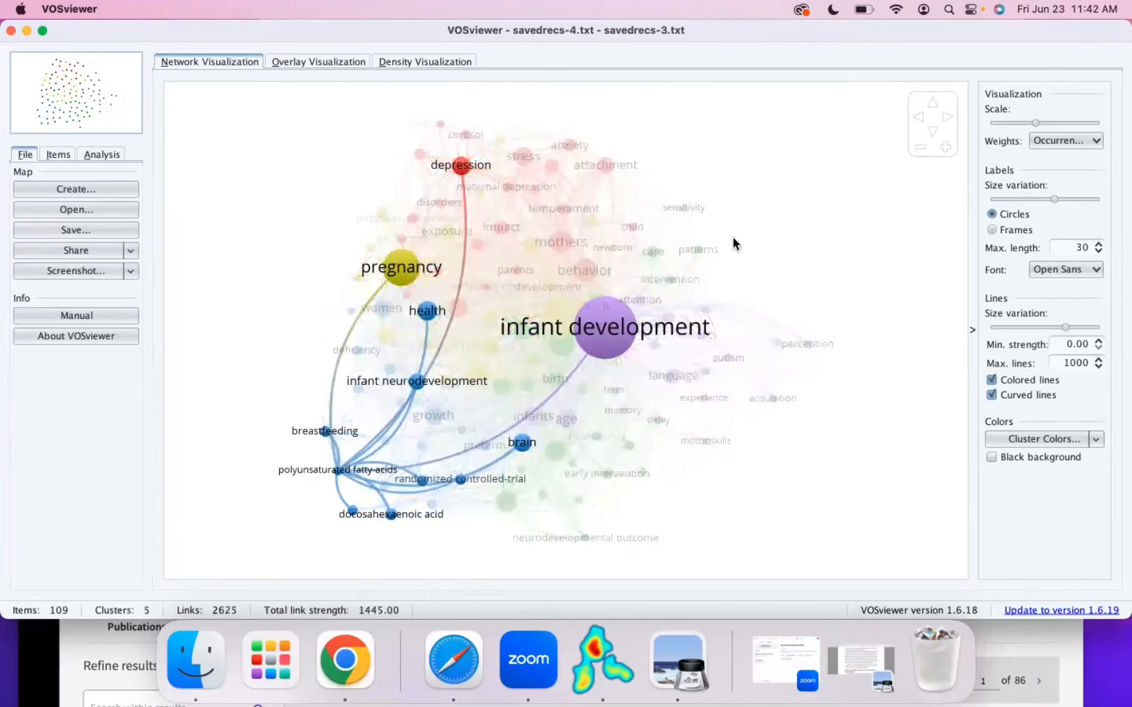
left_click(467, 118)
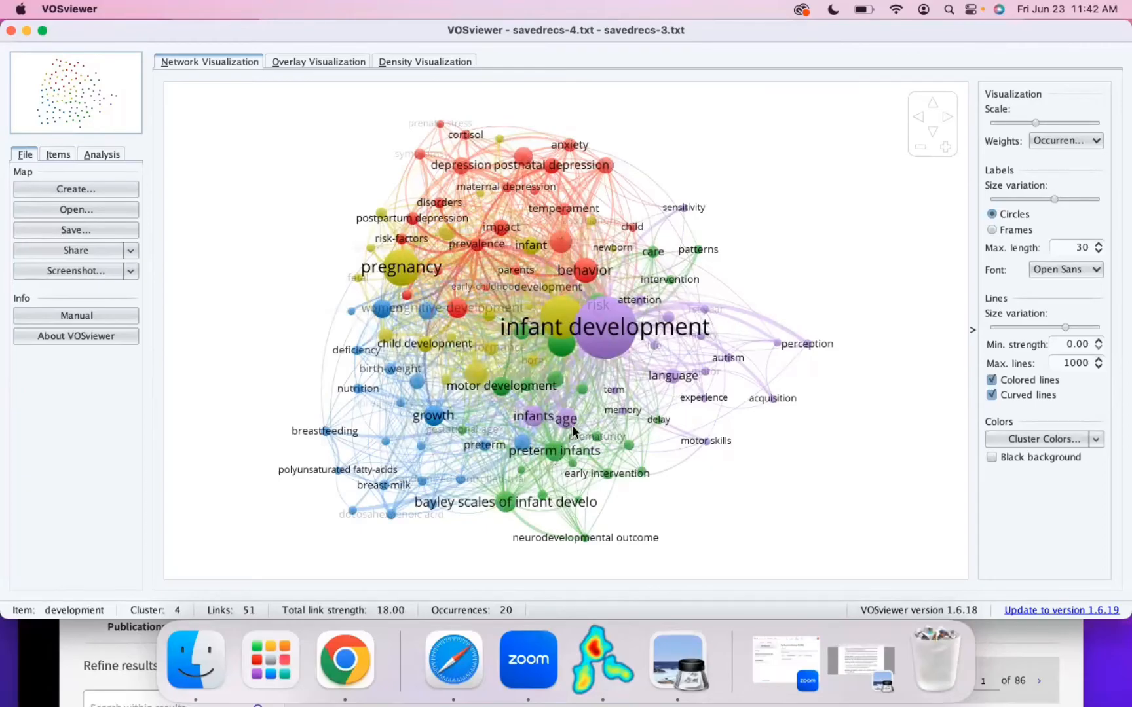
scroll(565, 331, "up", 3)
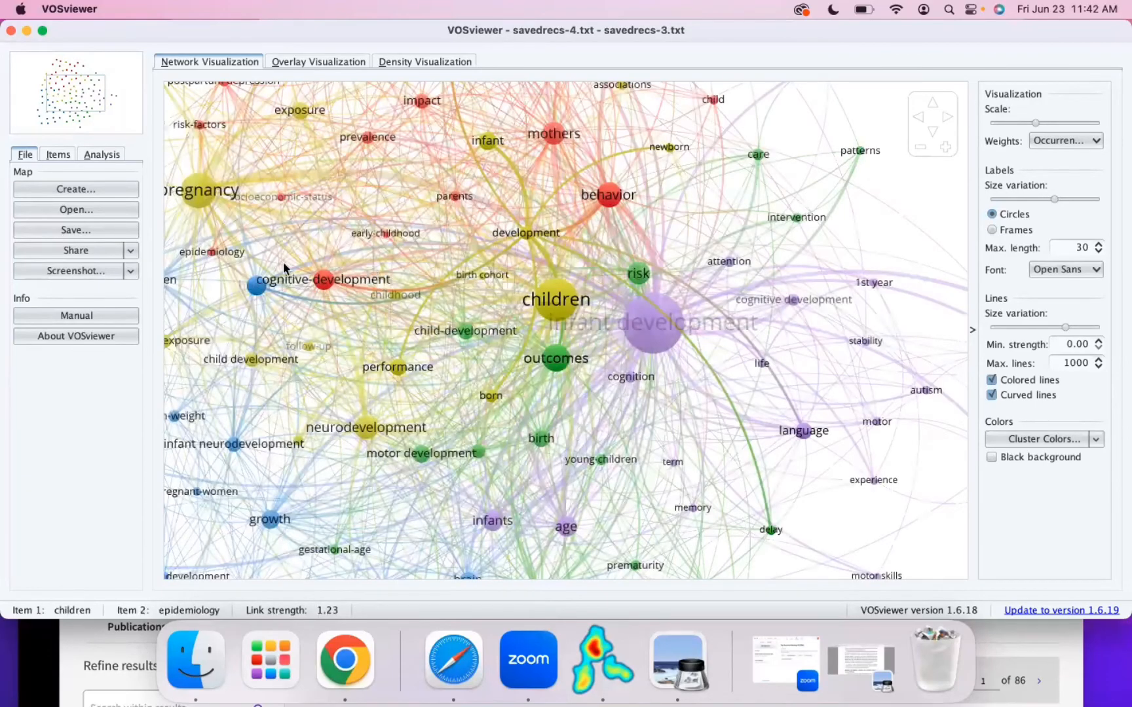
scroll(535, 289, "up", 5)
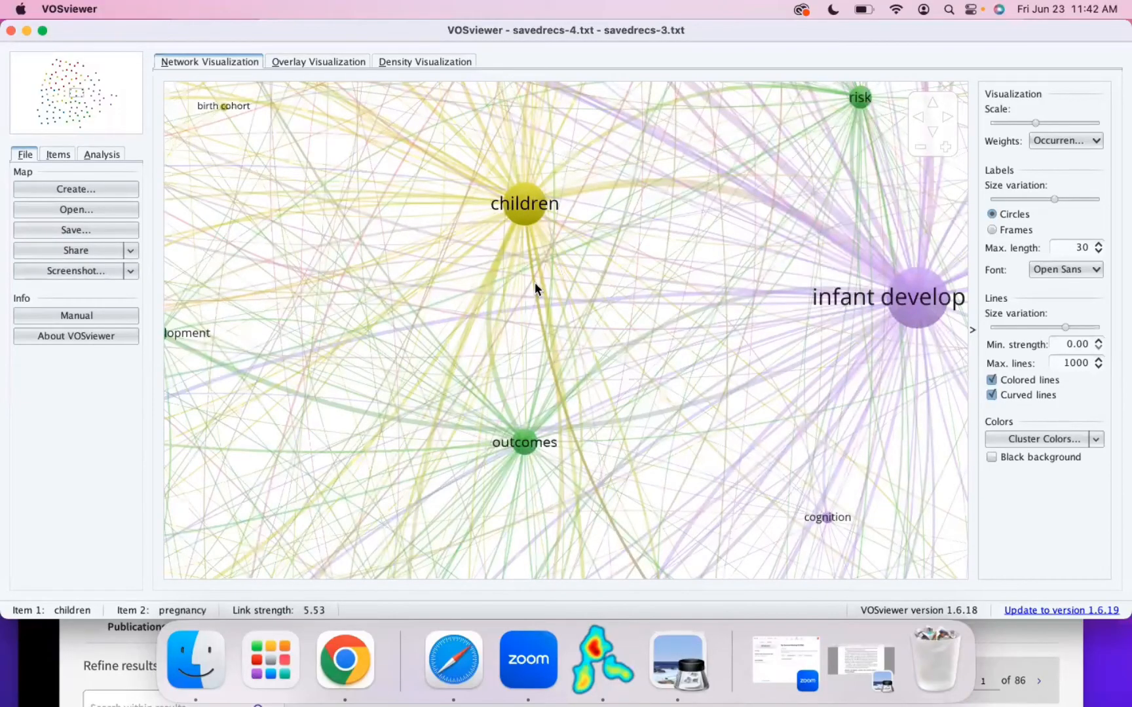
scroll(534, 282, "down", 5)
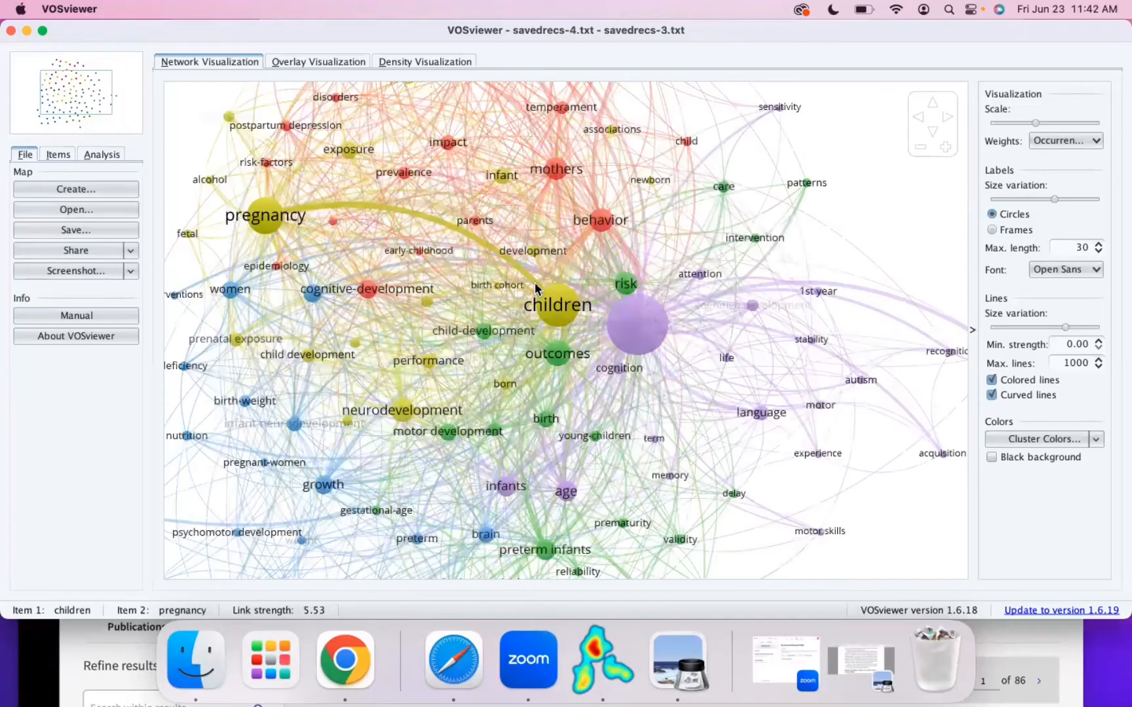
scroll(534, 289, "down", 5)
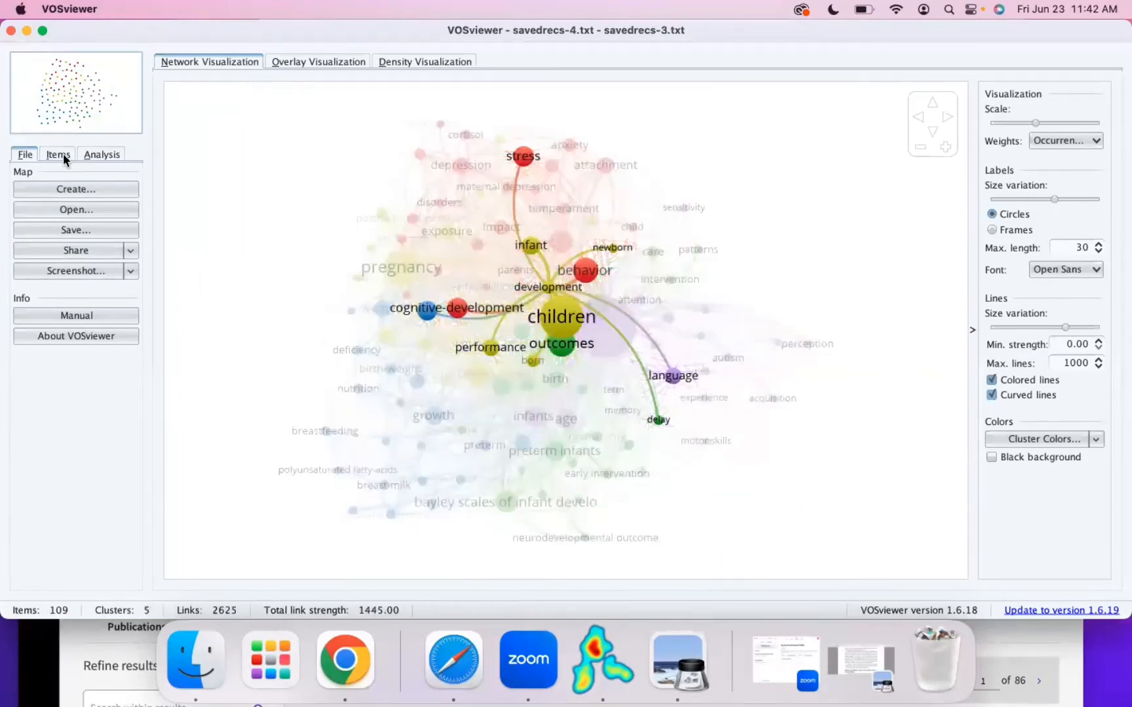
- Read through the list of map items grouped by cluster, from Cluster 1 to Cluster 5
left_click(64, 157)
scroll(76, 285, "down", 4)
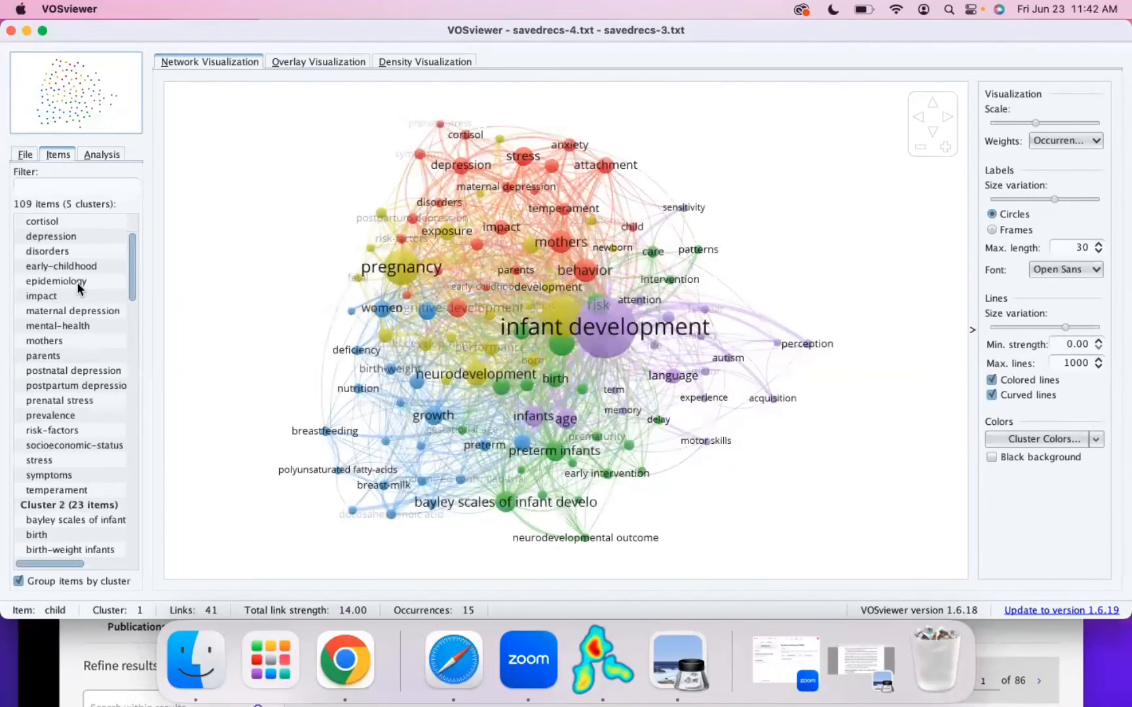
scroll(77, 288, "down", 8)
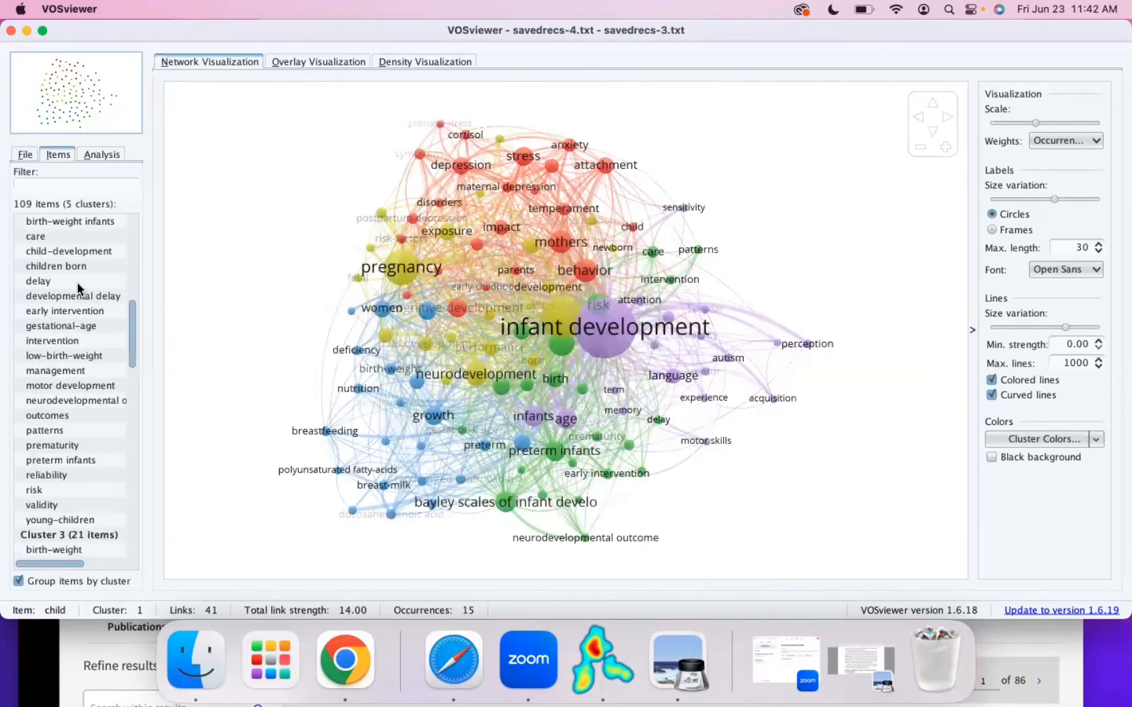
scroll(77, 287, "up", 5)
scroll(77, 283, "down", 6)
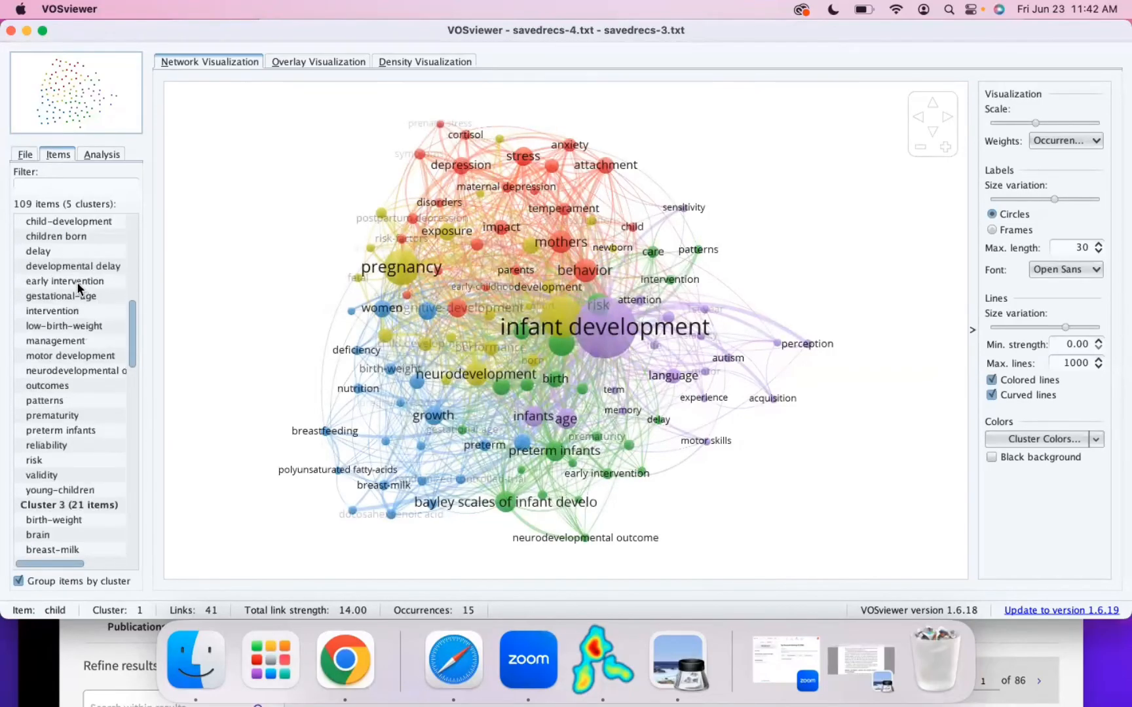
scroll(77, 286, "down", 11)
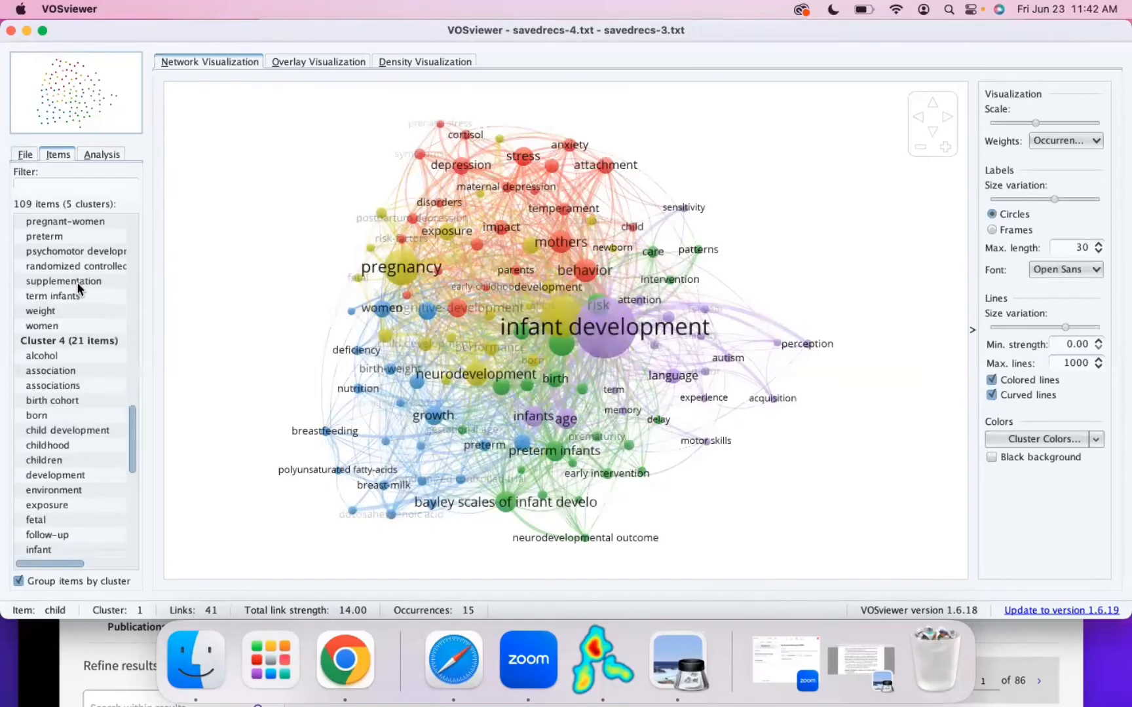
scroll(78, 288, "down", 4)
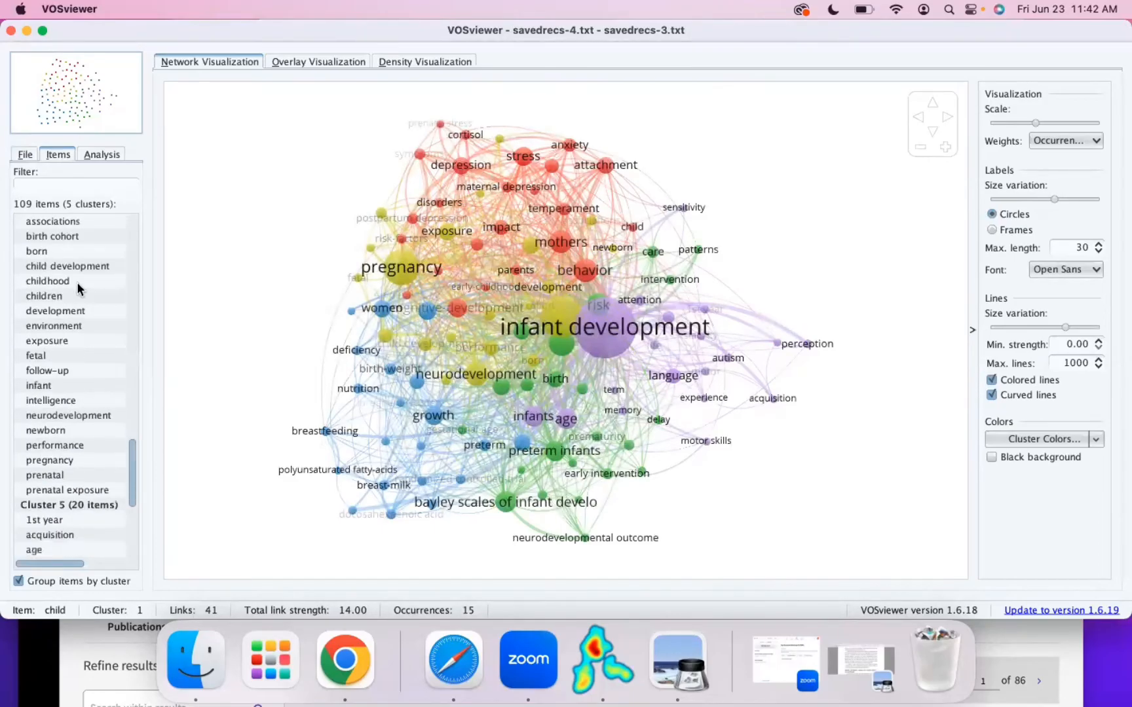
scroll(77, 288, "down", 4)
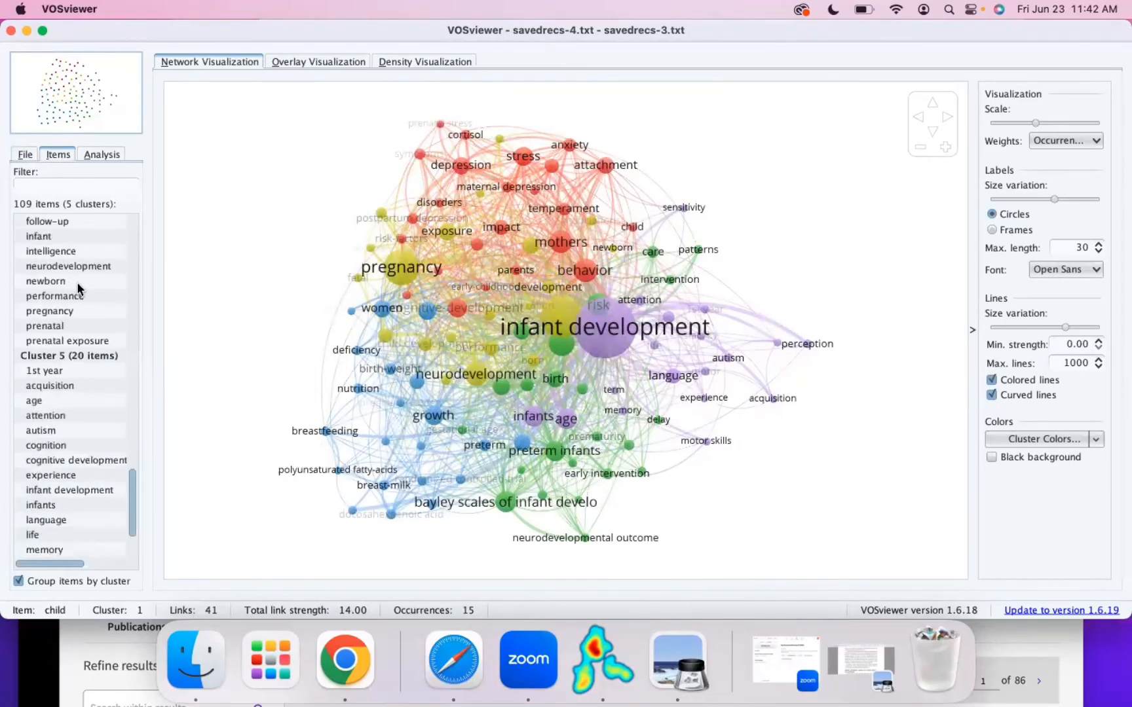
scroll(78, 288, "down", 3)
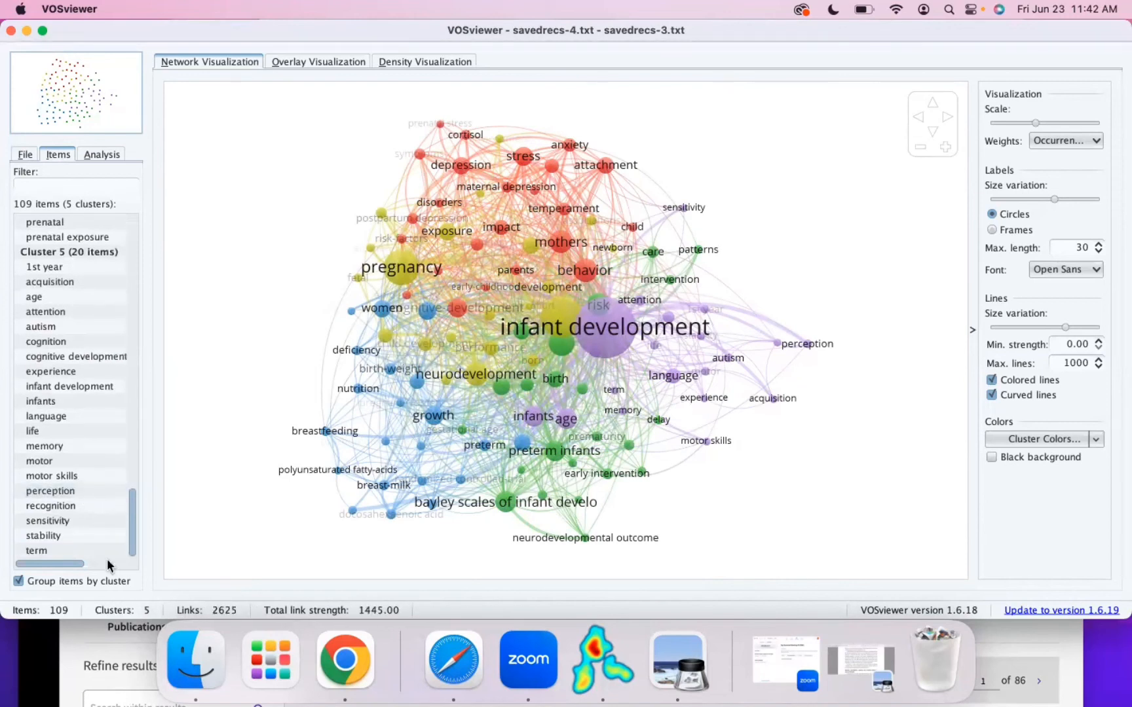
scroll(90, 492, "up", 10)
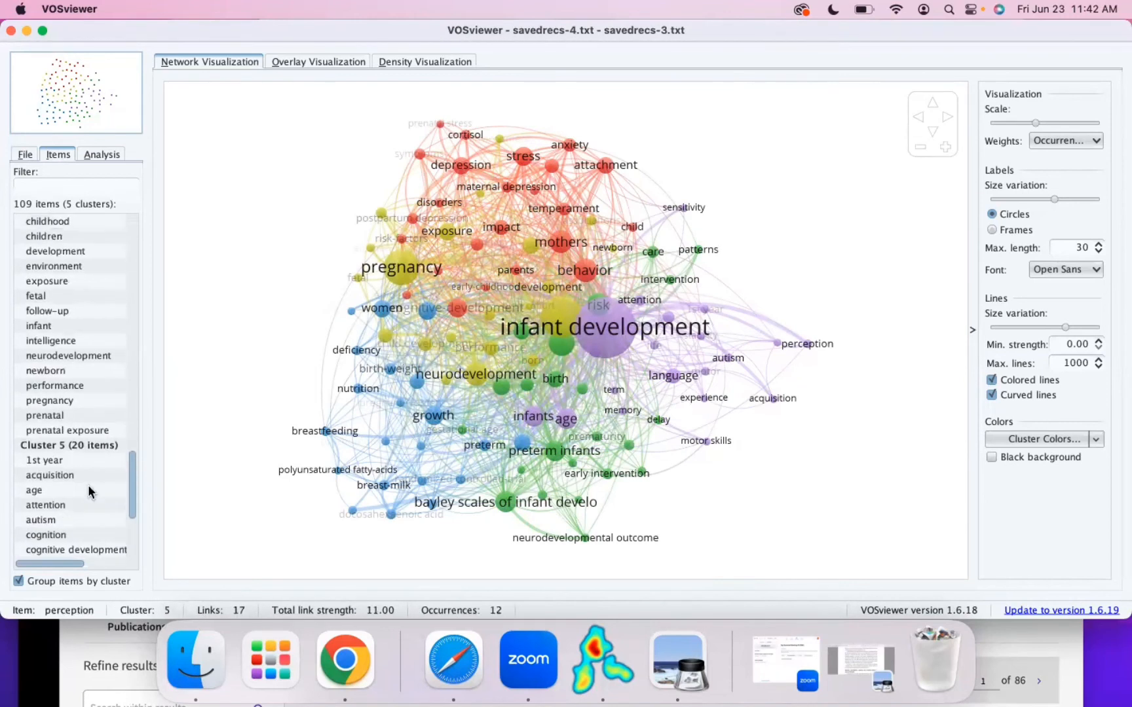
scroll(90, 491, "up", 9)
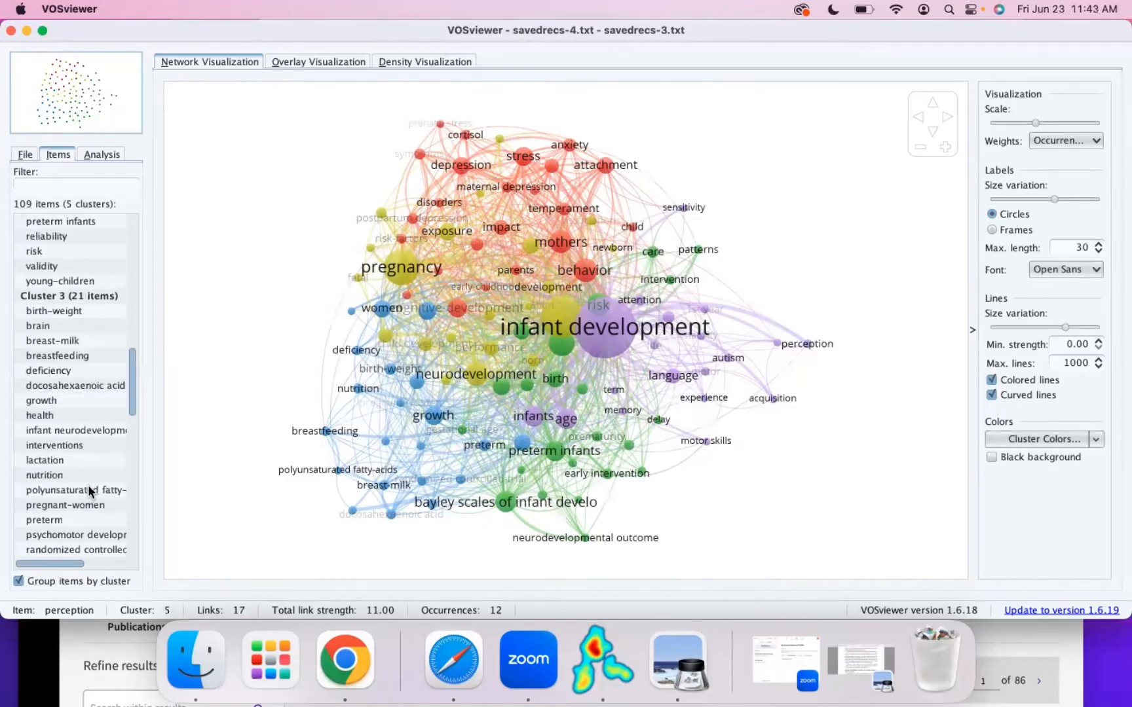
scroll(90, 491, "up", 6)
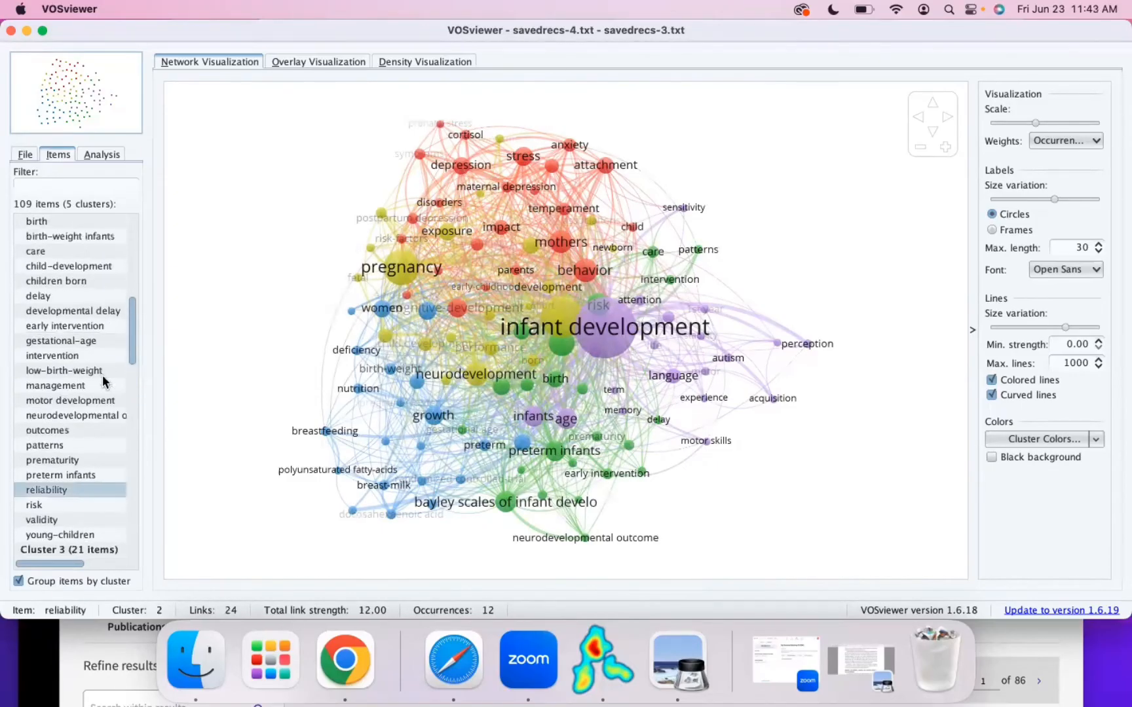
scroll(103, 382, "up", 2)
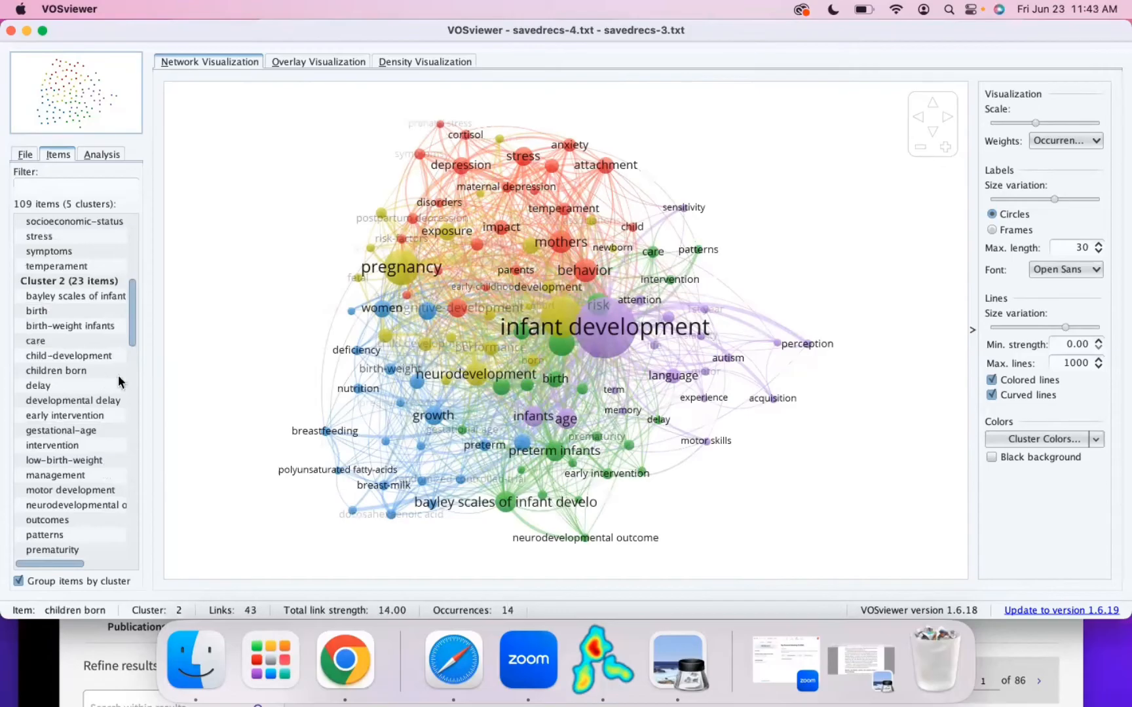
scroll(120, 382, "up", 3)
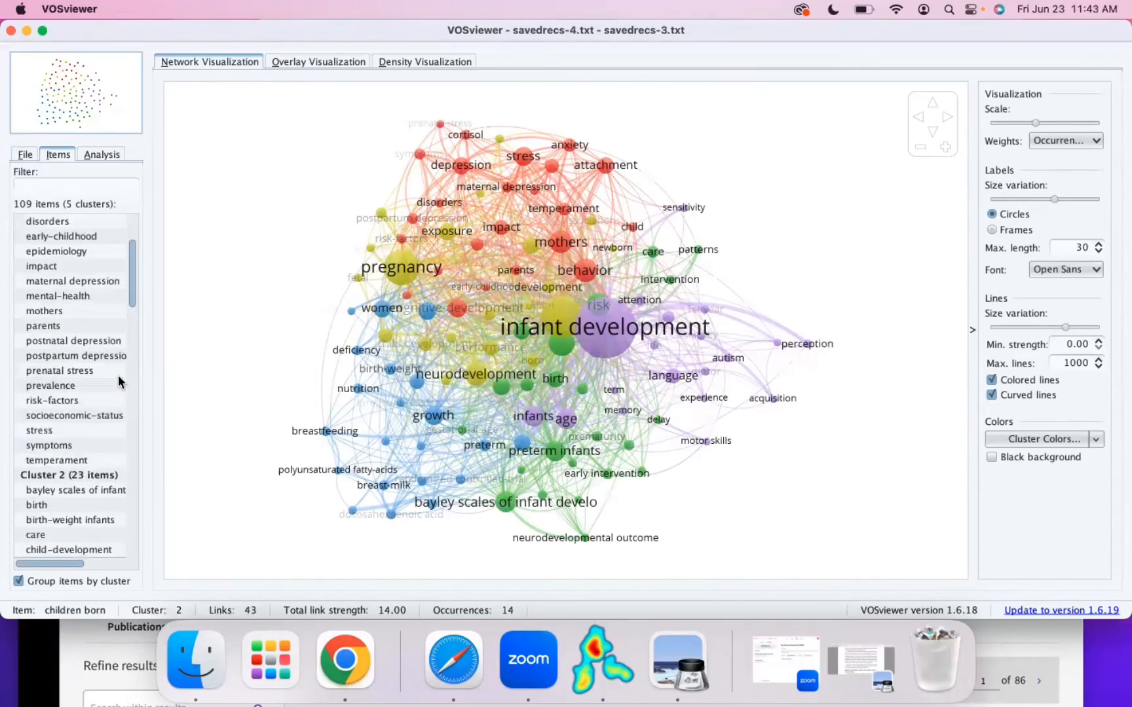
scroll(120, 382, "up", 2)
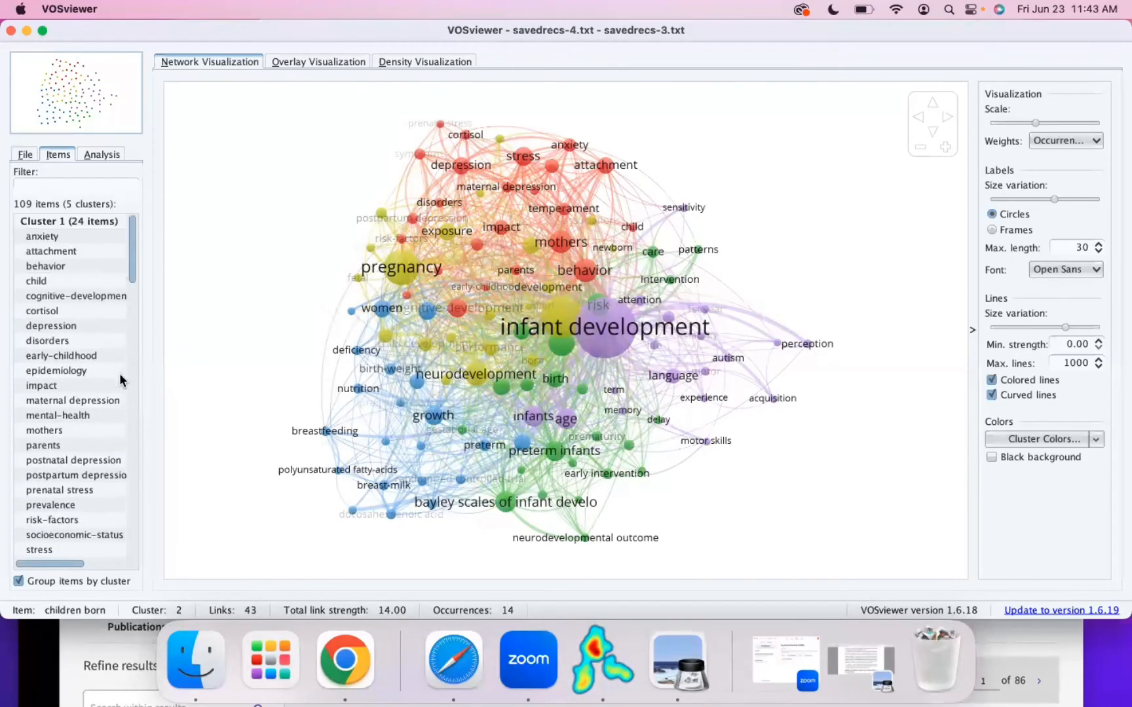
- Check the item list of Clusters 1 to 3 for similar keywords, comparing "birth-weight infants" with "birth-weight"
scroll(105, 385, "down", 1)
scroll(102, 387, "down", 3)
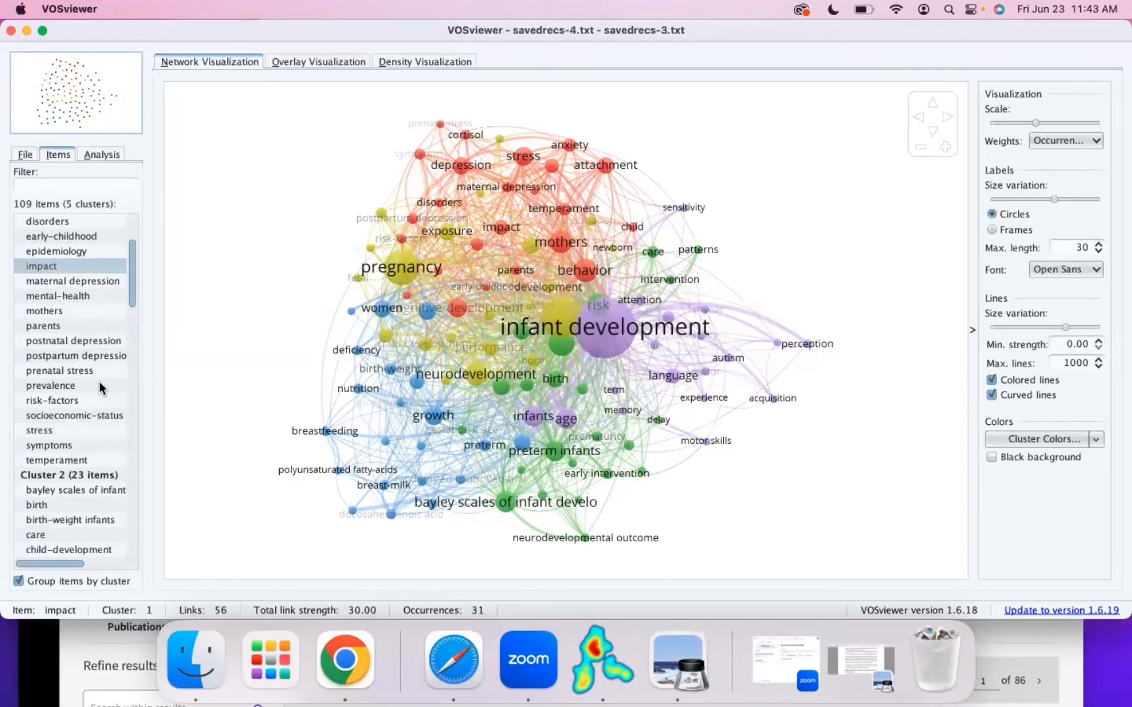
scroll(101, 388, "down", 8)
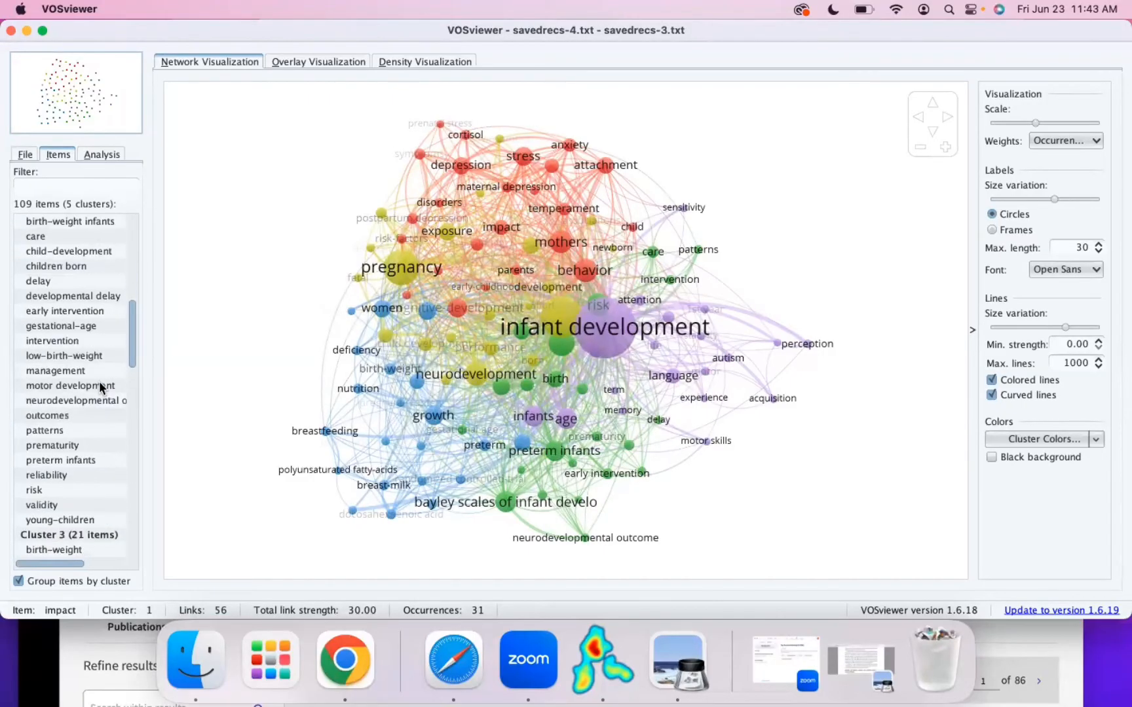
scroll(102, 388, "down", 3)
scroll(102, 387, "down", 1)
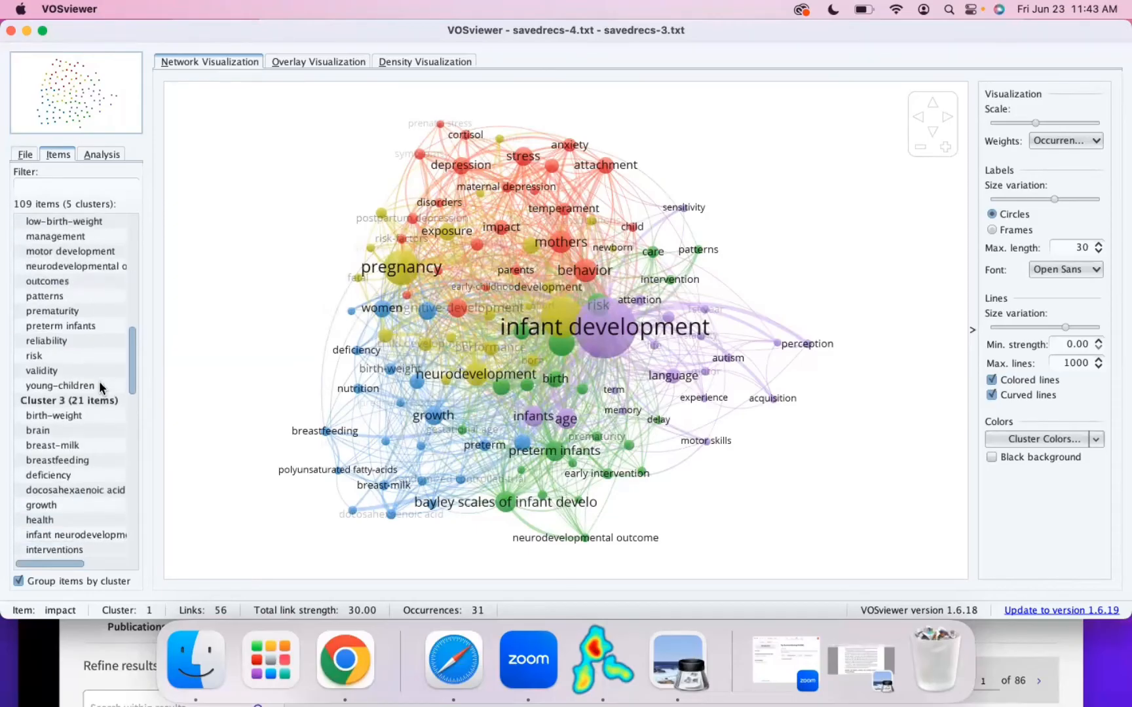
scroll(101, 388, "up", 5)
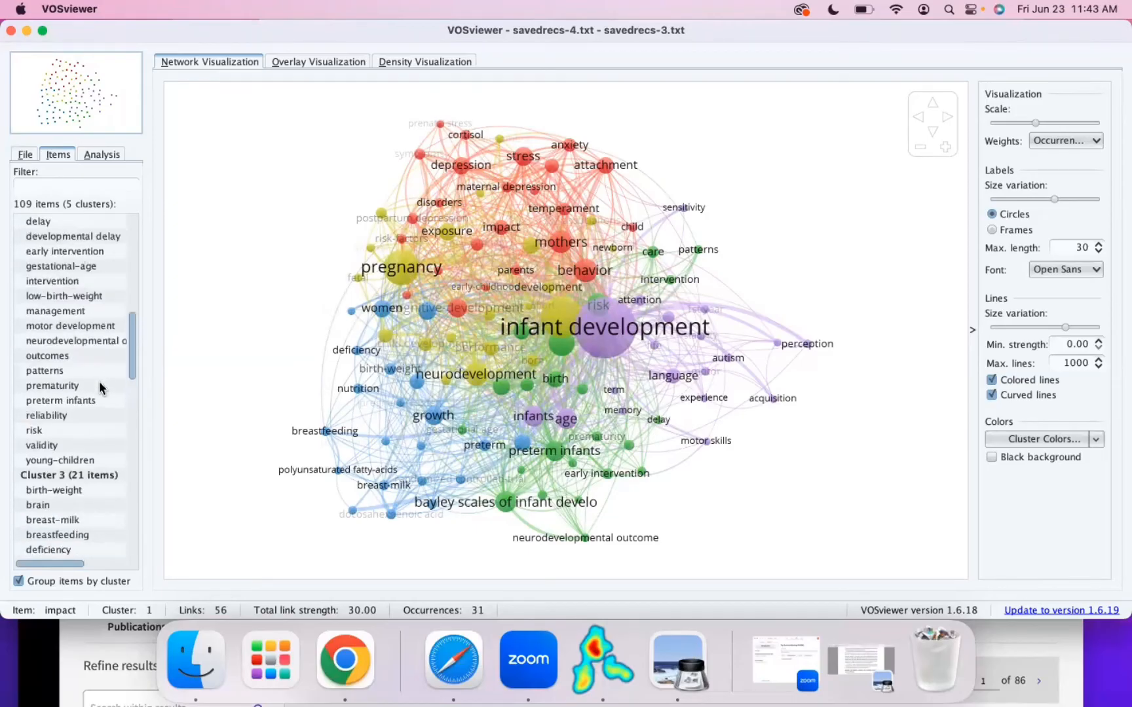
scroll(101, 387, "down", 1)
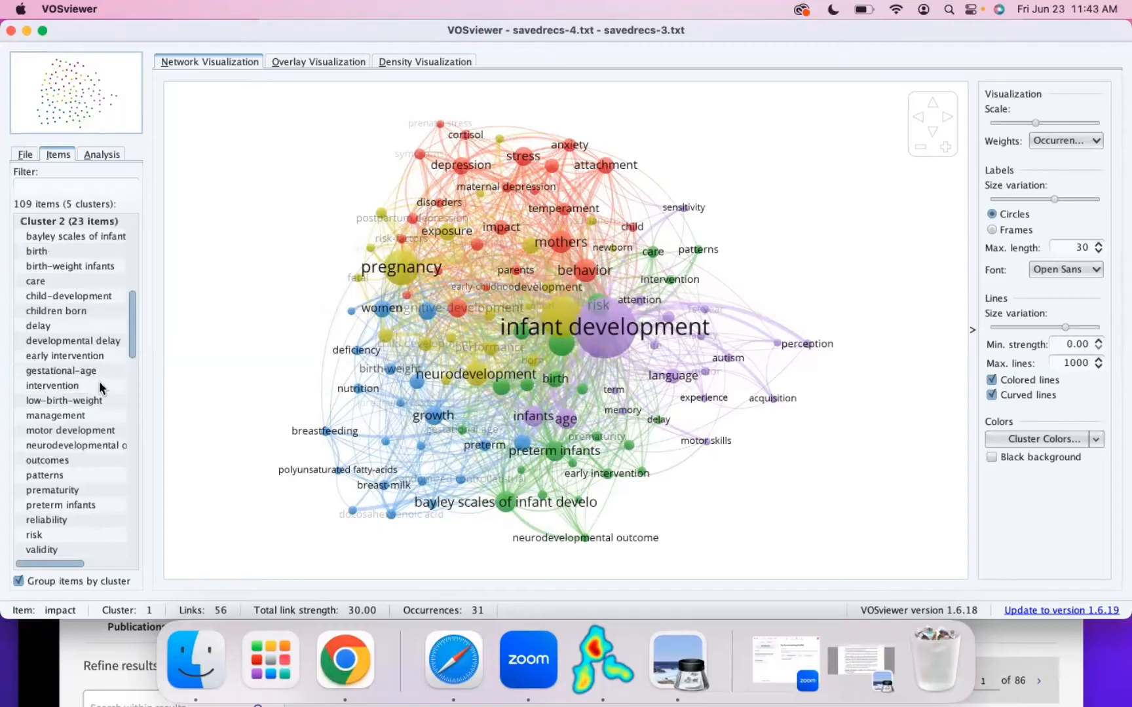
scroll(101, 388, "down", 4)
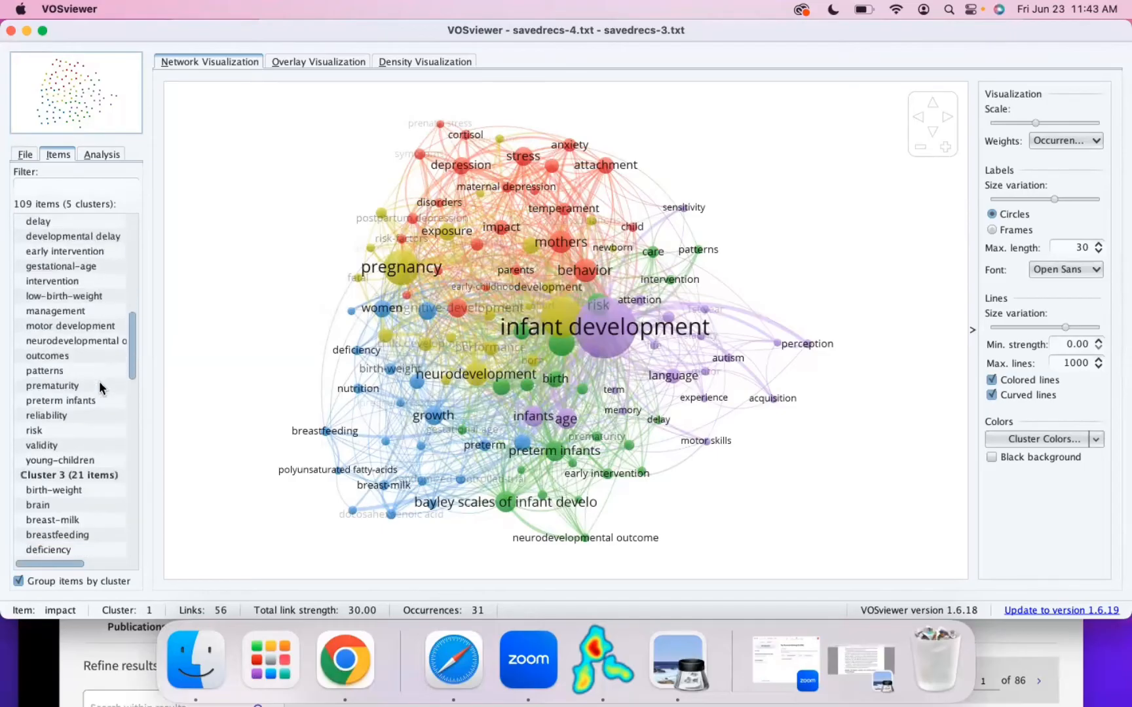
scroll(101, 388, "up", 4)
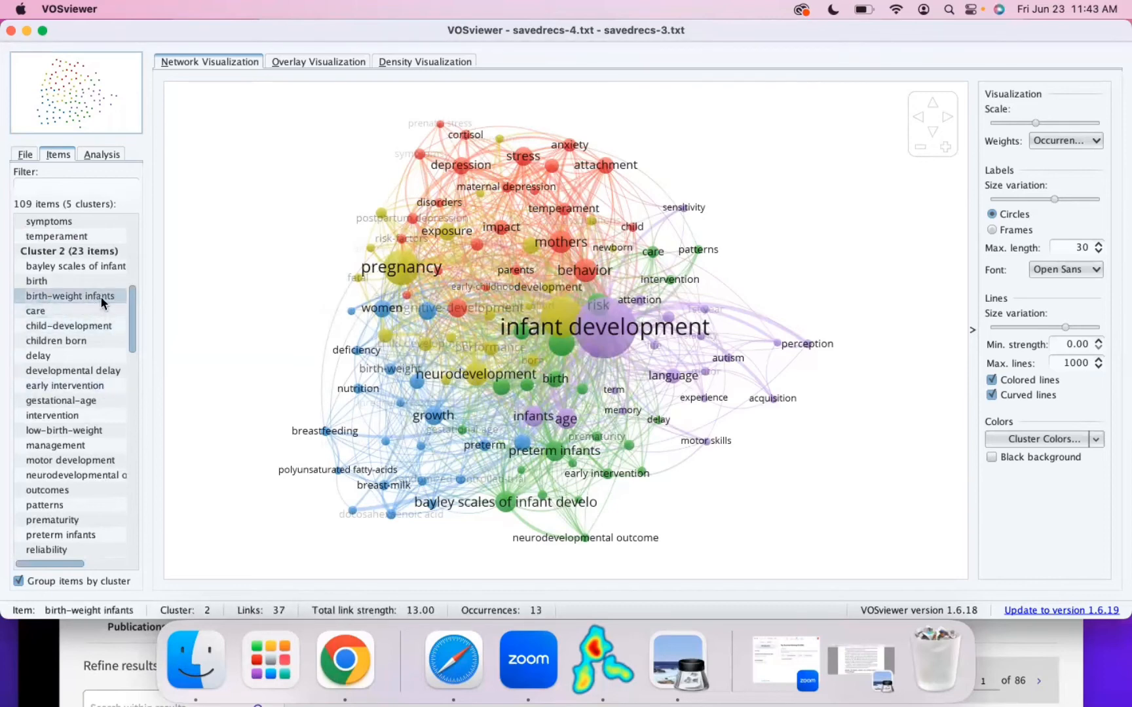
scroll(75, 415, "down", 5)
scroll(75, 415, "down", 2)
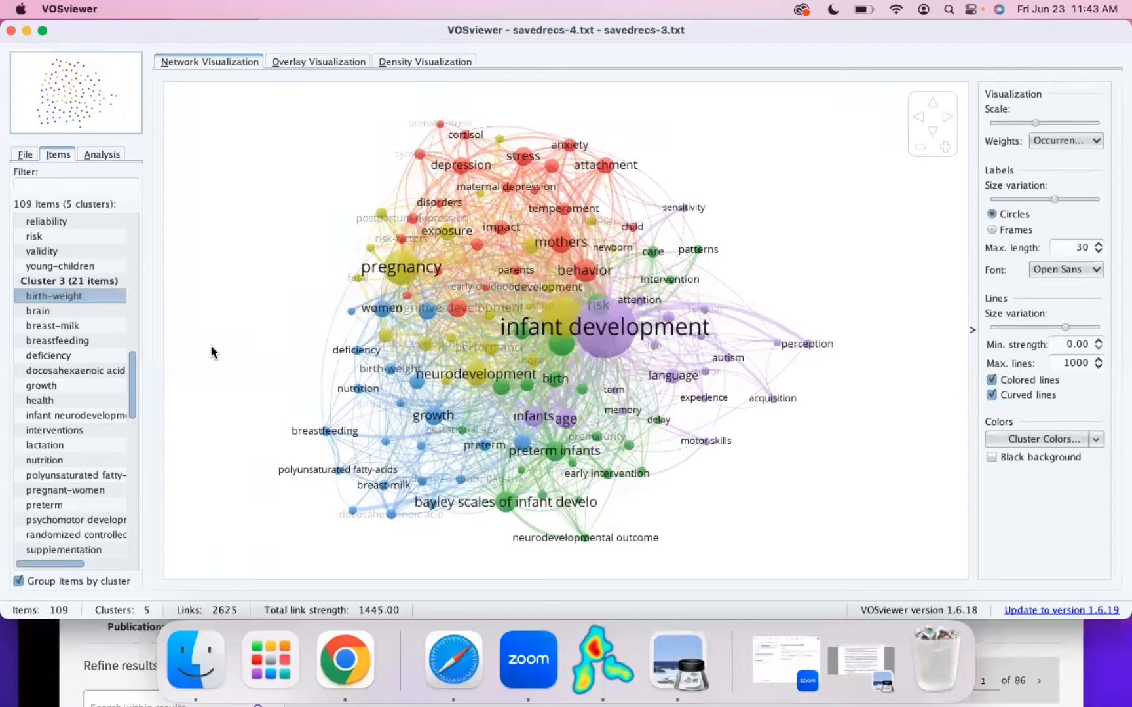
- Switch to Microsoft Excel and enter the column headers "label" in A1 and "replace by" in B1 of the blank workbook
left_click(275, 640)
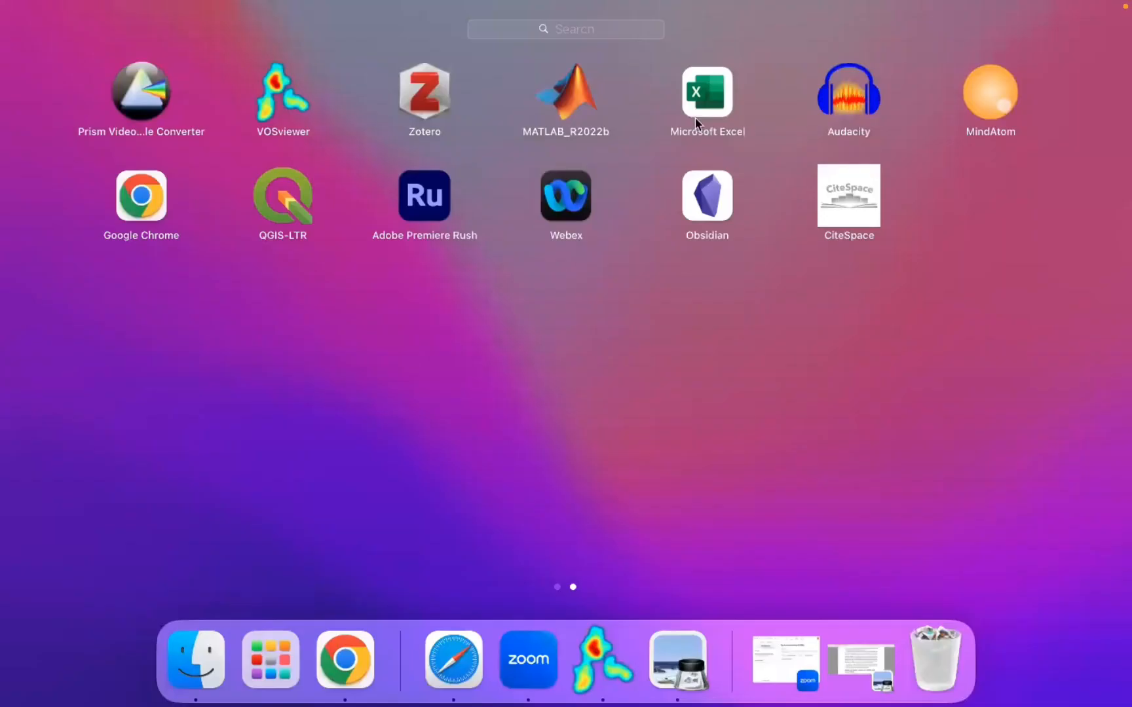
left_click(706, 93)
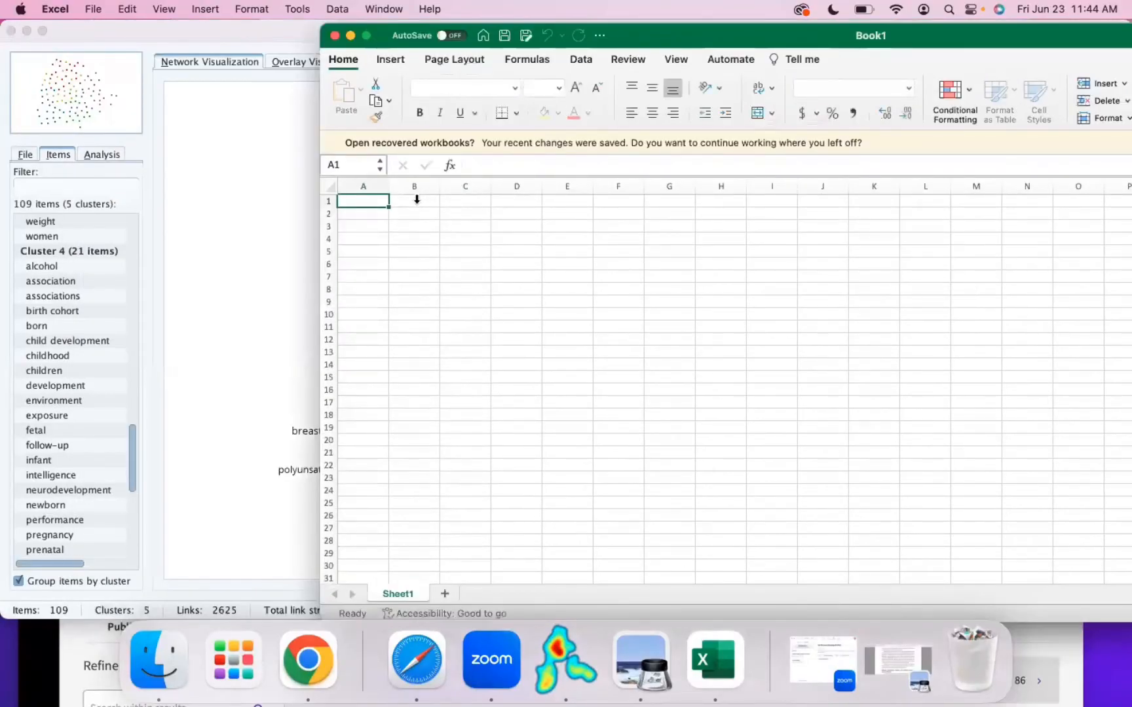
left_click_drag(416, 200, 379, 201)
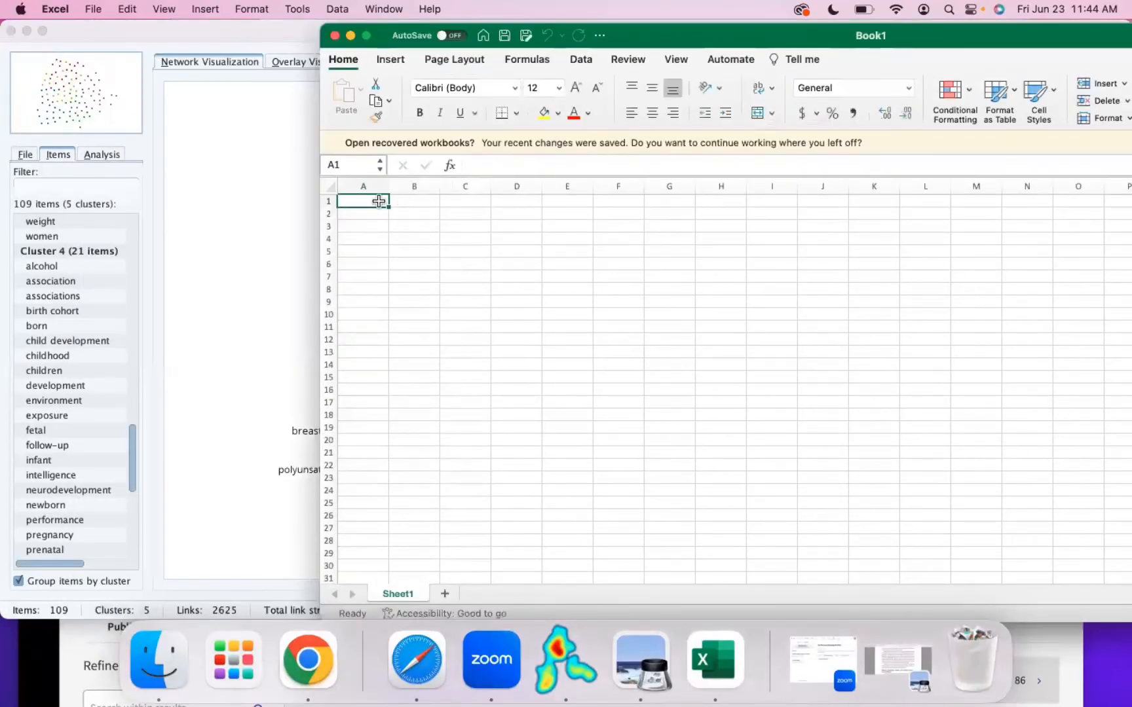
left_click(371, 202)
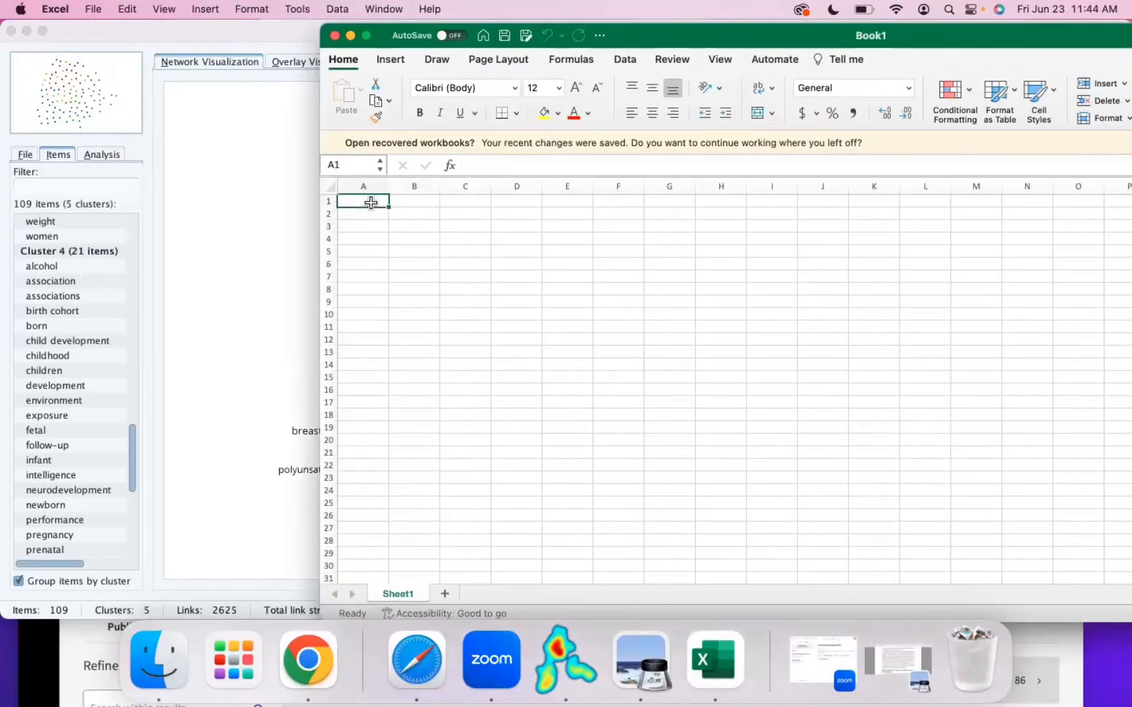
type("label")
left_click(419, 200)
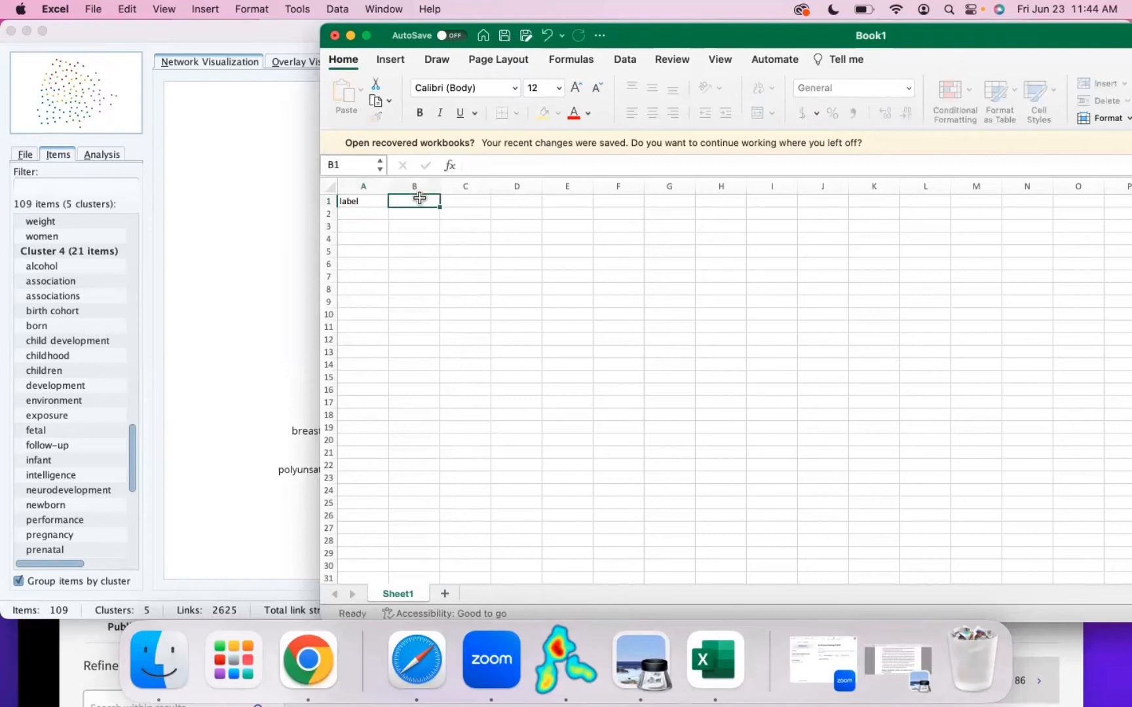
type("repla")
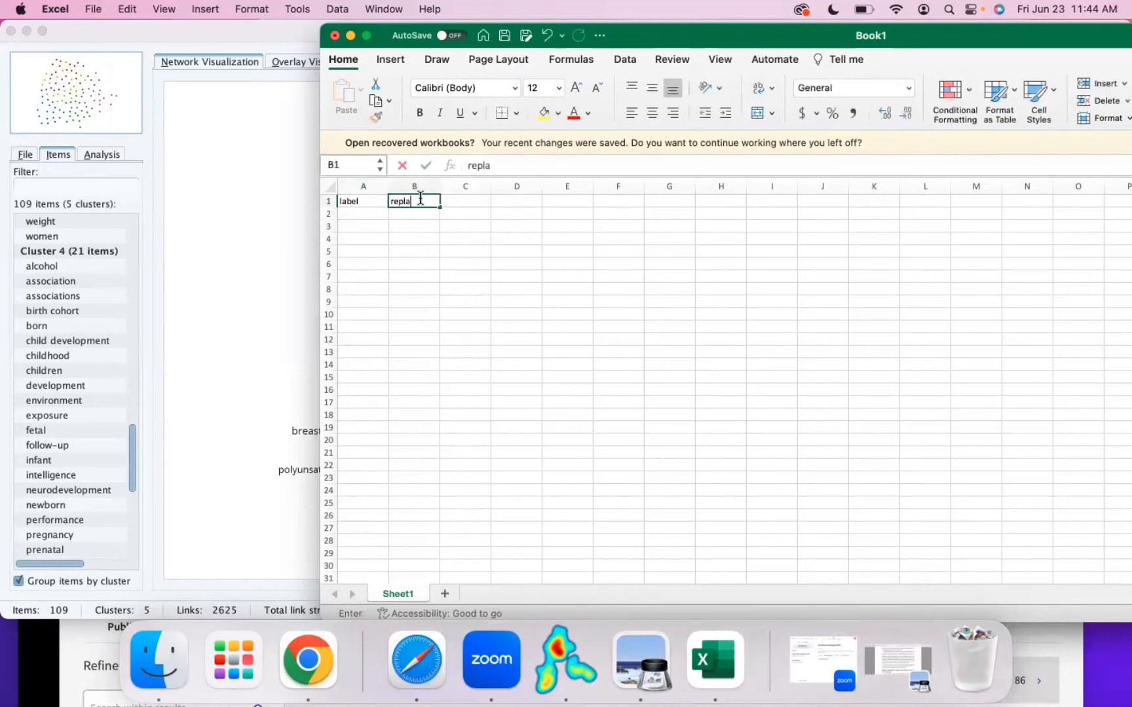
type("ce by")
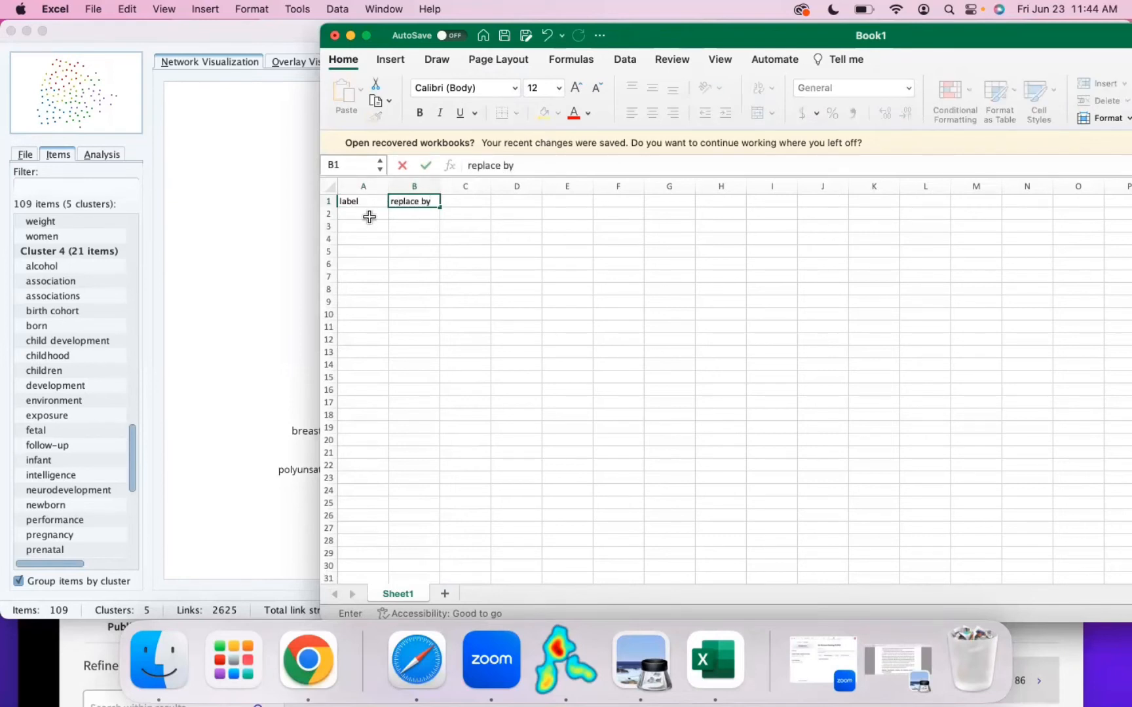
- Find the birth-weight keywords in the item list, enter "birth-weight infants" in A2, and widen column A to fit it
left_click(369, 215)
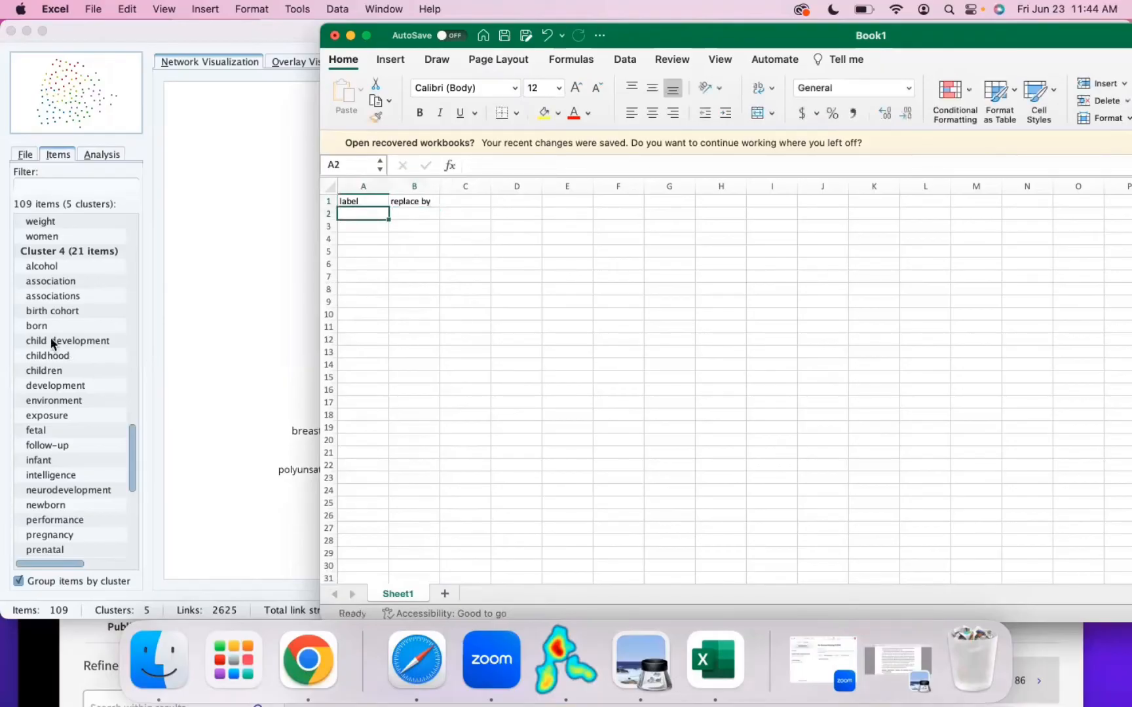
scroll(51, 342, "up", 3)
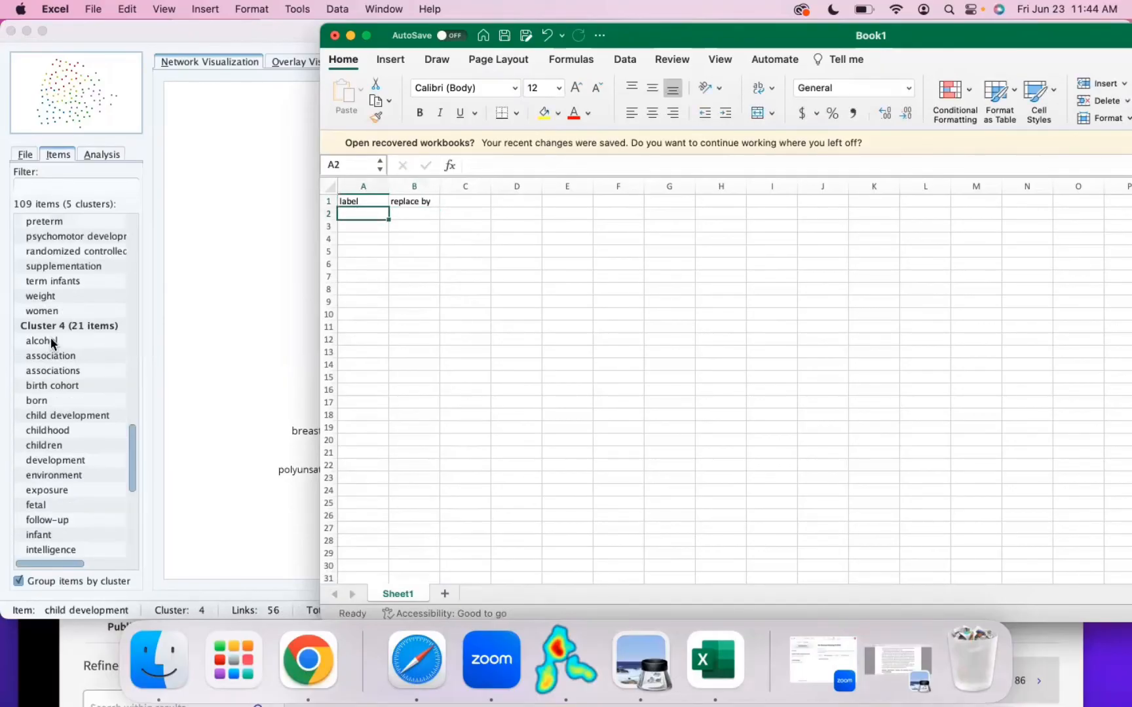
scroll(51, 342, "up", 10)
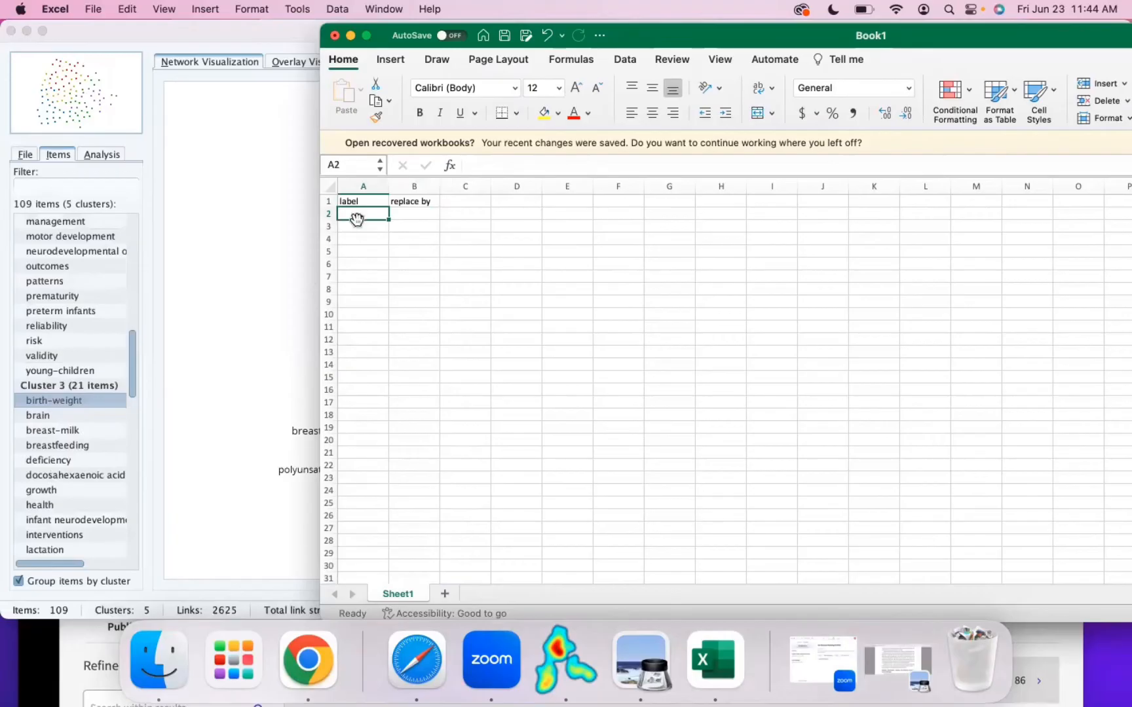
type("bi")
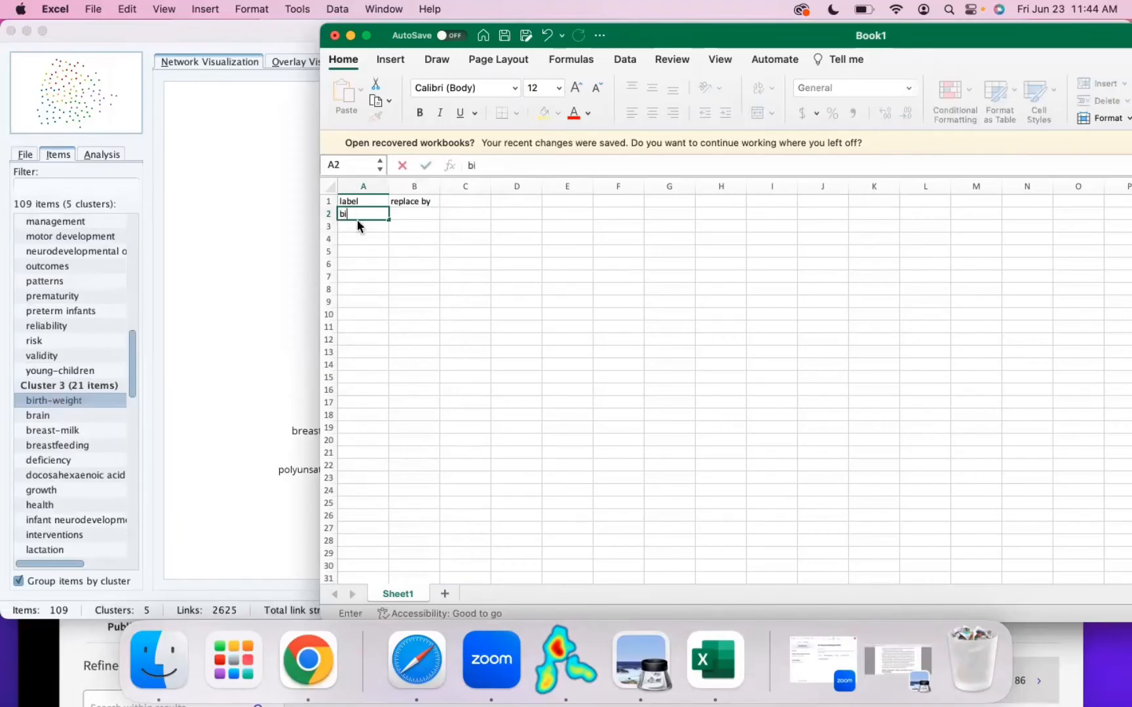
type("rth-weight")
scroll(26, 354, "up", 5)
type("t")
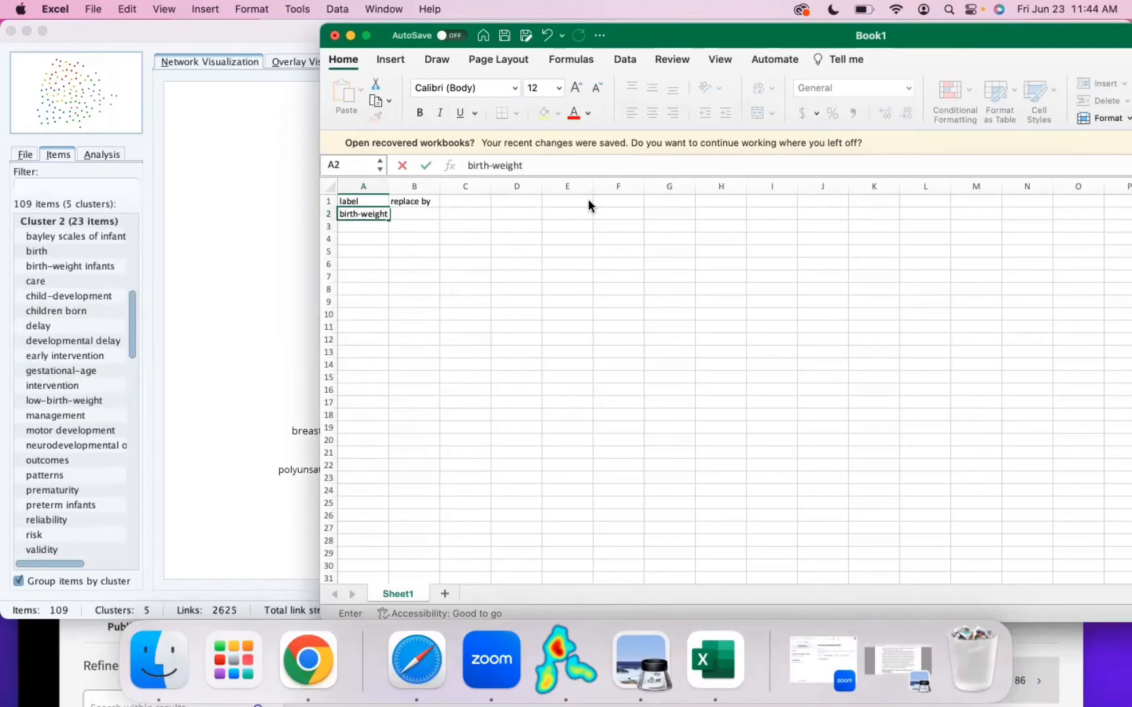
type(" infants")
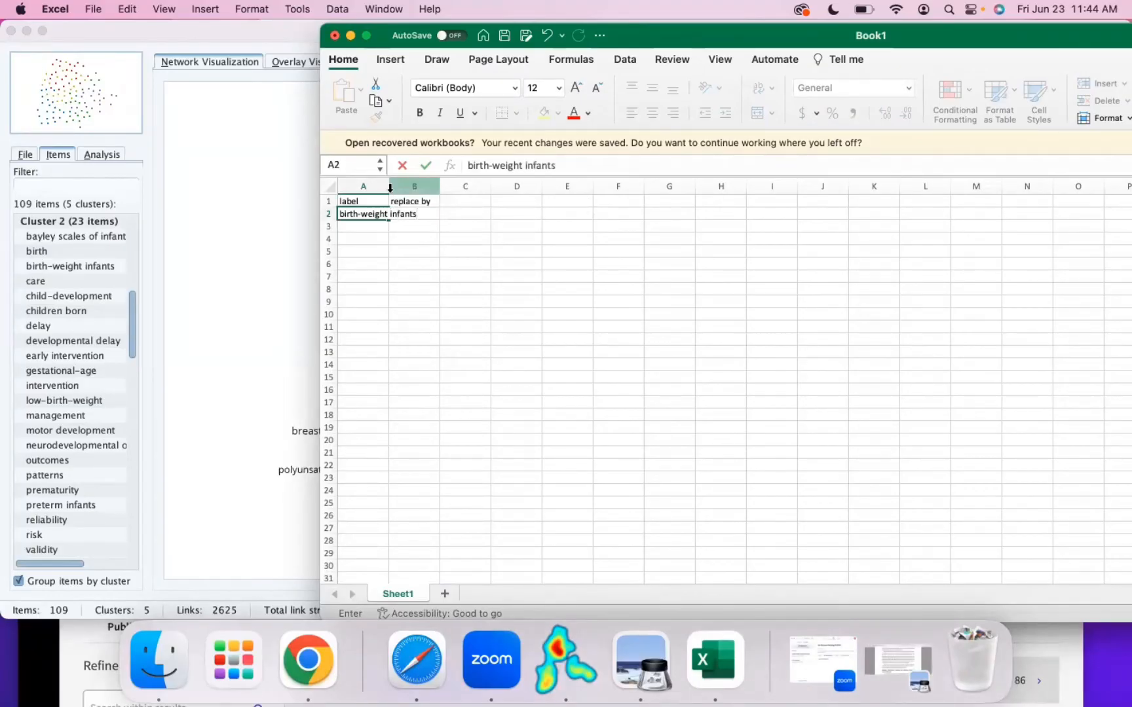
left_click_drag(390, 188, 416, 194)
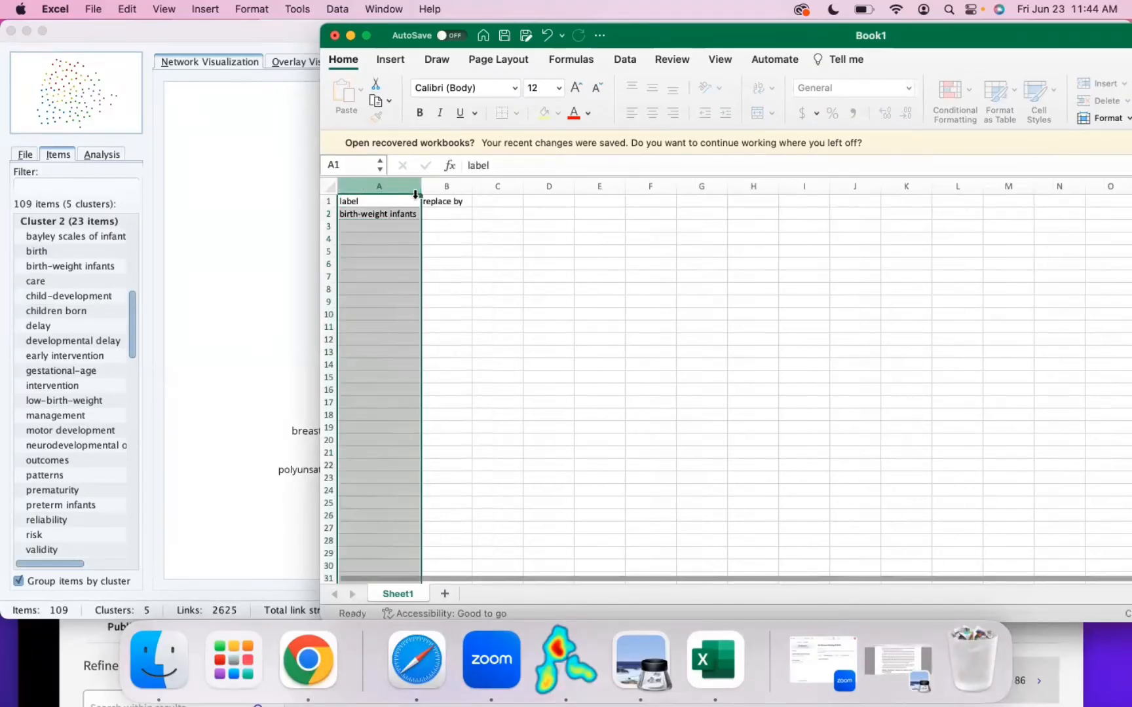
- Enter "birth-weight" in B2 as the replacement for "birth-weight infants"
left_click(443, 214)
type("birth-wei")
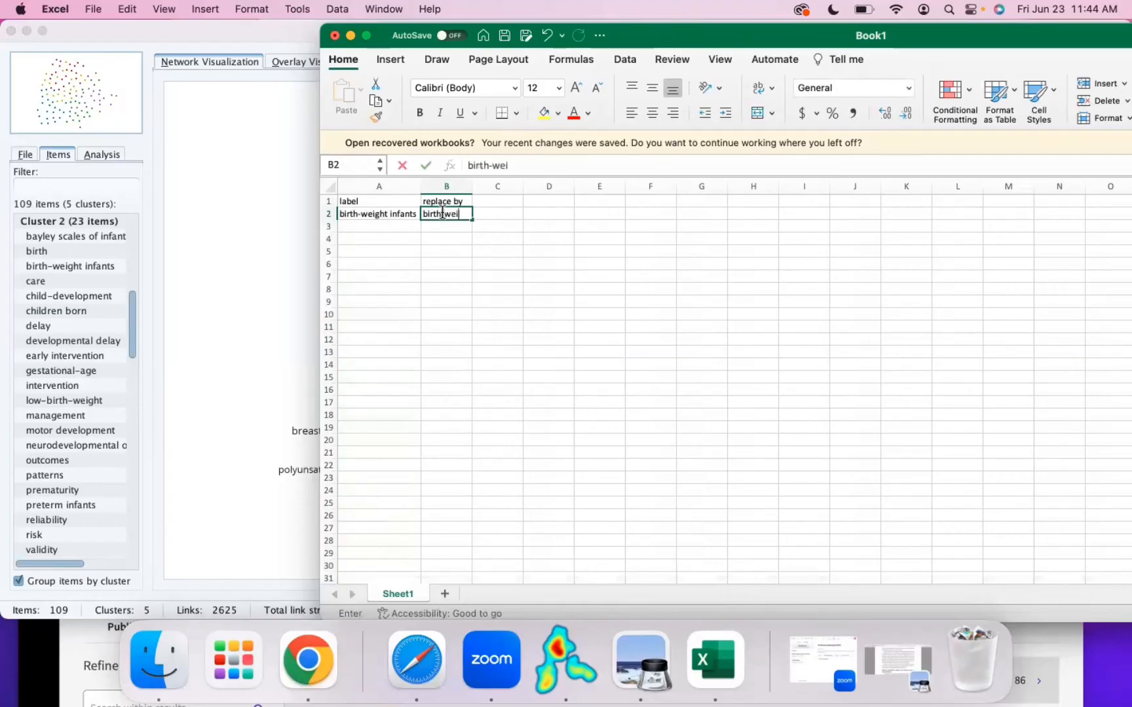
type("ght")
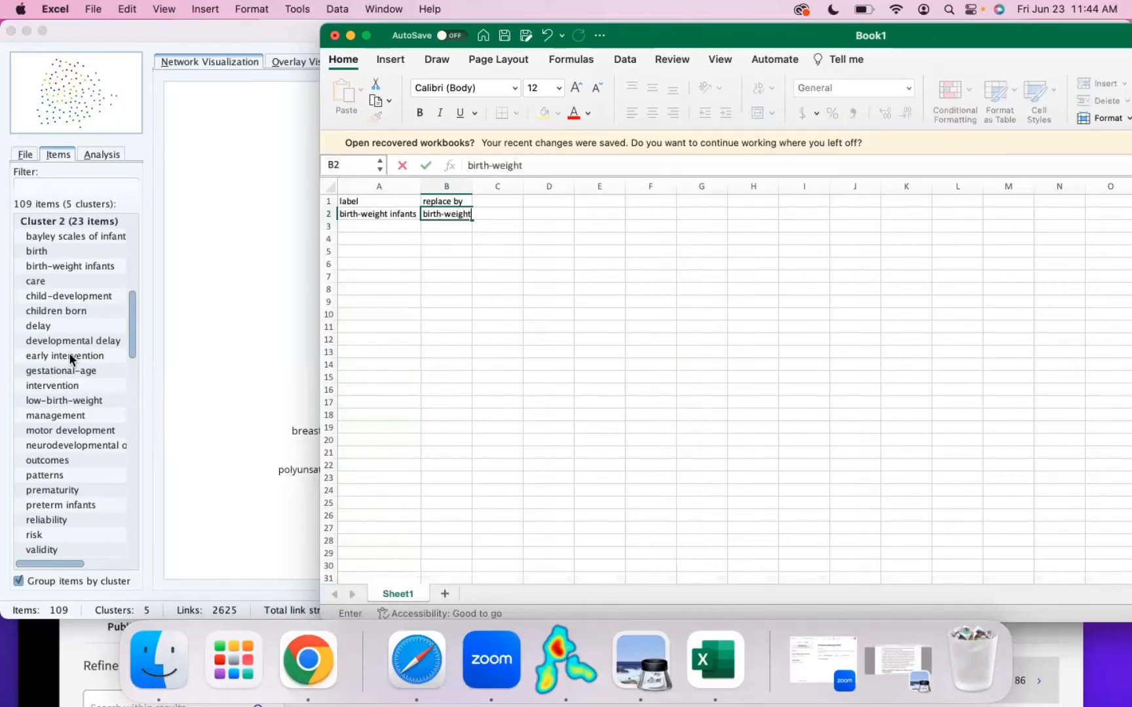
- Look through the VOSviewer item list for another pair of similar keywords and enter "associations" in A3 of the Excel sheet
left_click(68, 354)
scroll(106, 309, "down", 5)
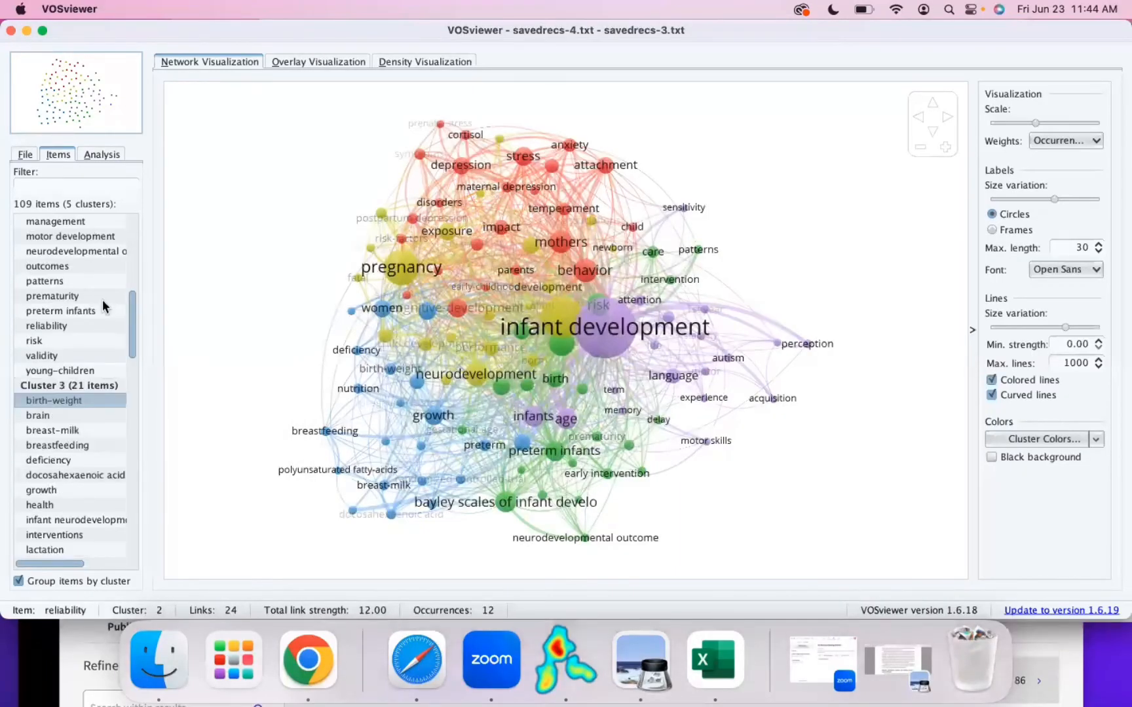
scroll(103, 300, "down", 10)
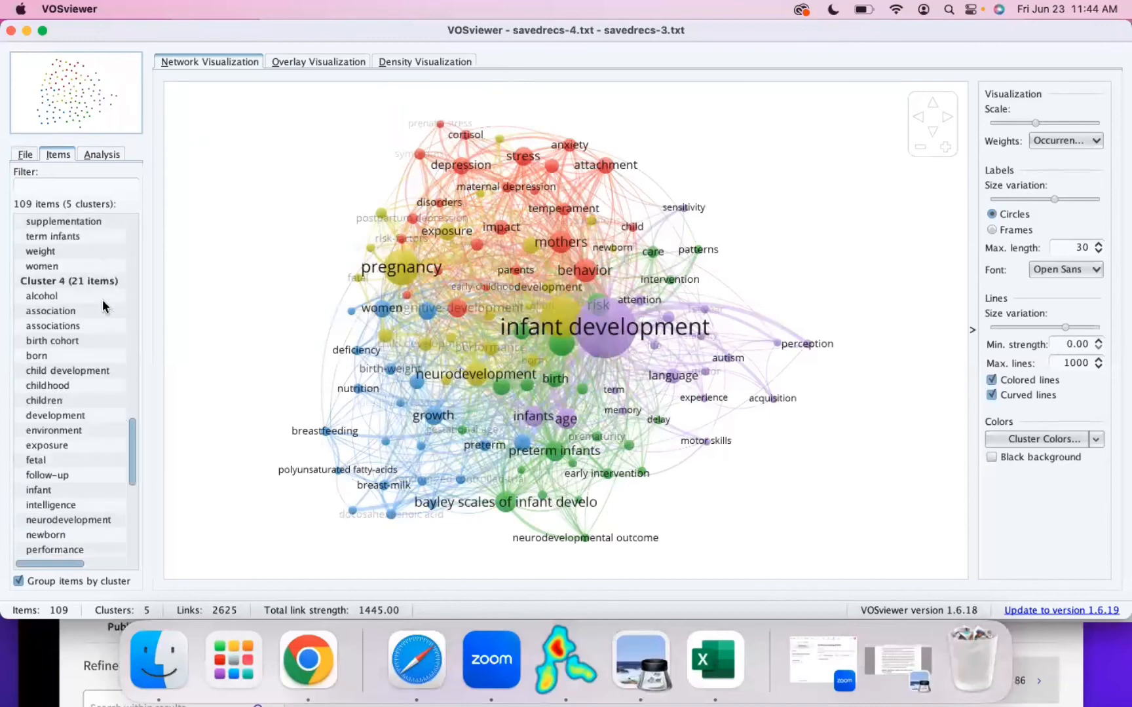
scroll(102, 300, "up", 1)
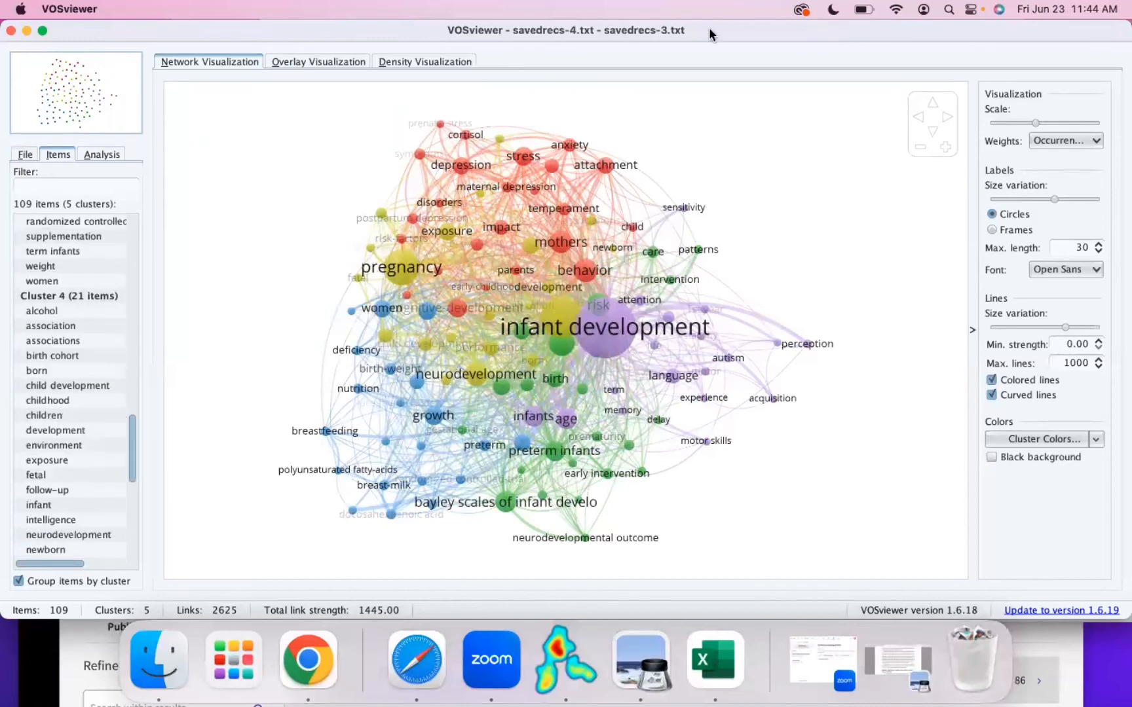
left_click(703, 674)
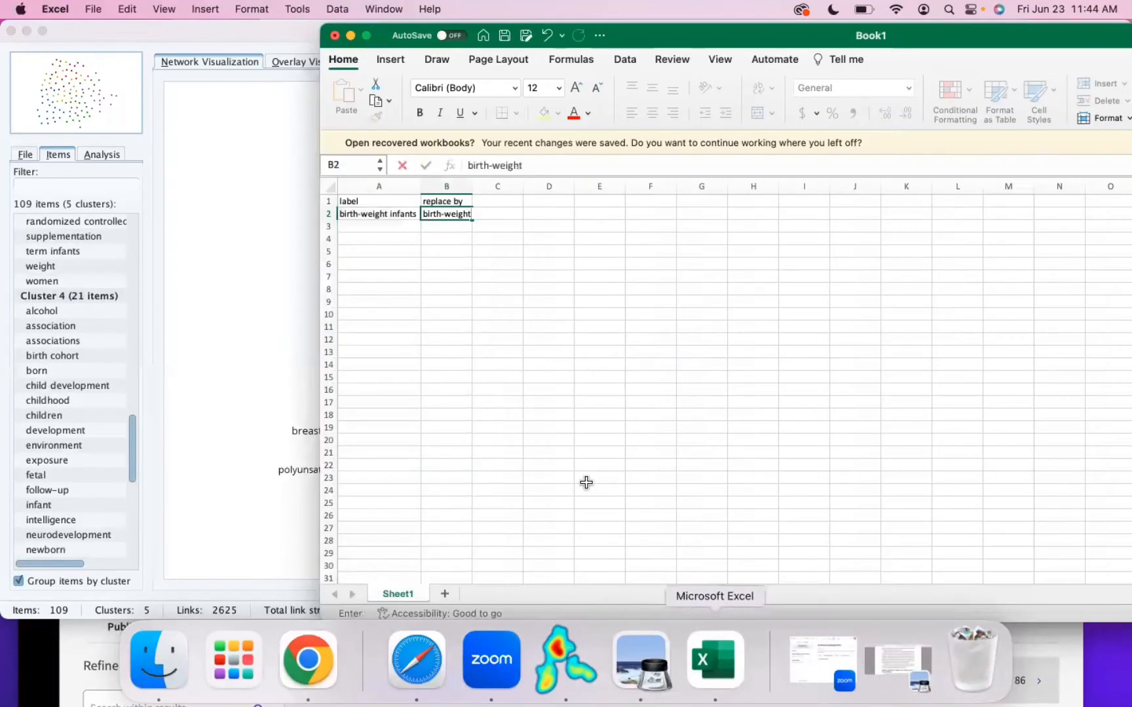
left_click(387, 225)
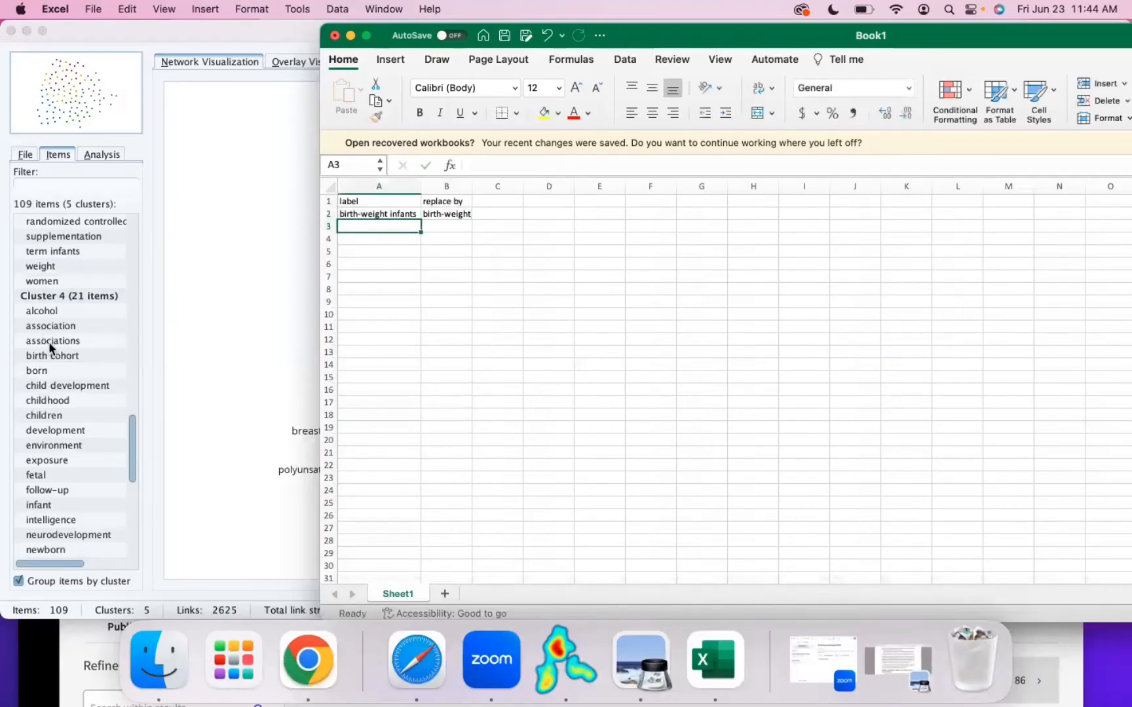
type("as")
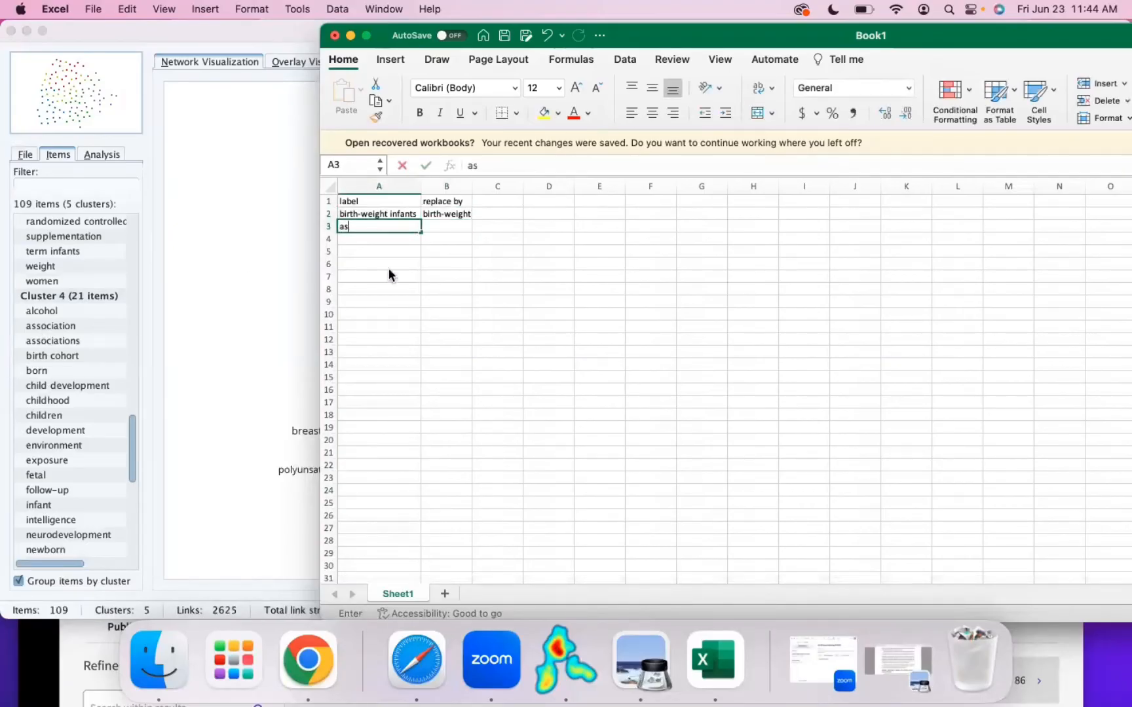
type("sociation")
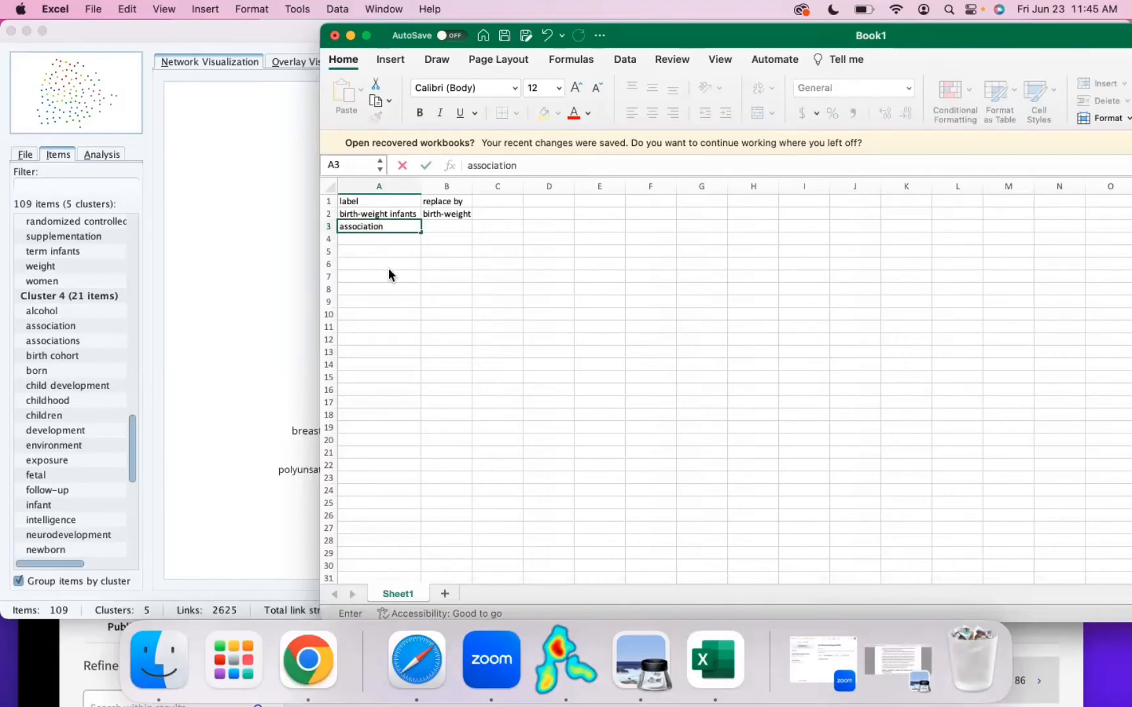
type("s")
- Enter "association" in B3 as the replacement for "associations"
left_click(452, 221)
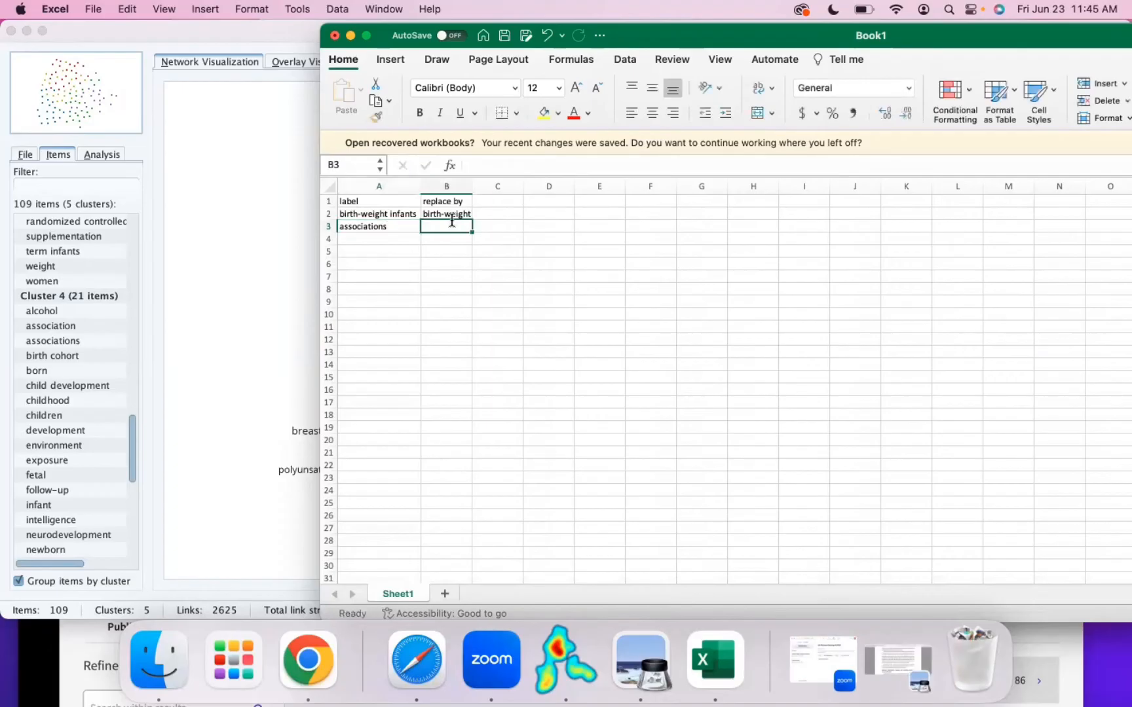
type("associati")
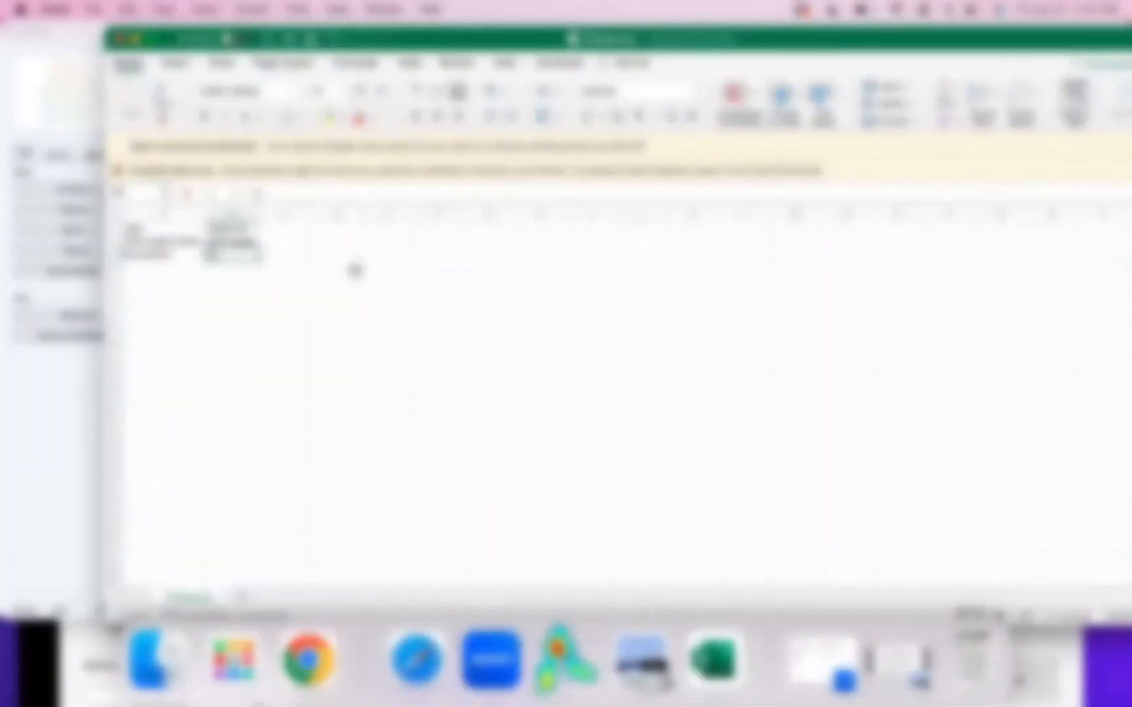
type("sociati")
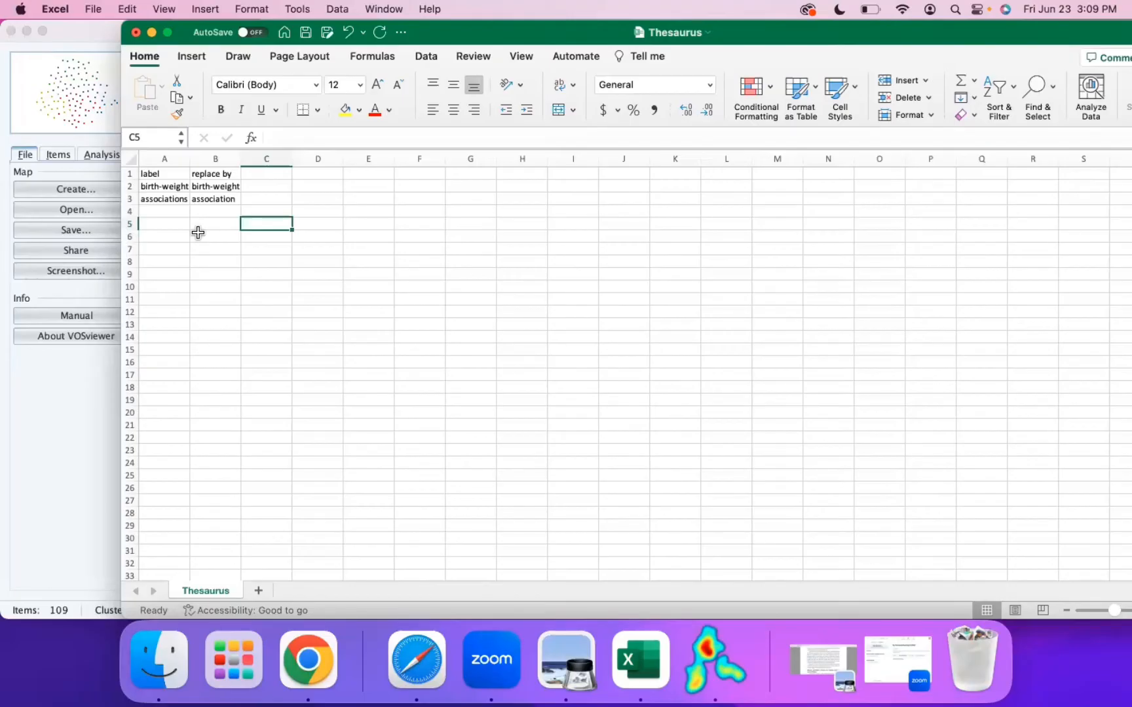
- Start saving a copy of the workbook as Thesaurus-1 and choose the "Tutorial - Infant Development" folder inside Graphs
left_click(93, 9)
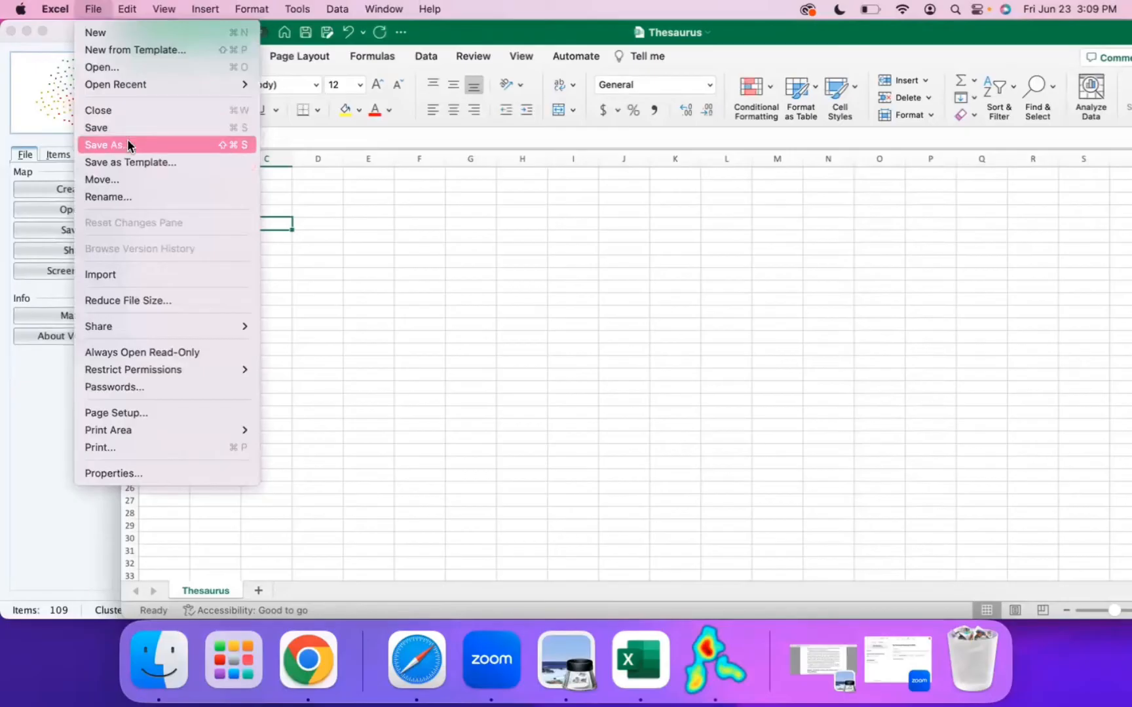
left_click(128, 142)
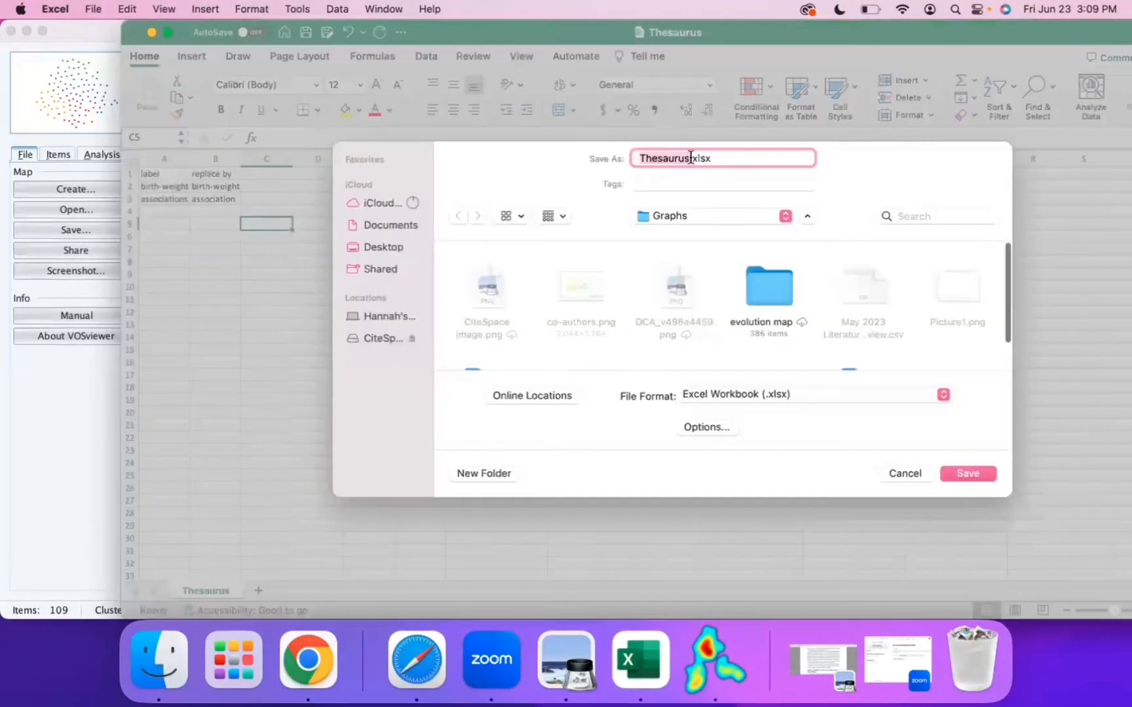
left_click(688, 157)
type("-")
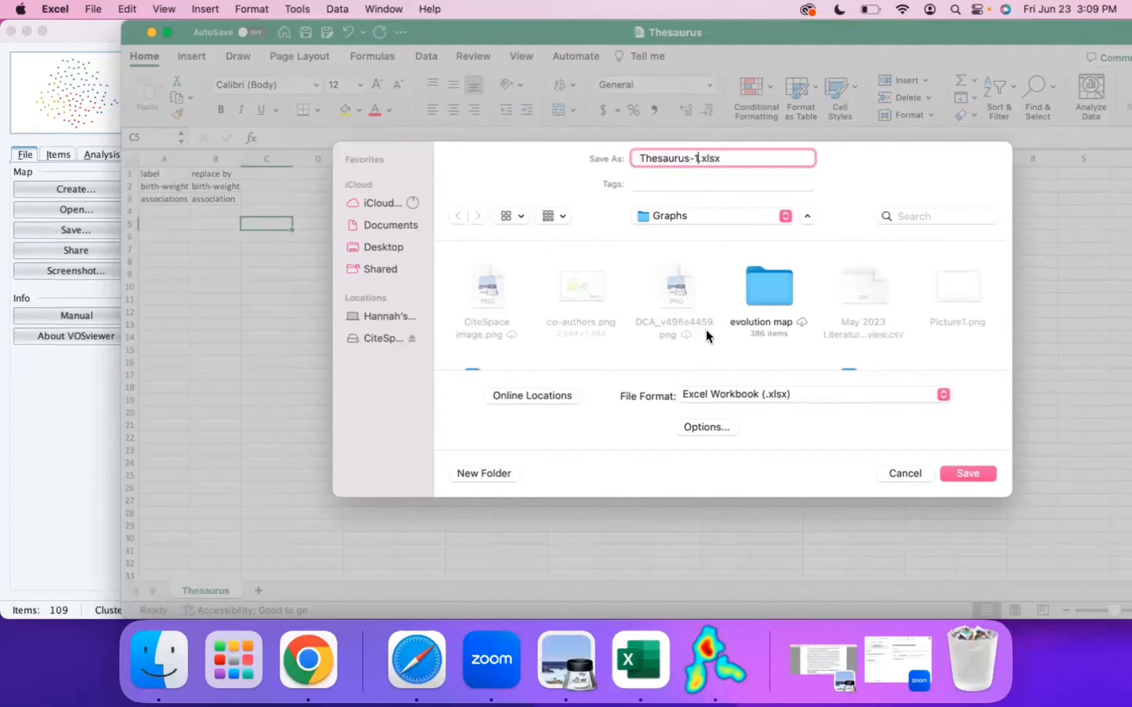
type("1")
scroll(728, 304, "down", 3)
scroll(856, 315, "up", 1)
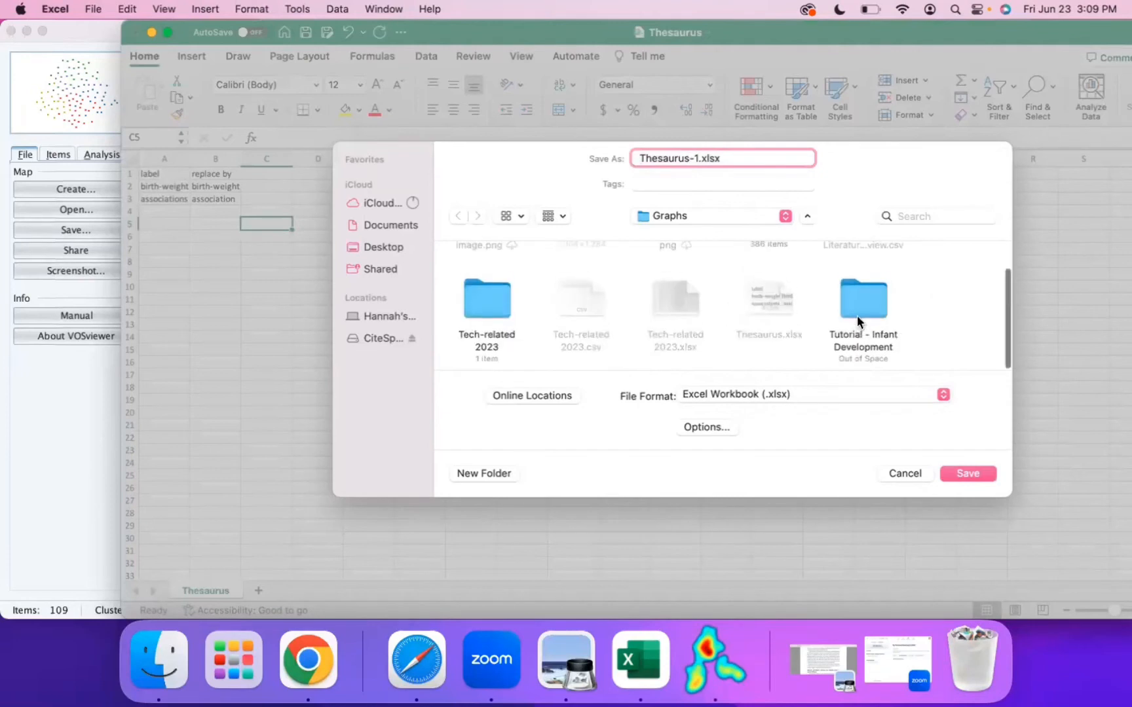
- Save Thesaurus-1 as Tab delimited Text (.txt), keeping that format despite possible feature loss
left_click(739, 395)
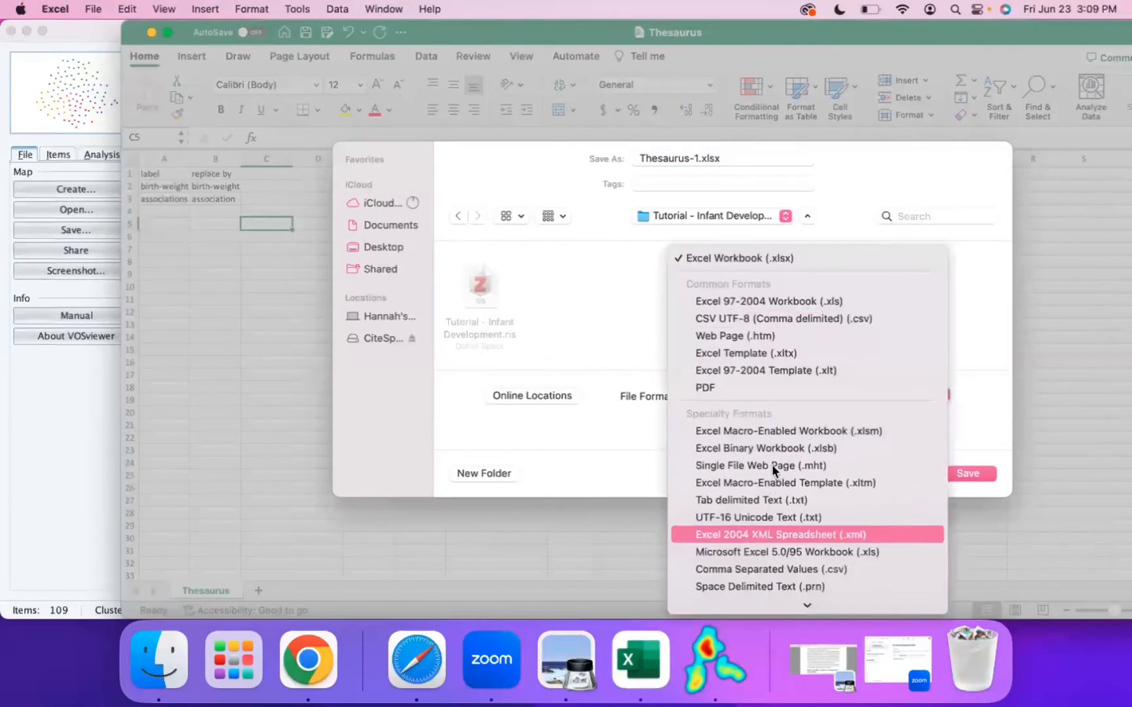
scroll(772, 464, "down", 2)
left_click(721, 467)
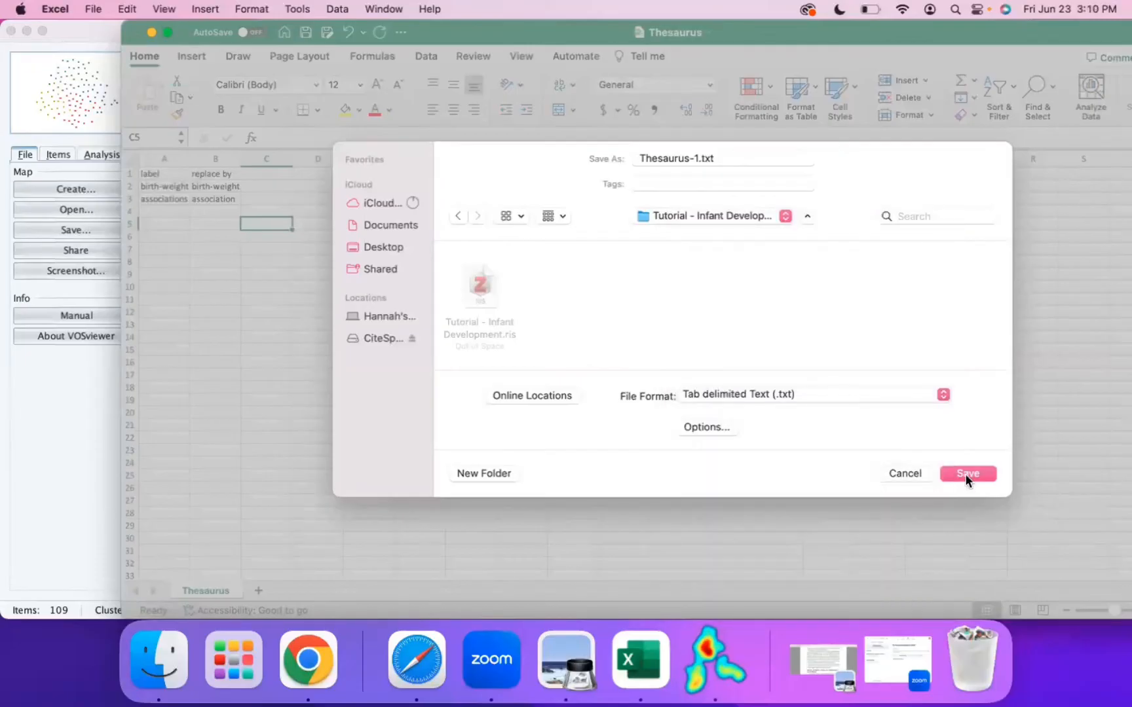
key("Return")
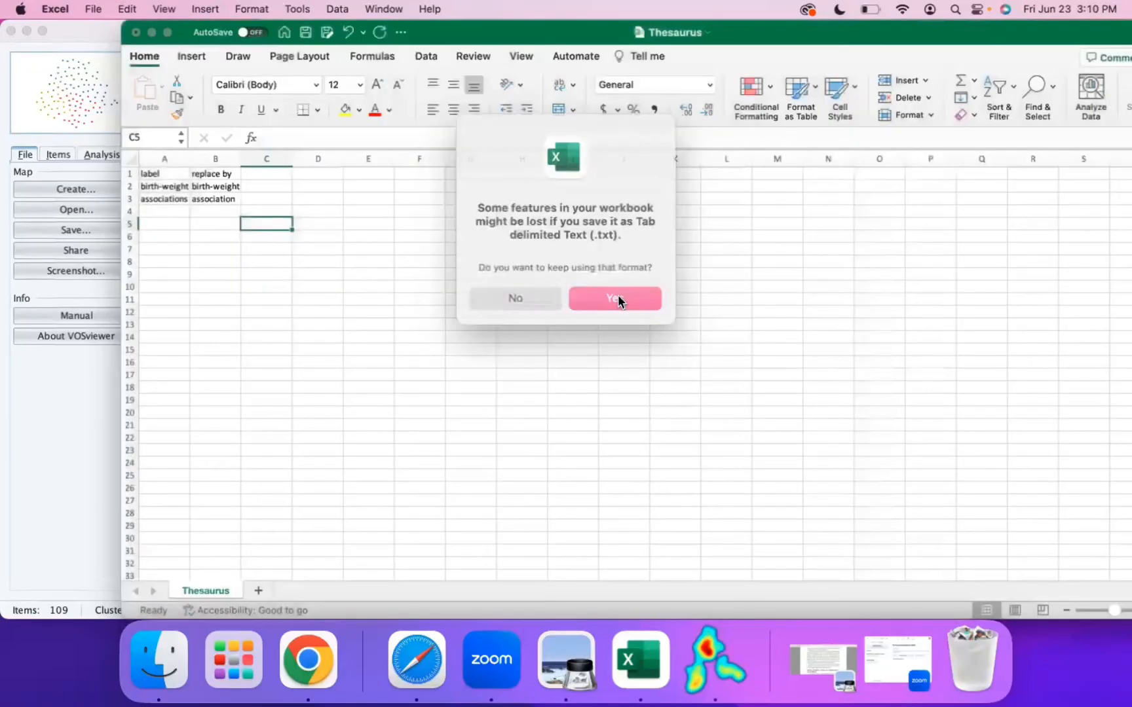
left_click(619, 298)
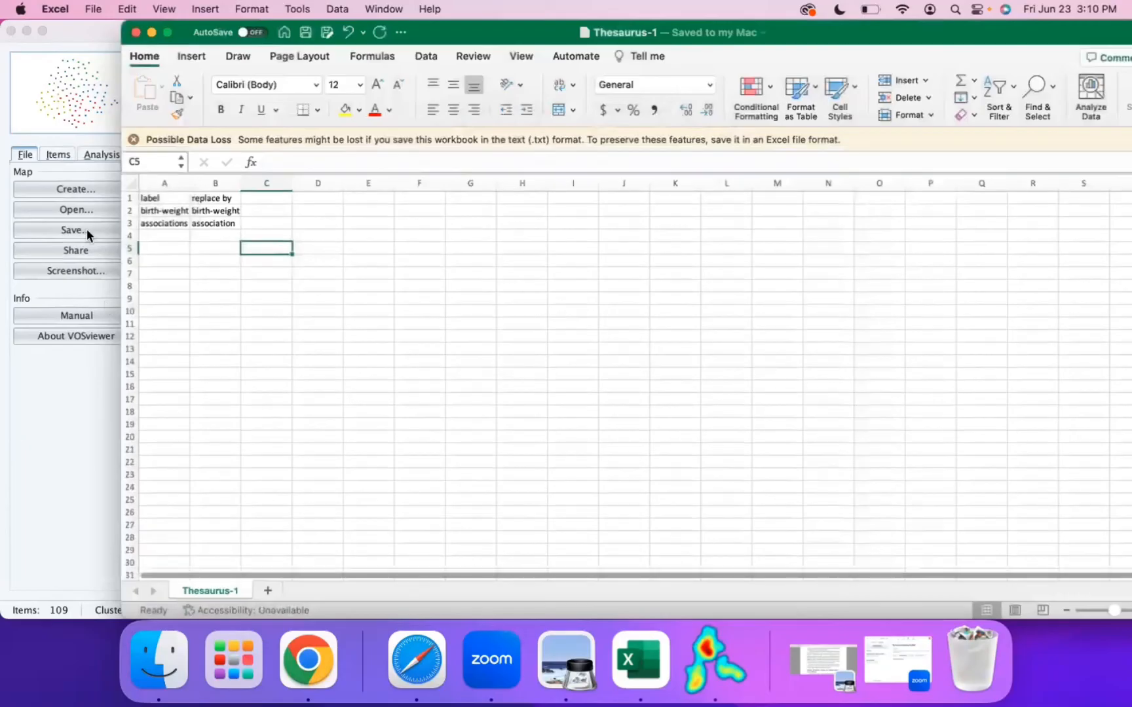
- Switch to VOSviewer and create a new map based on bibliographic data, continuing to the type of analysis
left_click(715, 660)
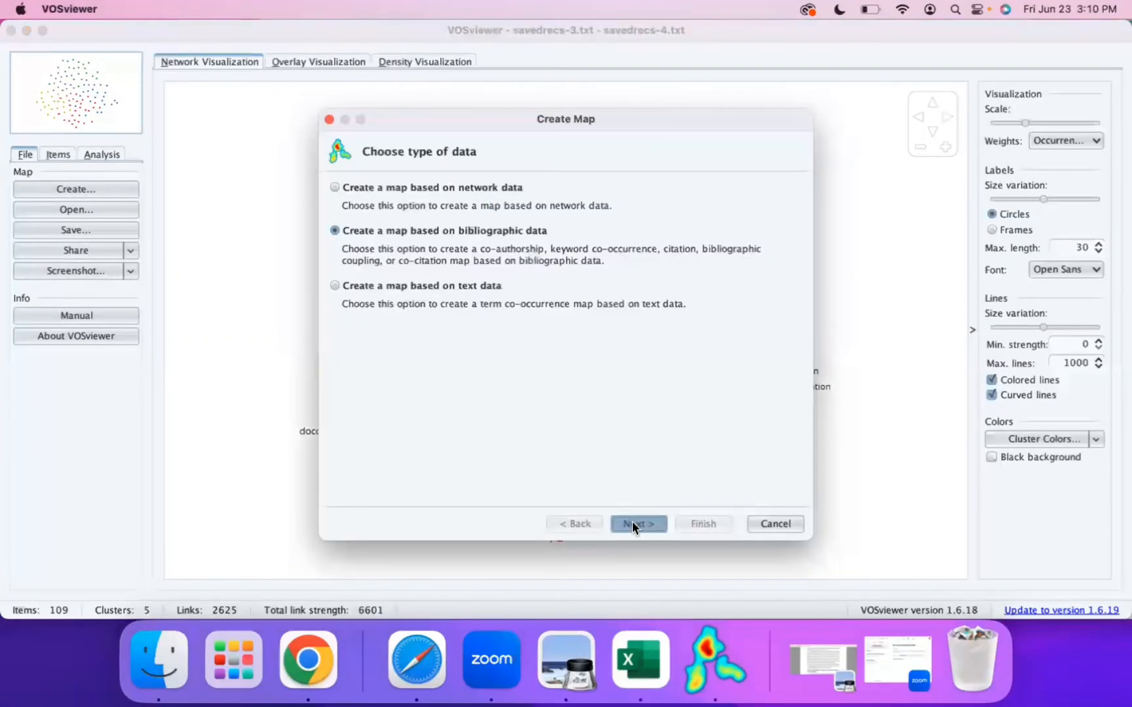
left_click(632, 521)
left_click(632, 521)
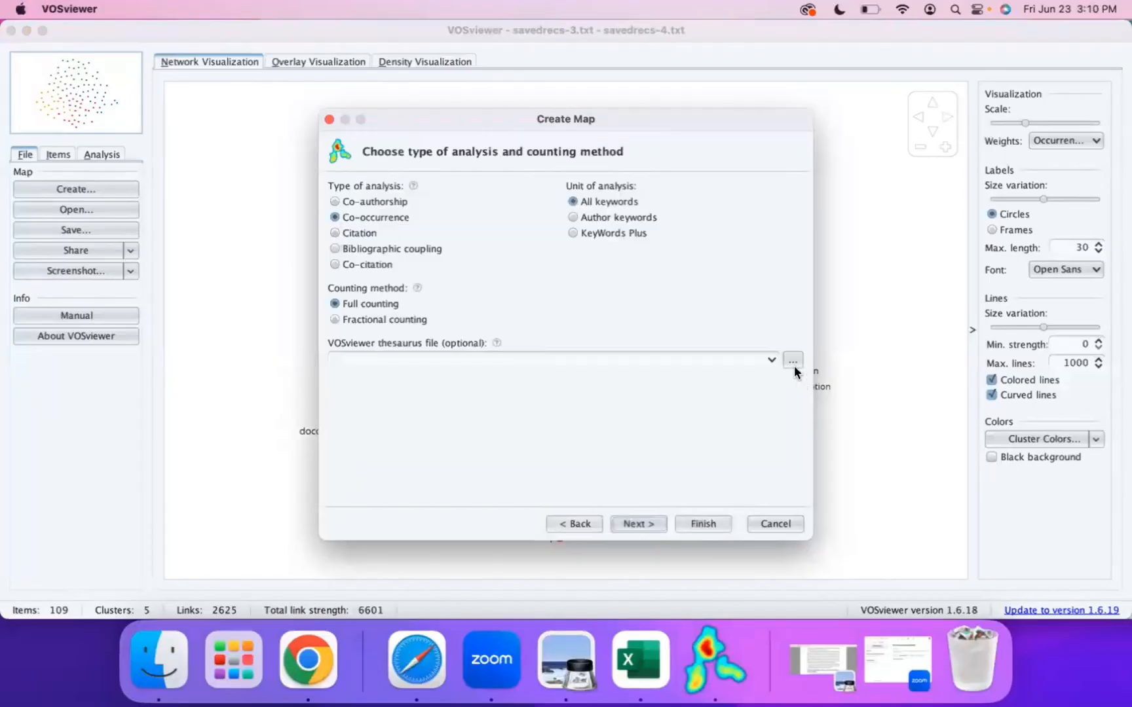
- Load Thesaurus-1.txt from the "Tutorial - Infant Development" folder as the thesaurus file for the all-keywords co-occurrence analysis
left_click(793, 360)
double_click(407, 268)
double_click(407, 269)
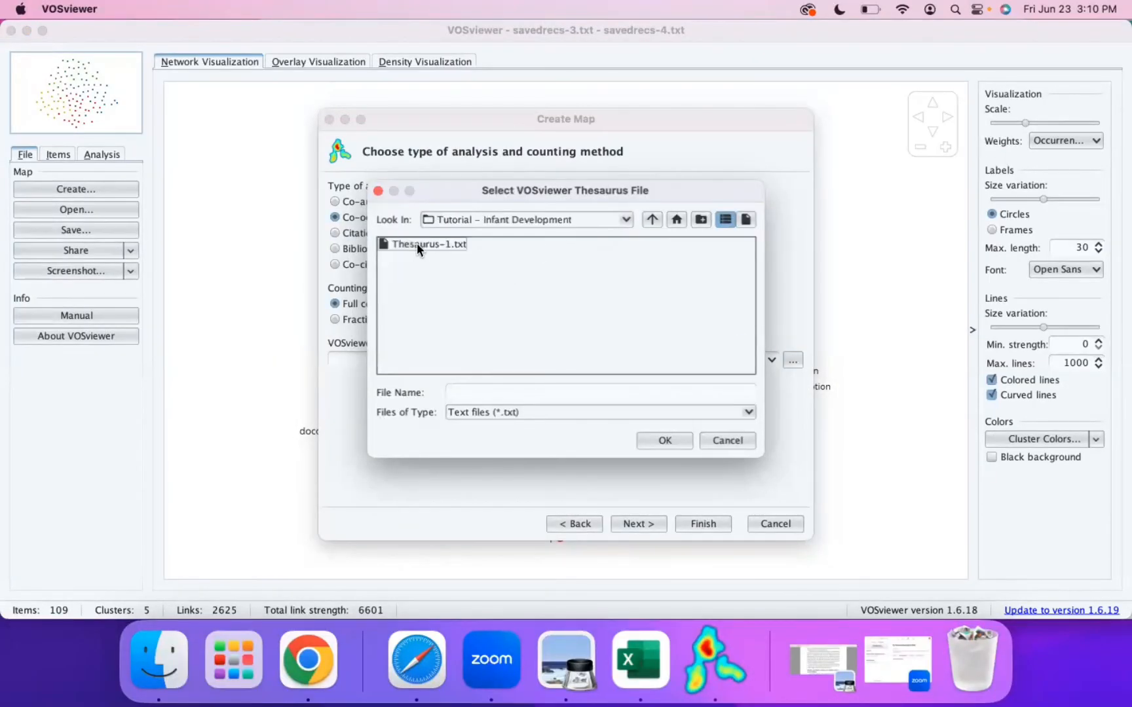
left_click(417, 243)
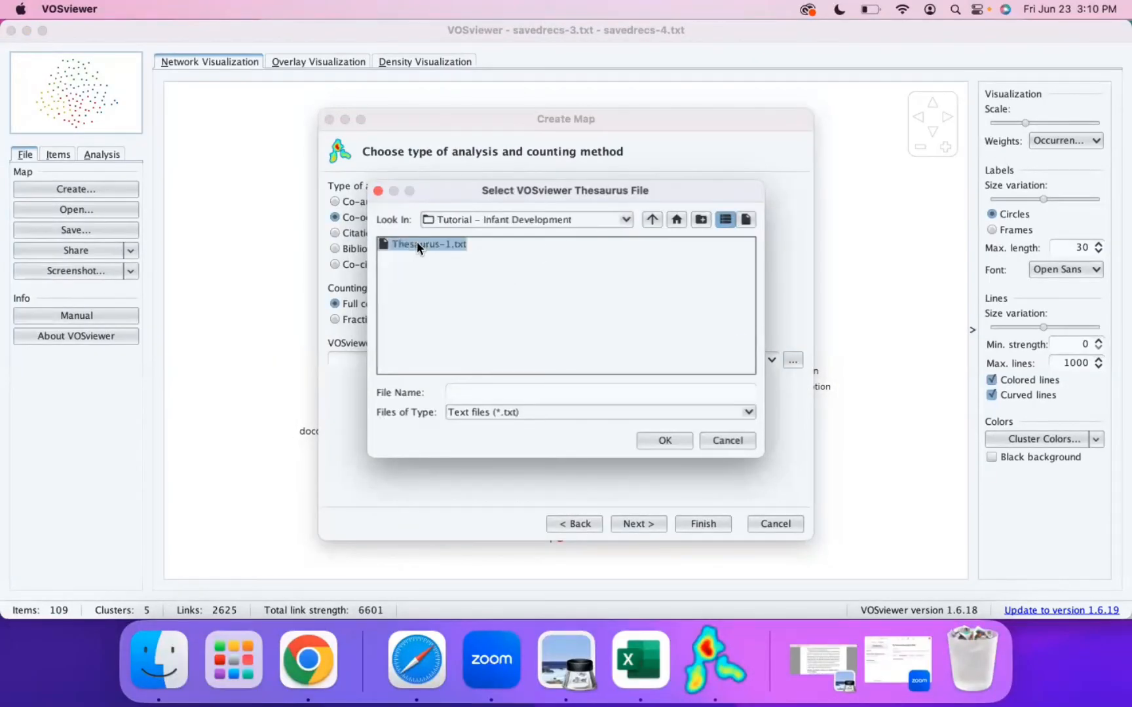
left_click(672, 440)
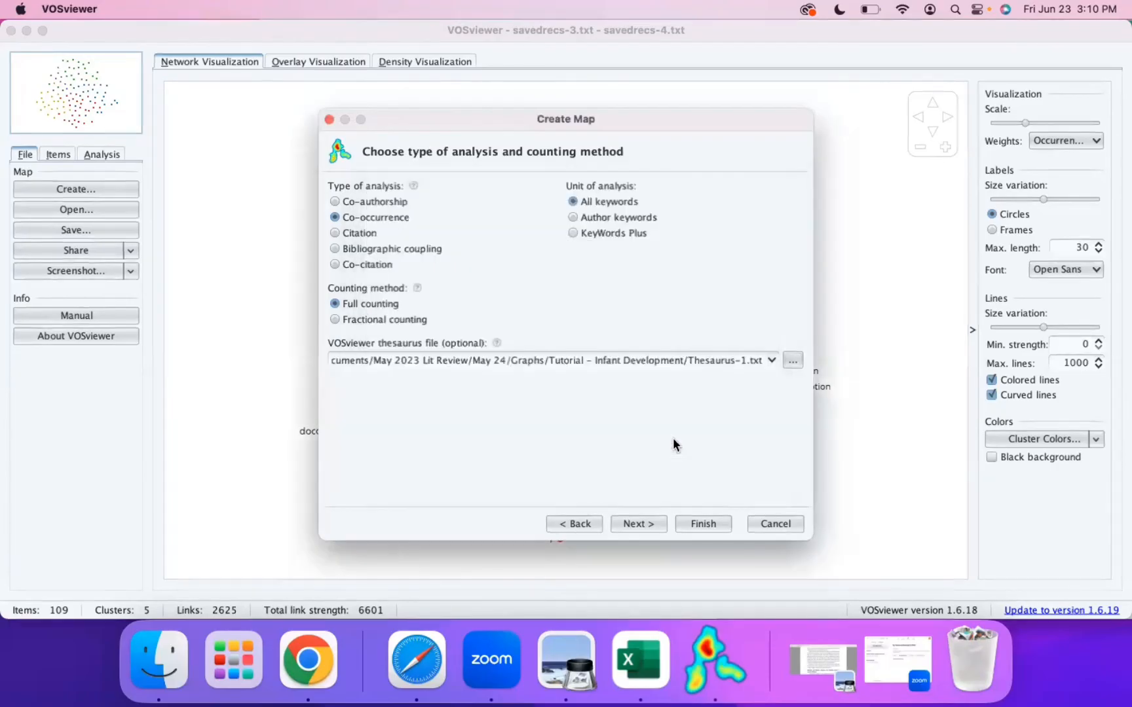
- Set the minimum number of occurrences of a keyword to 10 and generate the co-occurrence map with 107 keywords selected
left_click(640, 522)
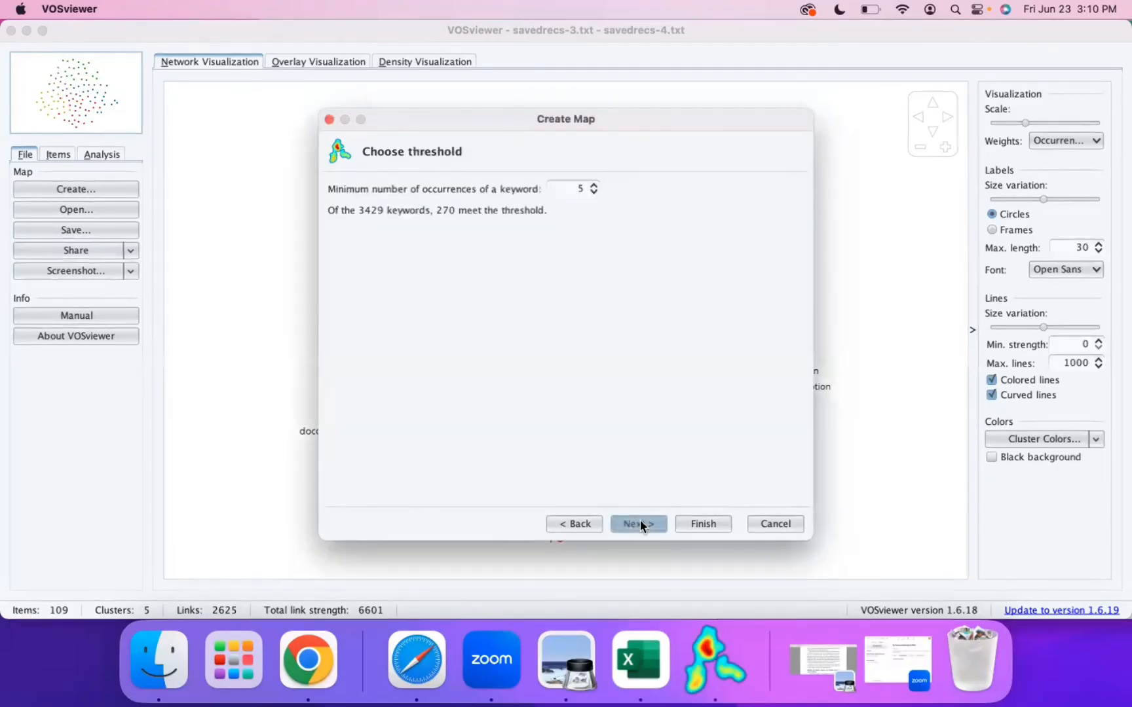
left_click(593, 185)
left_click(592, 185)
left_click(592, 186)
left_click(592, 185)
left_click(592, 186)
left_click(640, 522)
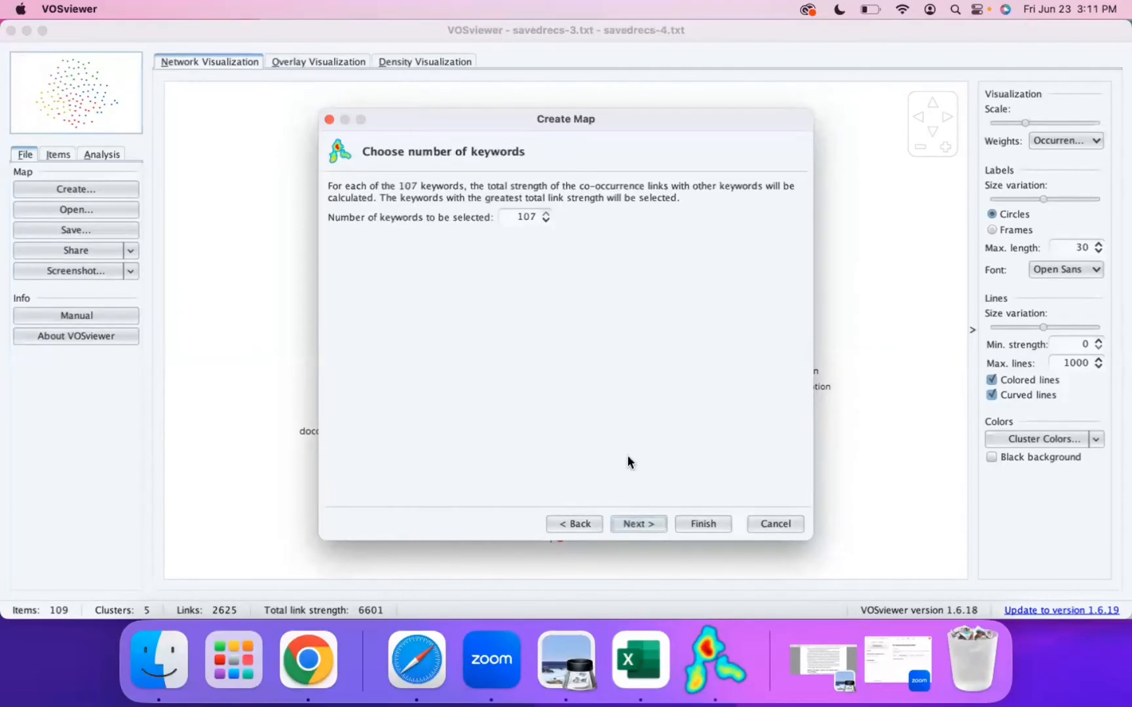
left_click(651, 525)
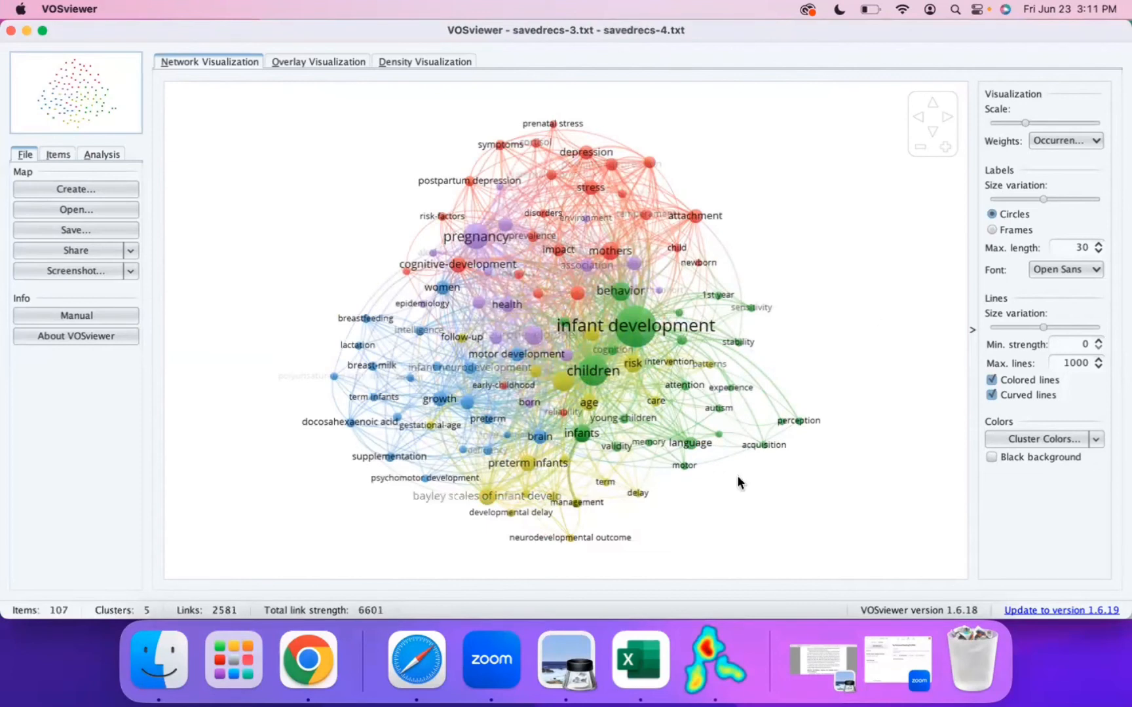
- Examine the keyword map in the overlay visualization and in the density visualization
left_click(302, 62)
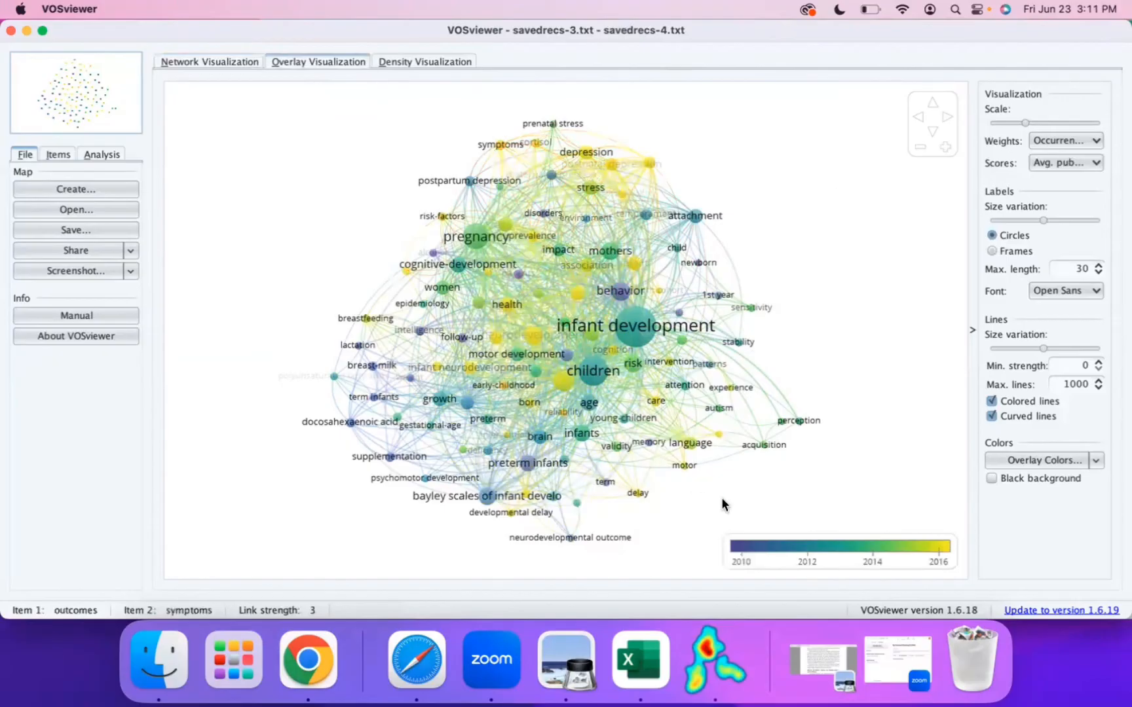
left_click(391, 62)
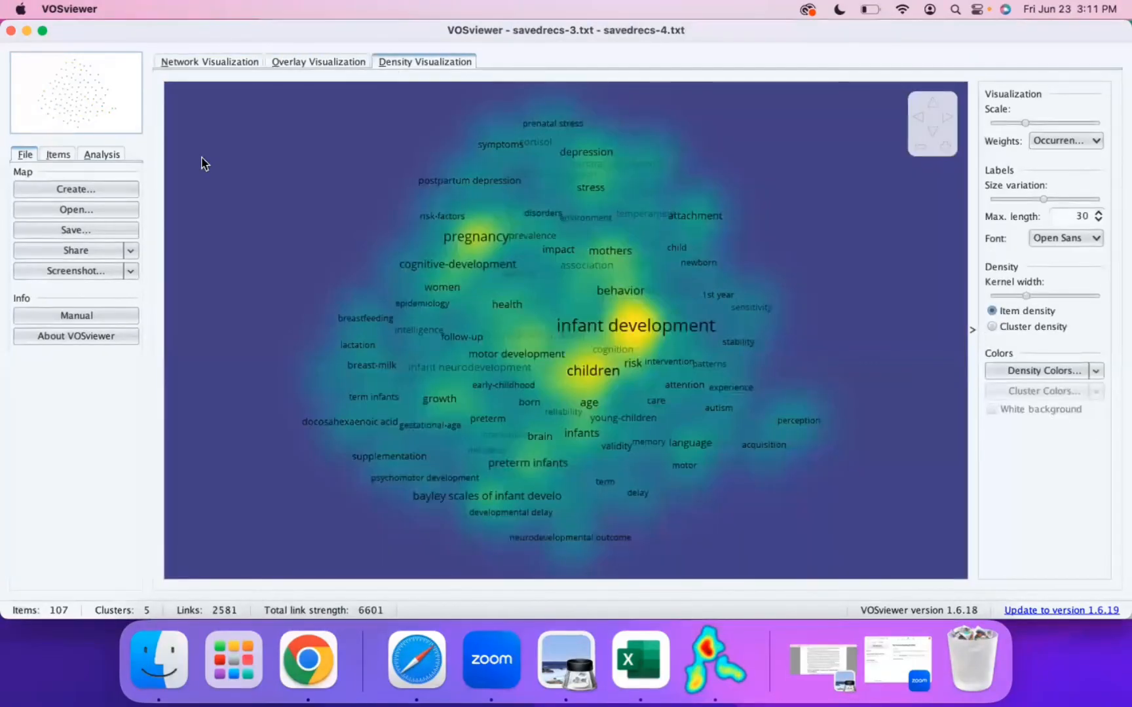
- Start a new map based on text data, reading the data from bibliographic database files
left_click(93, 192)
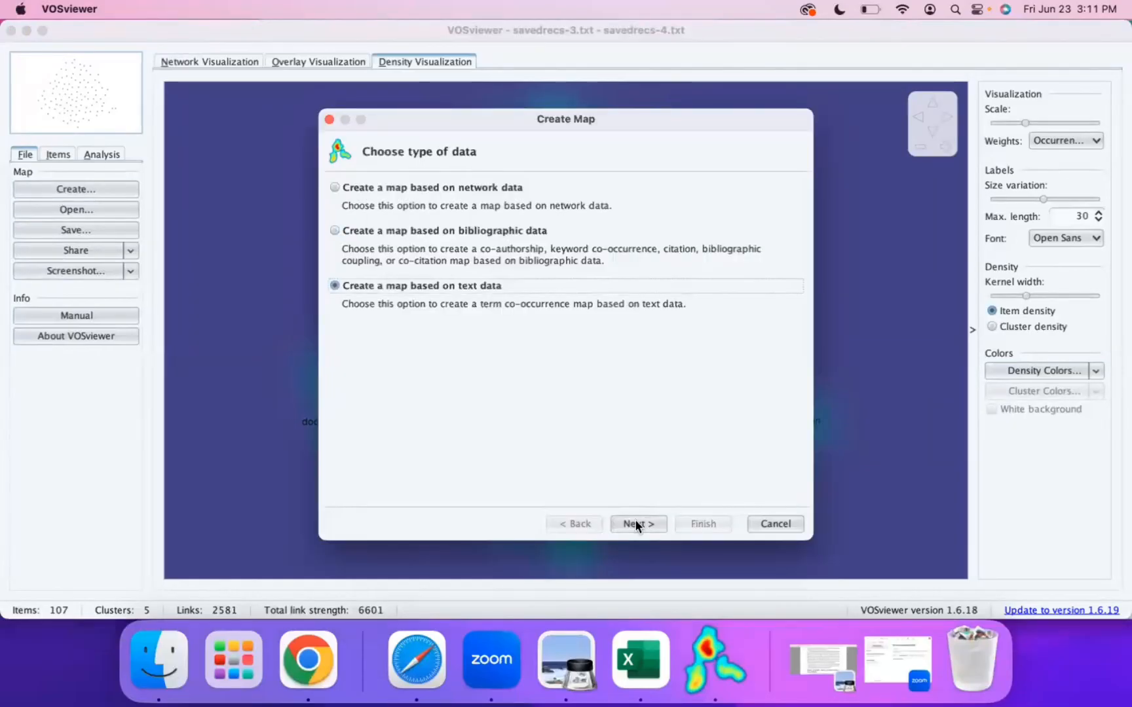
left_click(636, 523)
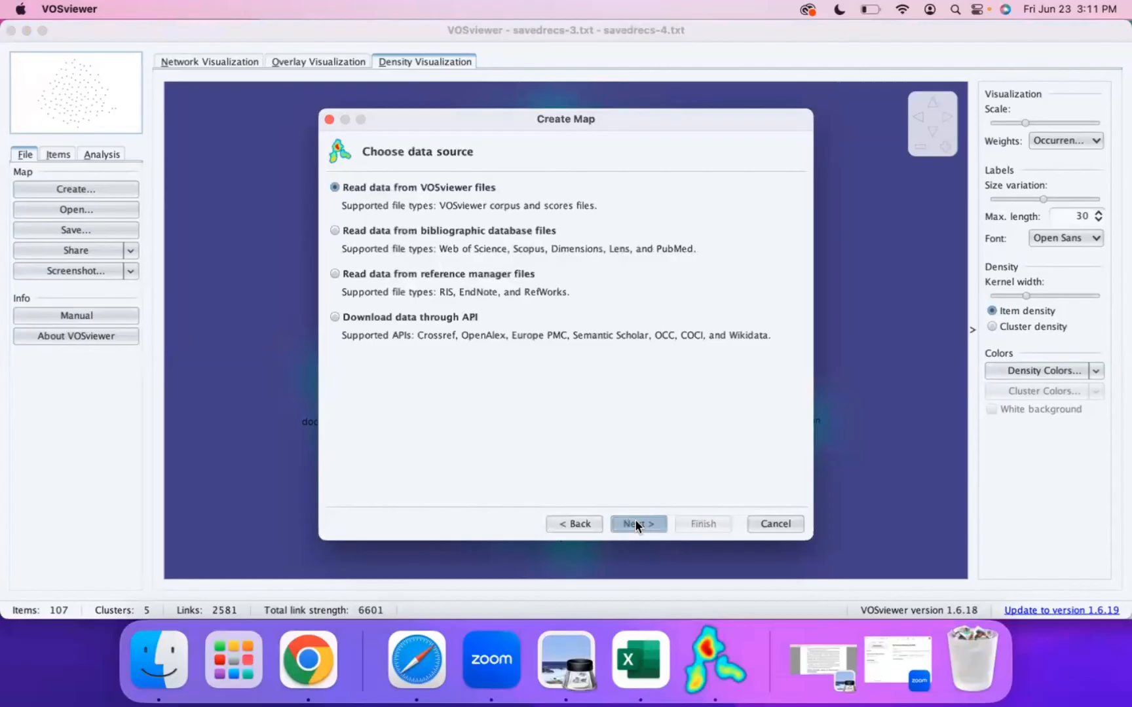
left_click(496, 230)
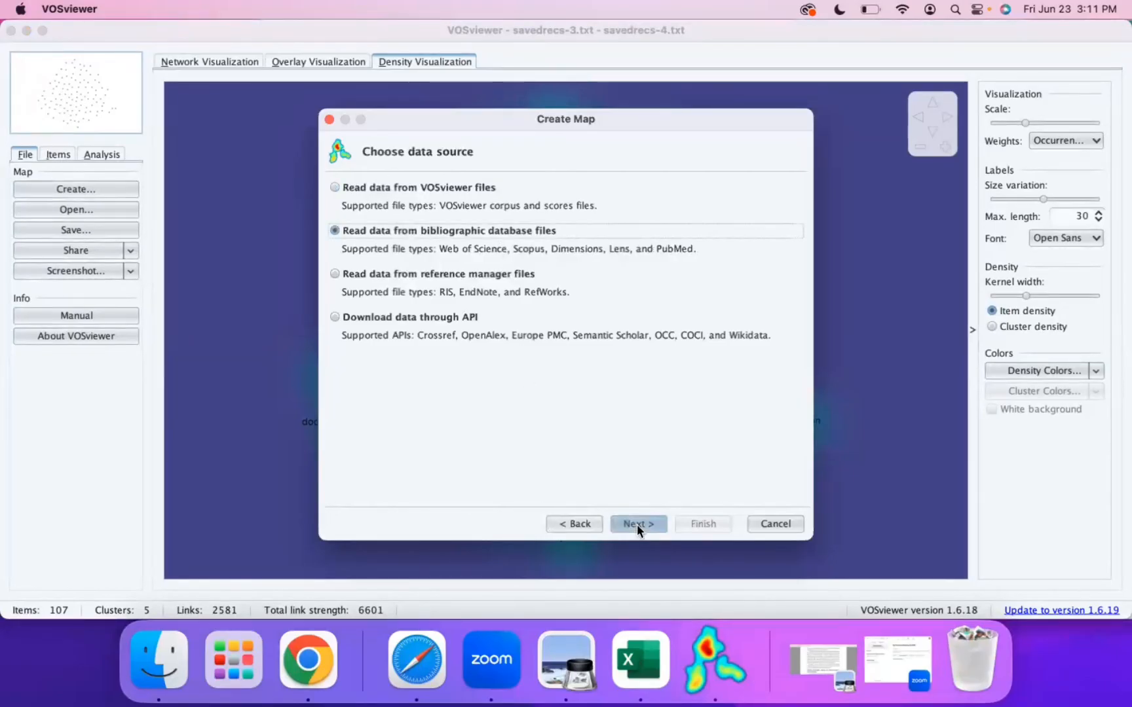
left_click(636, 524)
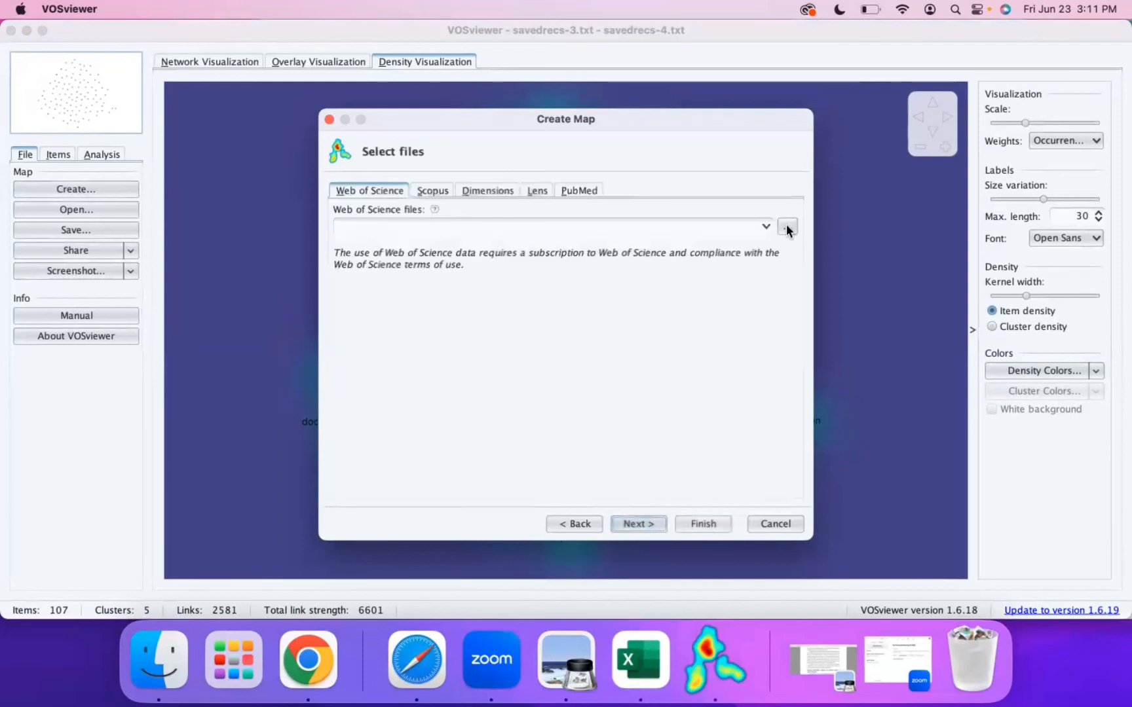
- Load savedrecs-3.txt and savedrecs-4.txt from the Downloads folder as the Web of Science files
left_click(786, 227)
left_click(544, 219)
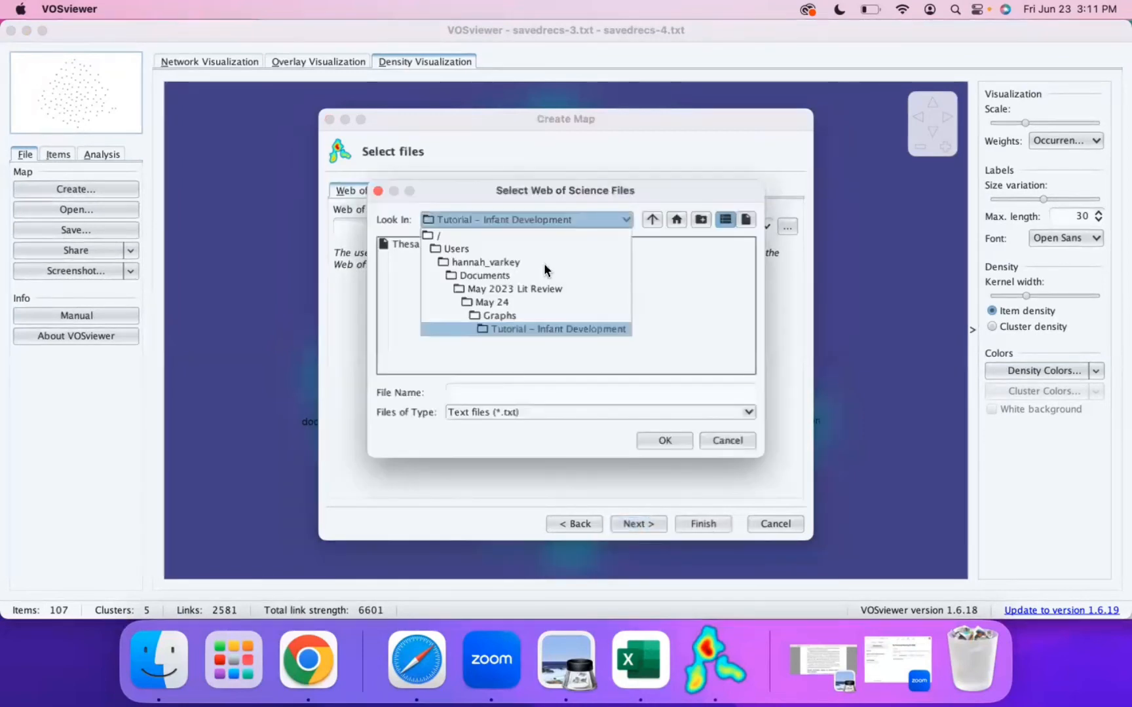
left_click(544, 262)
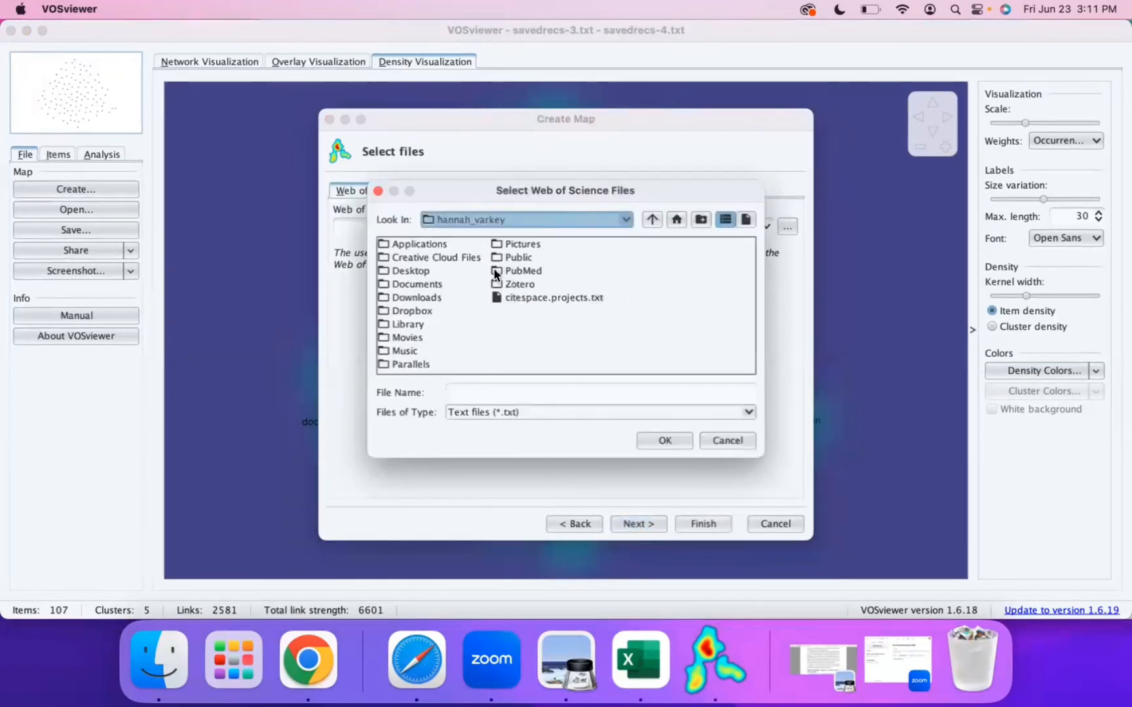
double_click(419, 298)
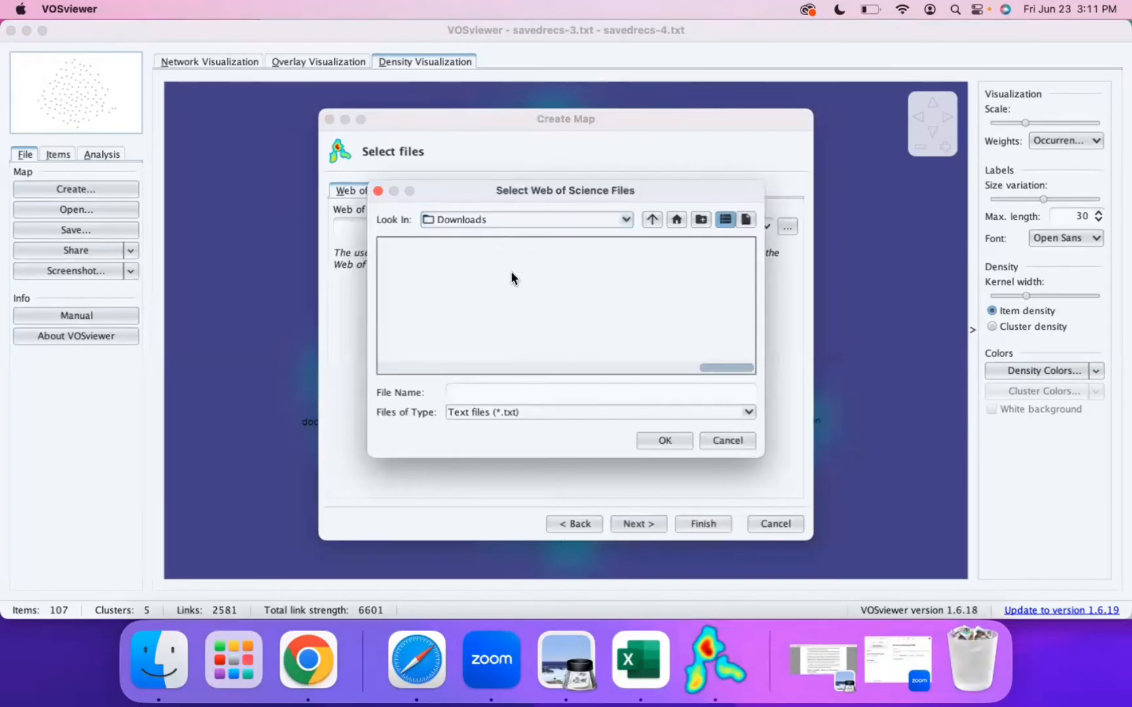
left_click(447, 260)
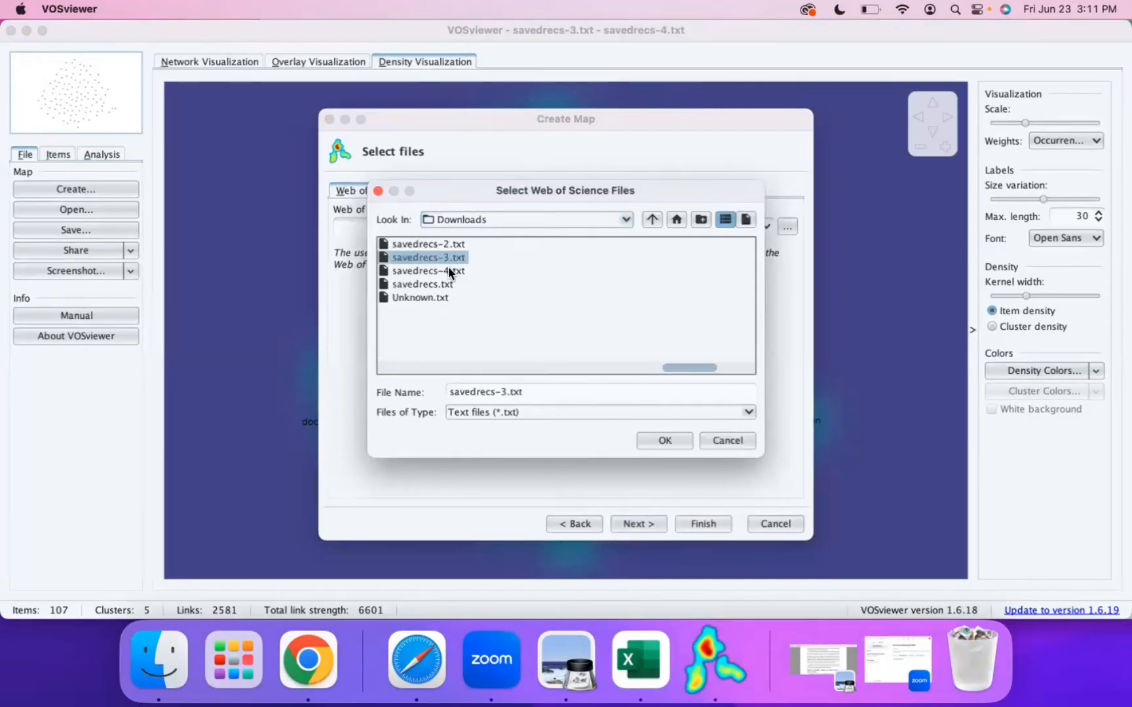
left_click(448, 269, "shift")
left_click(658, 442)
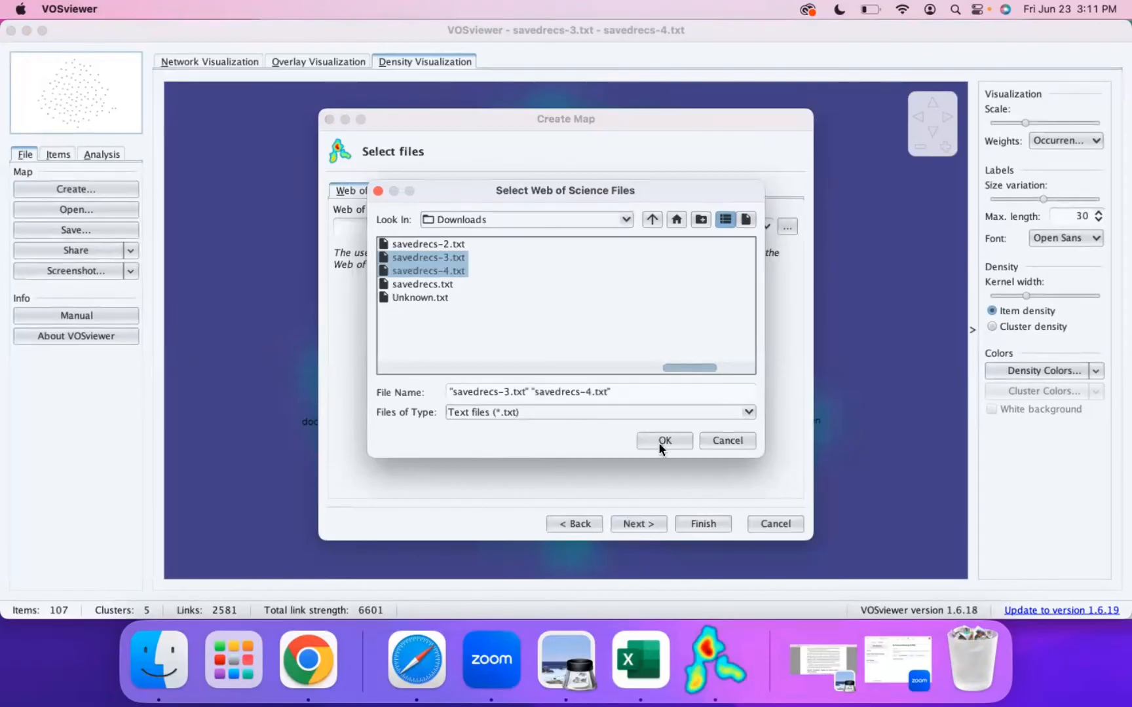
left_click(647, 524)
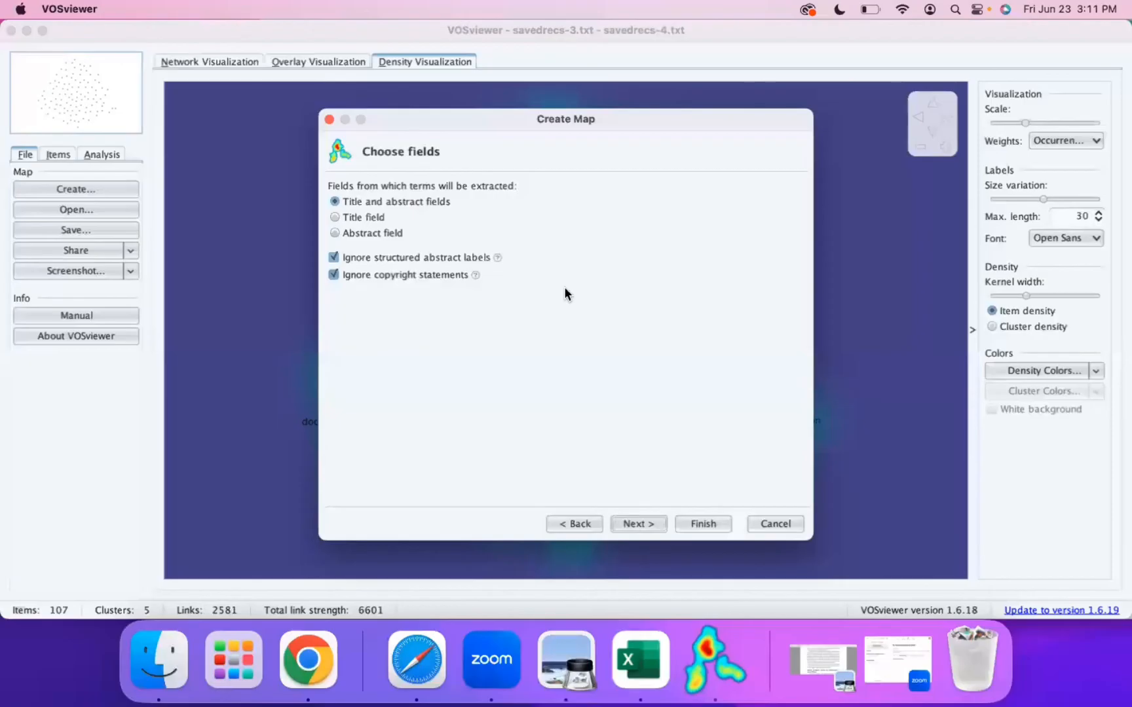
- Extract terms from the title and abstract fields, with ignoring of structured abstract labels turned off and copyright statements still ignored
left_click(452, 258)
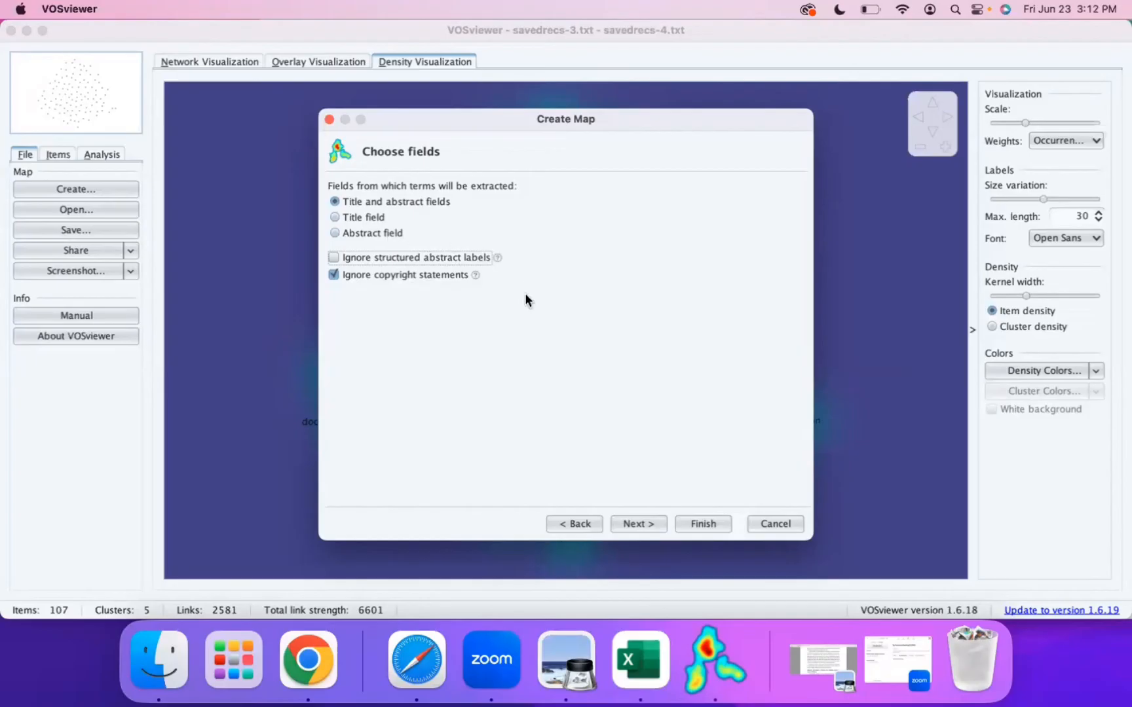
left_click(641, 522)
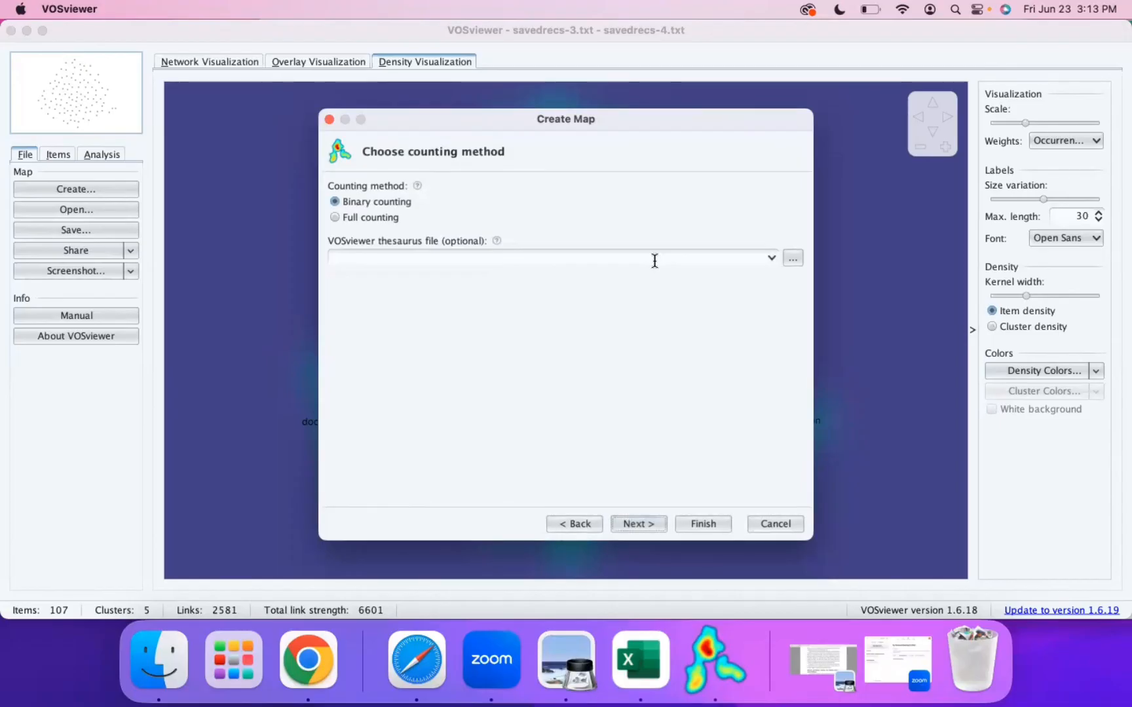
- Load Thesaurus-1.txt from "Tutorial - Infant Development" as the thesaurus file and set the counting method to full counting
left_click(791, 259)
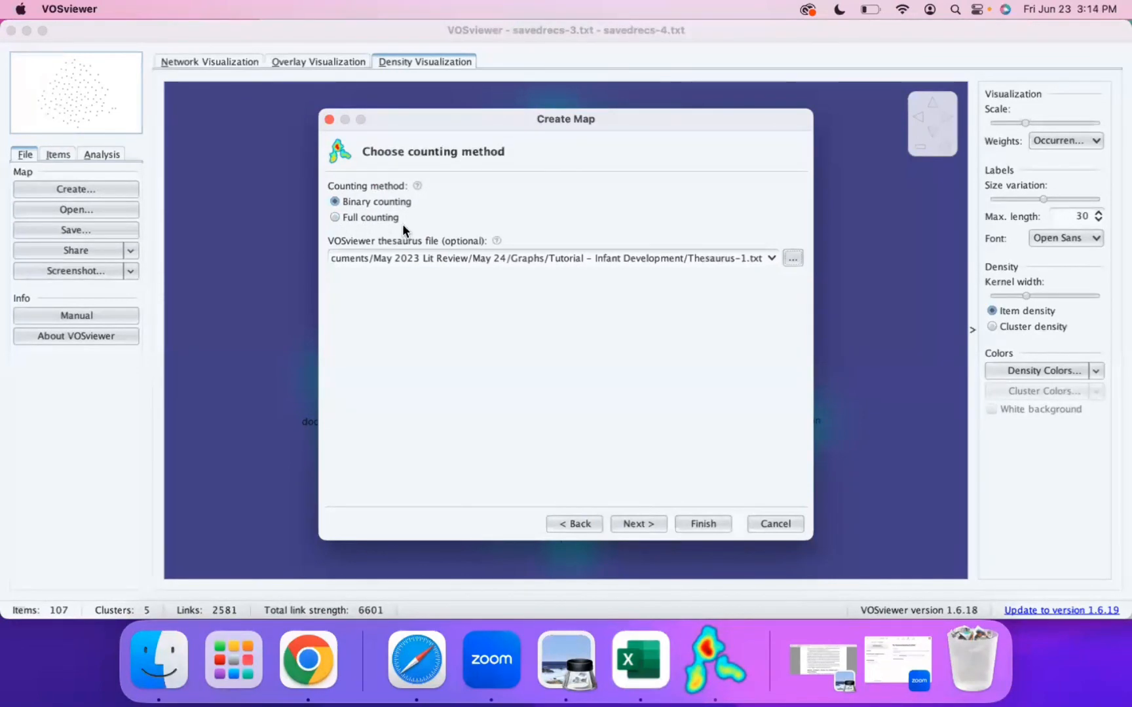
left_click(336, 218)
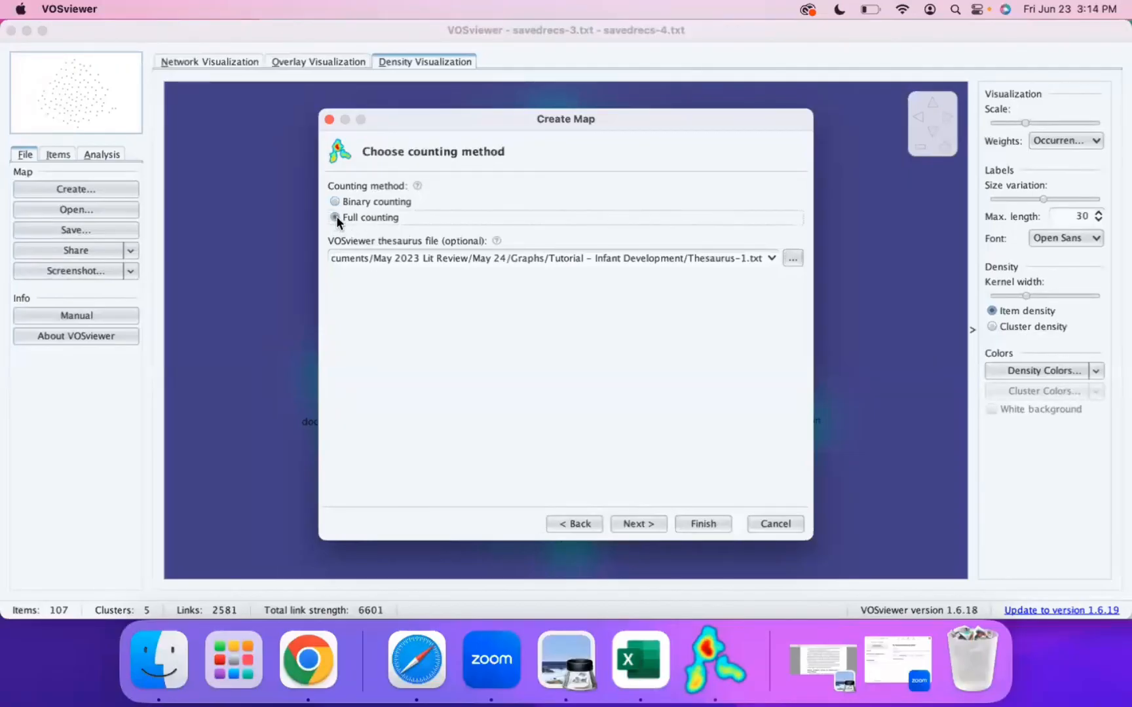
left_click(639, 523)
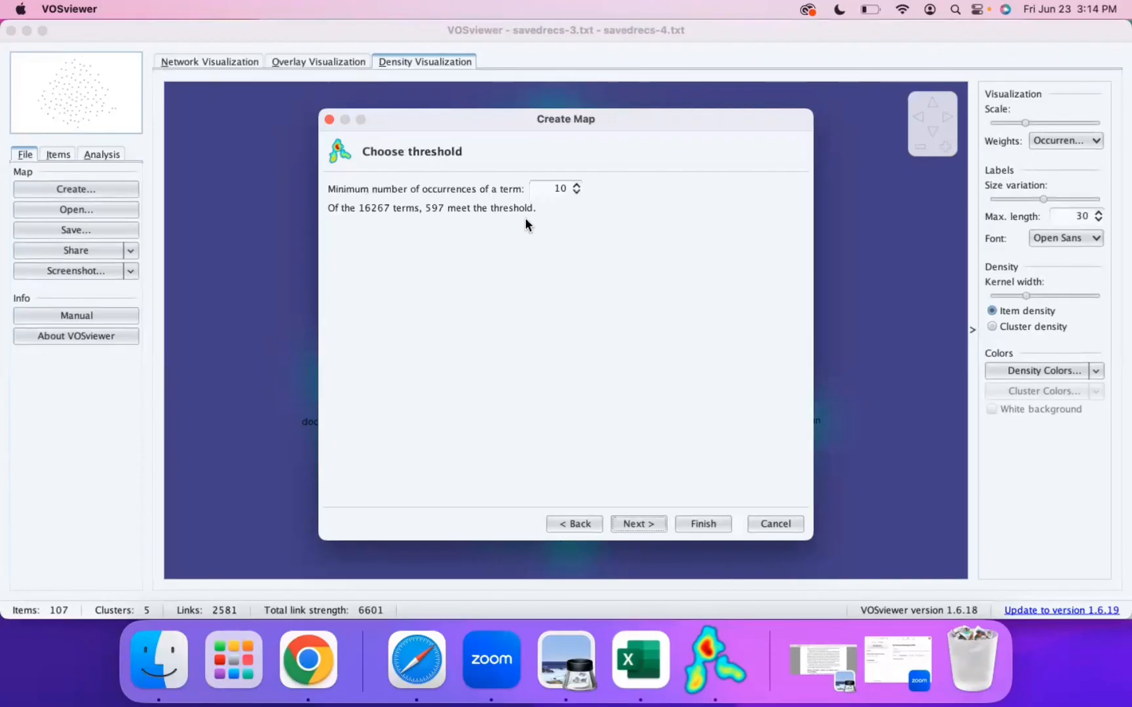
- Raise the minimum number of occurrences of a term until 171 terms meet the threshold
left_click(575, 185)
left_click(575, 185)
left_click(575, 184)
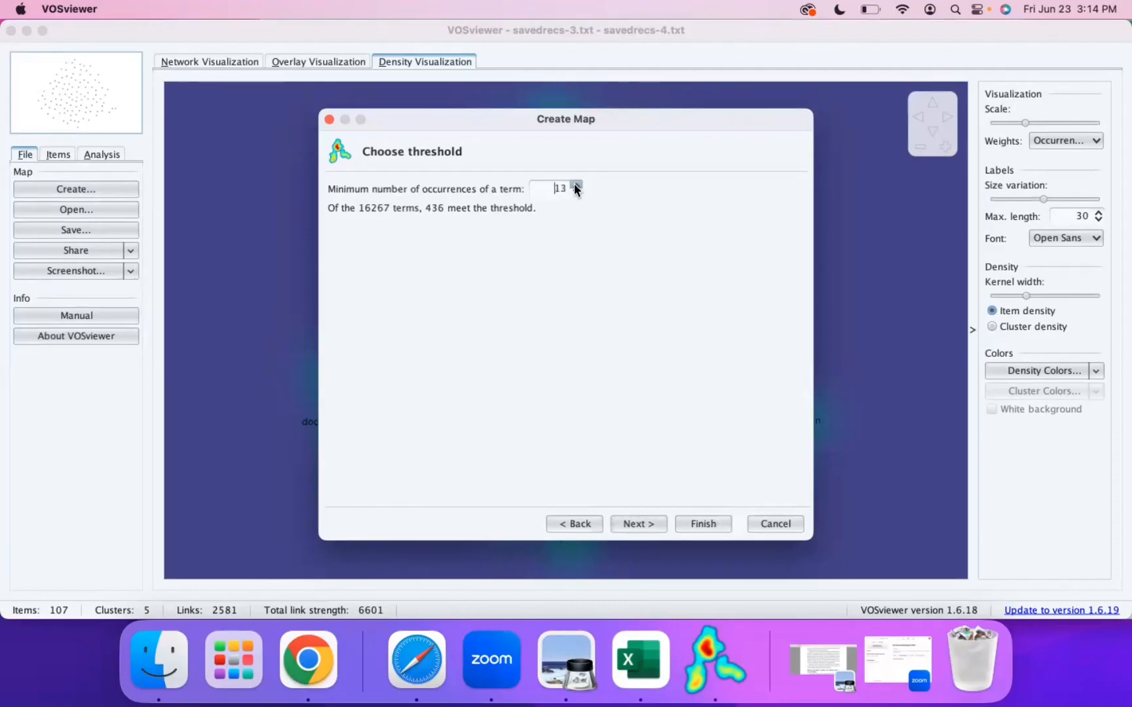
left_click(575, 185)
left_click(576, 186)
left_click(575, 186)
left_click(575, 186)
left_click(575, 185)
left_click(575, 186)
left_click(575, 186)
left_click(575, 186)
left_click(575, 185)
left_click(575, 185)
left_click(575, 185)
left_click(575, 185)
left_click(575, 185)
left_click(575, 186)
left_click(575, 185)
left_click(575, 185)
left_click(646, 525)
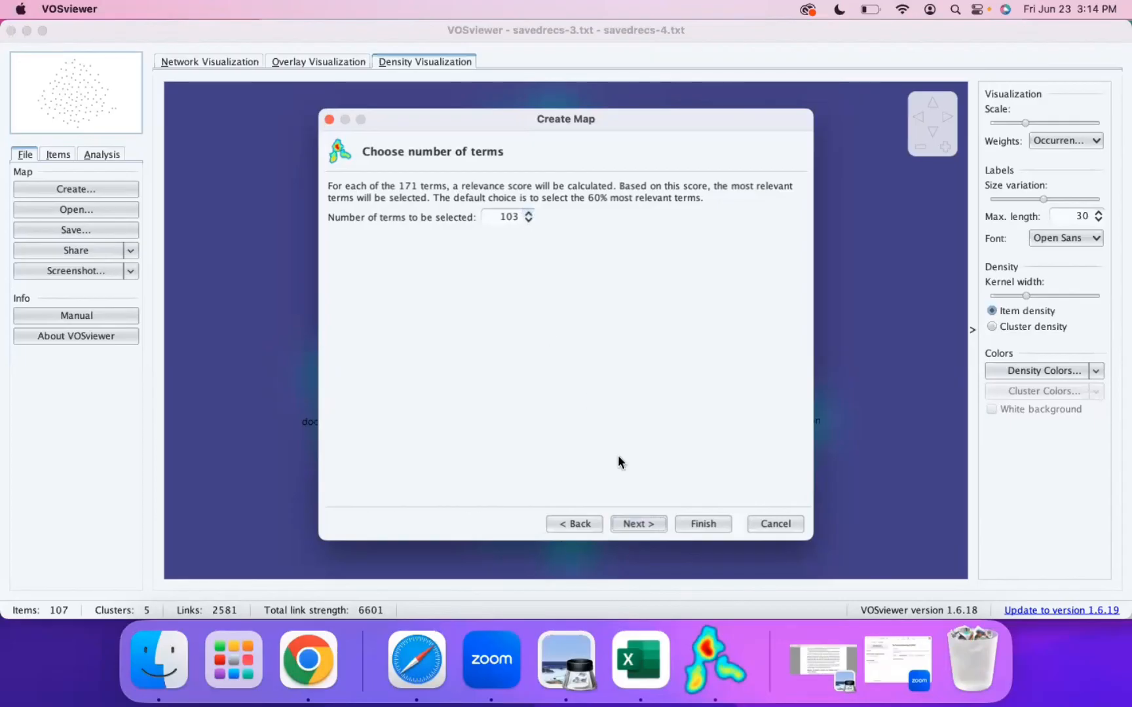
- Accept 103 terms for selection, review the selected terms list, and generate the term co-occurrence map
left_click(637, 522)
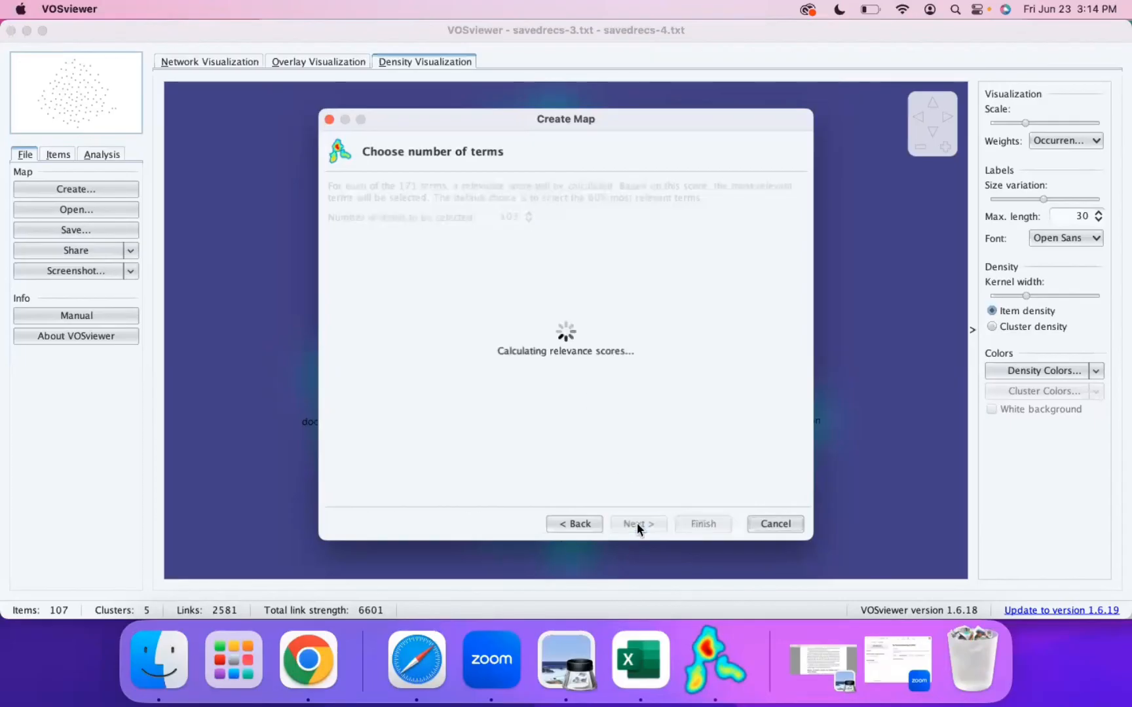
scroll(619, 360, "down", 15)
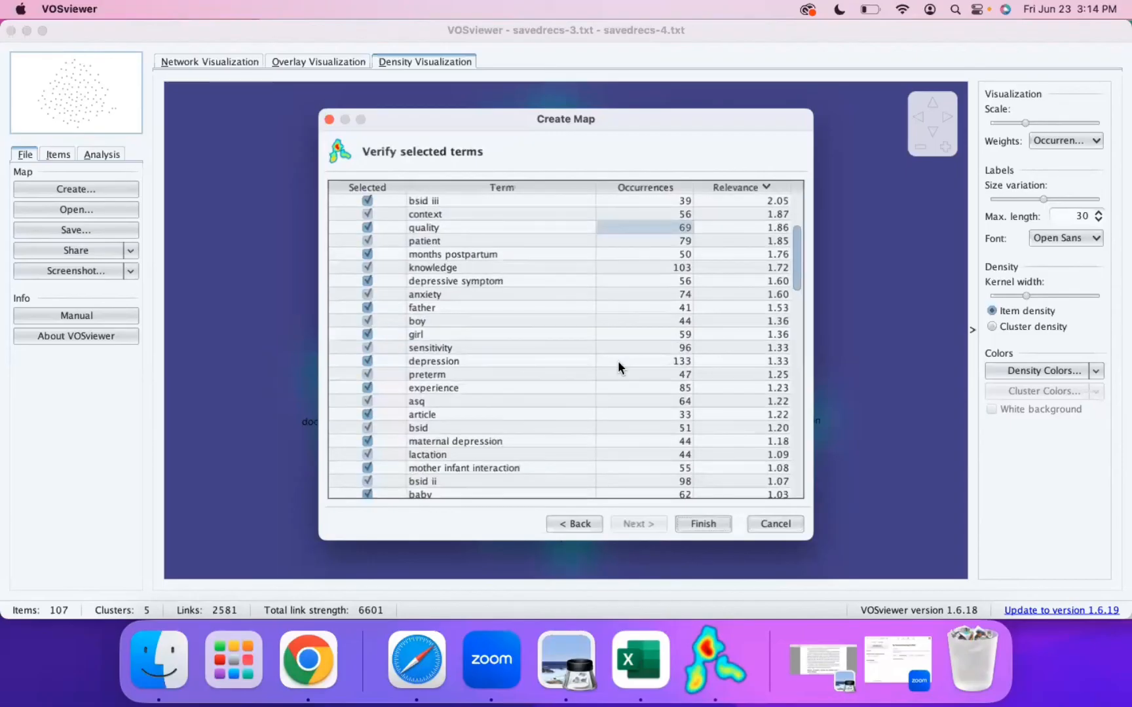
scroll(618, 361, "down", 10)
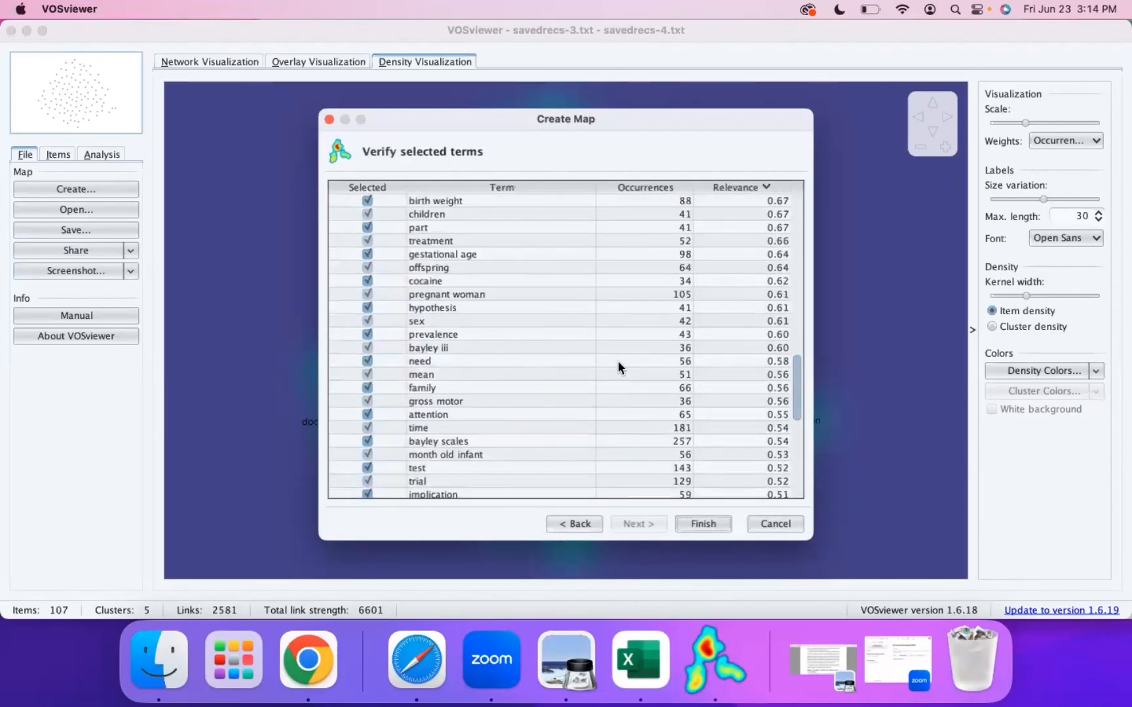
scroll(619, 360, "up", 20)
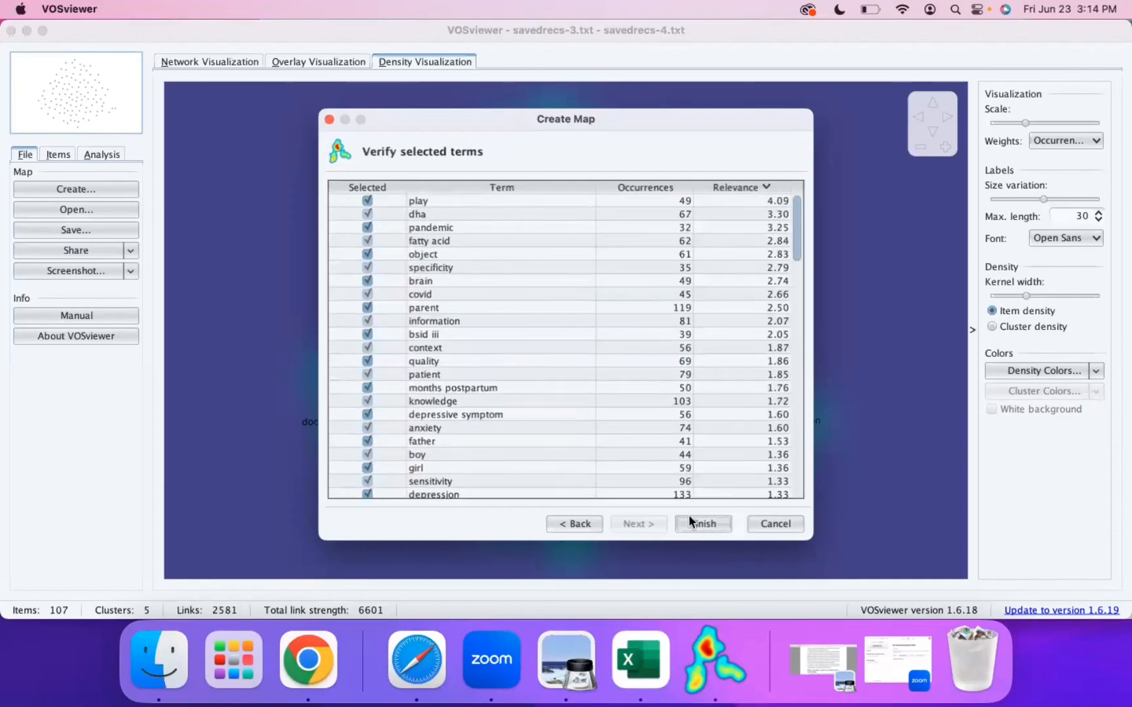
left_click(689, 523)
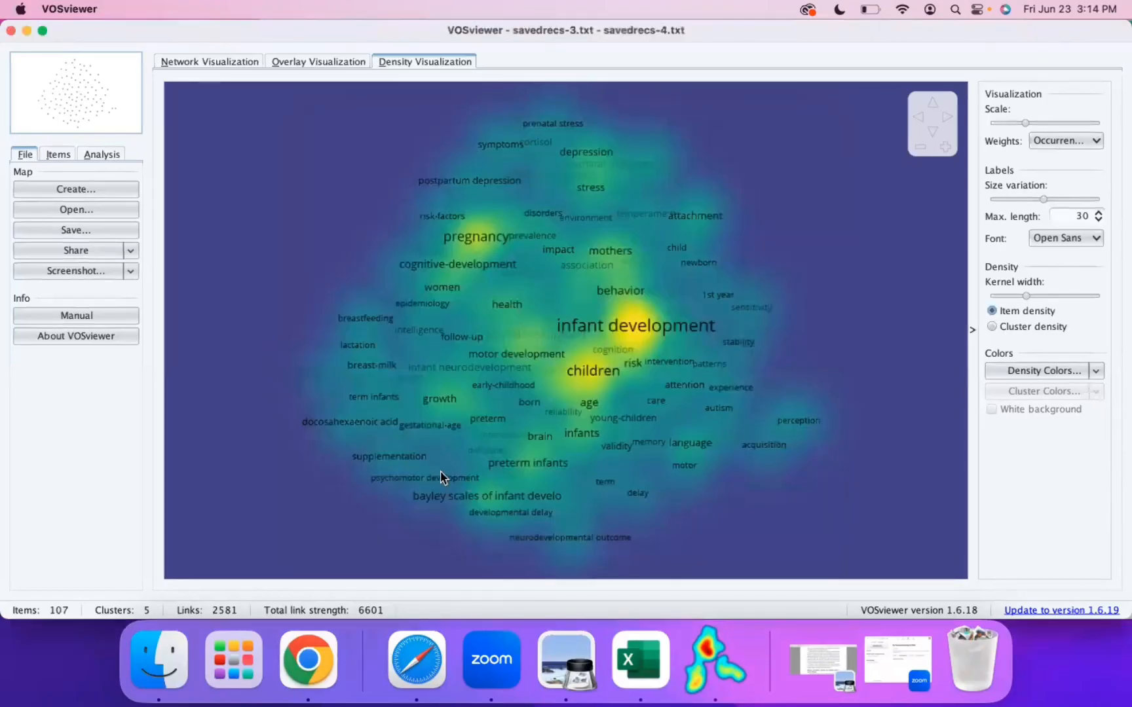
- Examine the new term map in the network visualization and read through its items grouped by cluster
left_click(218, 64)
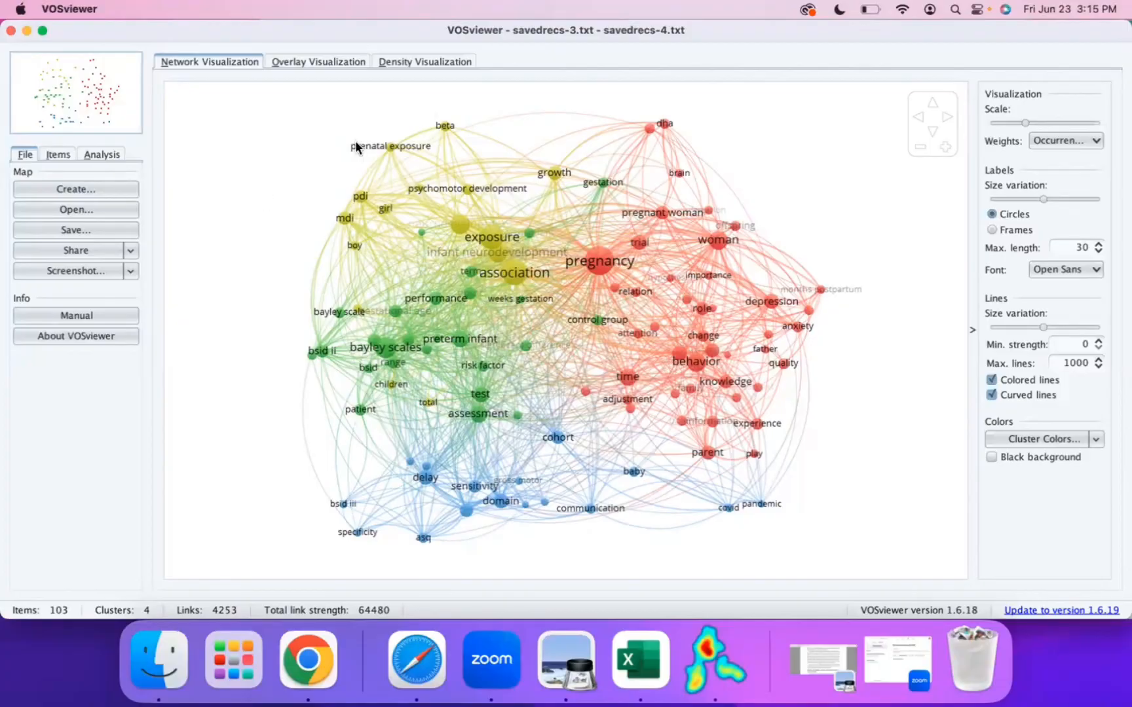
left_click(58, 155)
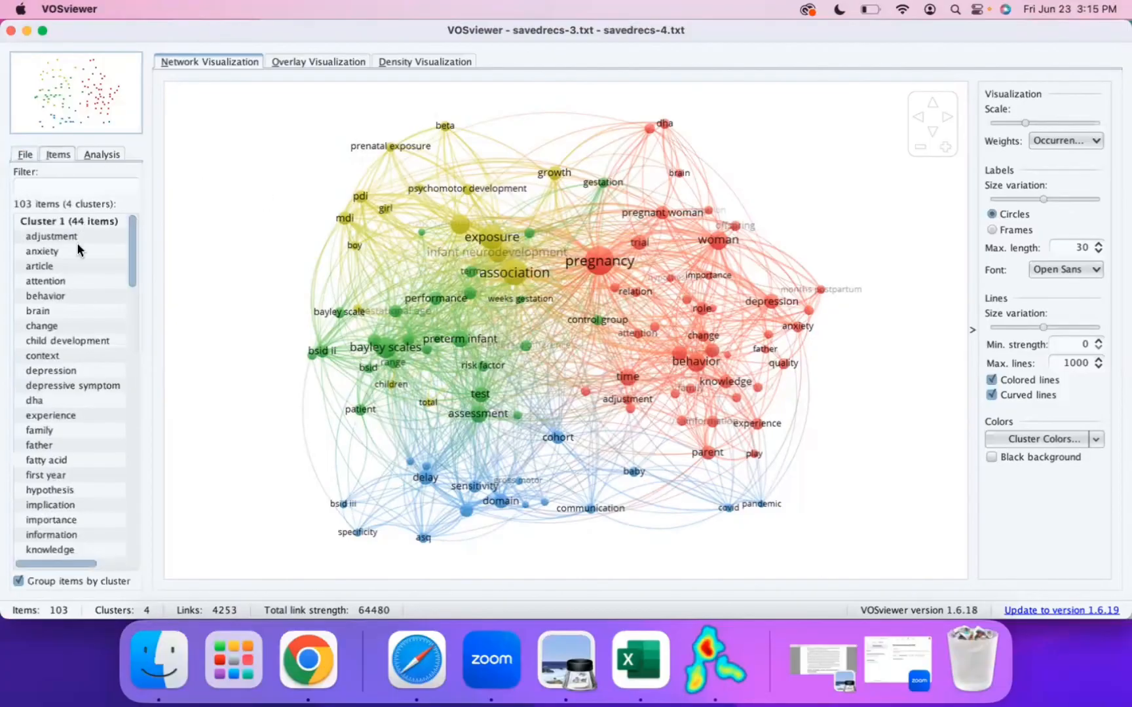
scroll(77, 355, "down", 5)
scroll(77, 355, "down", 10)
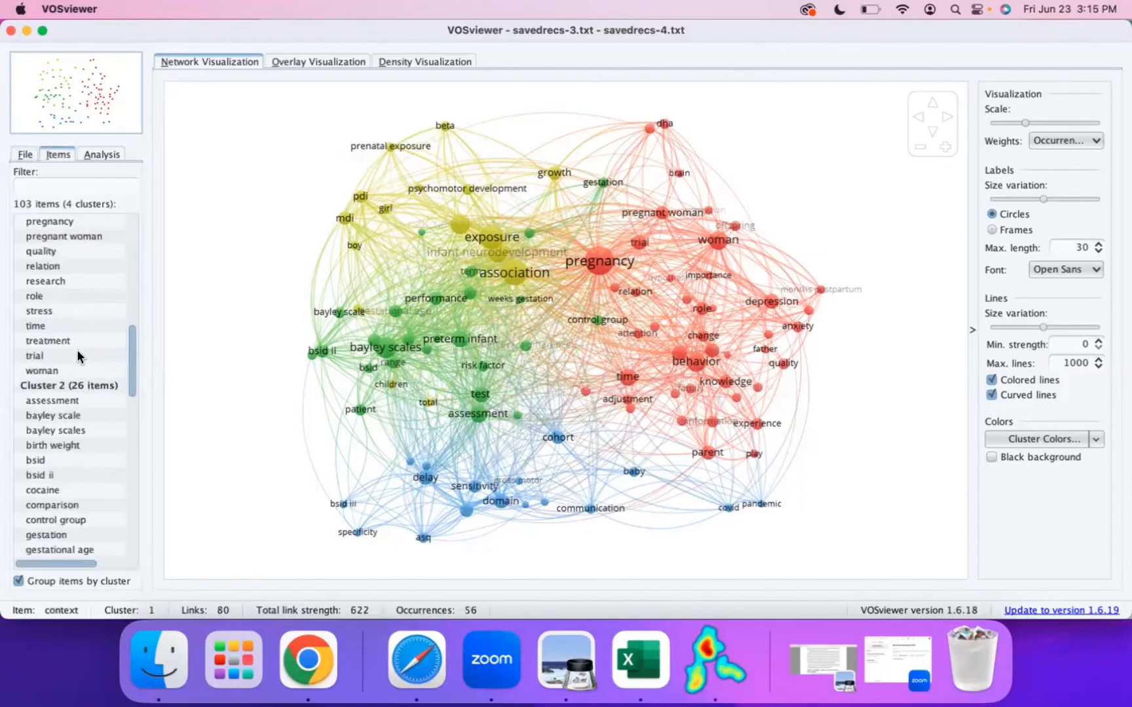
scroll(77, 356, "down", 6)
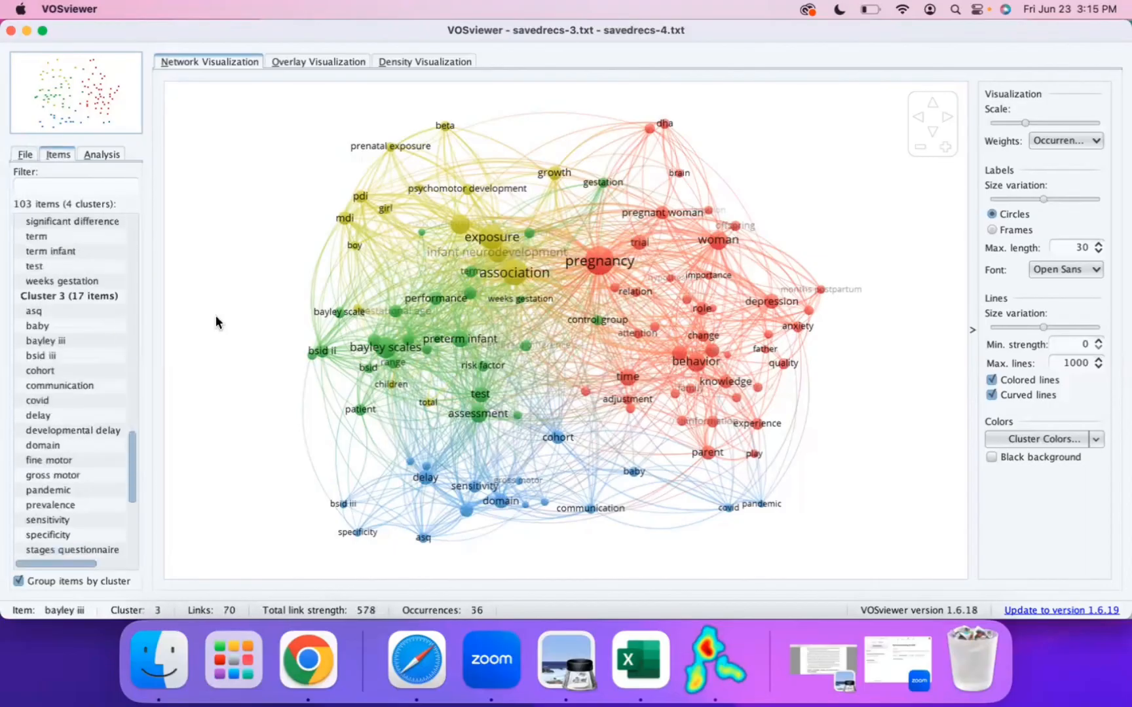
scroll(92, 464, "down", 5)
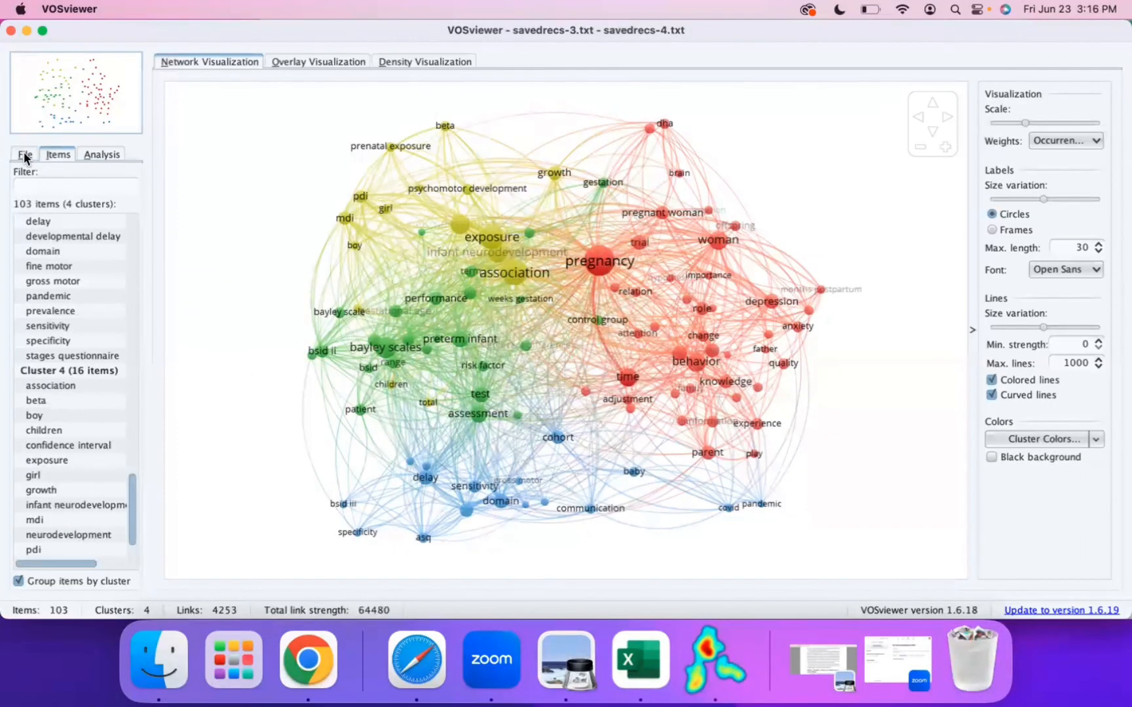
left_click(25, 155)
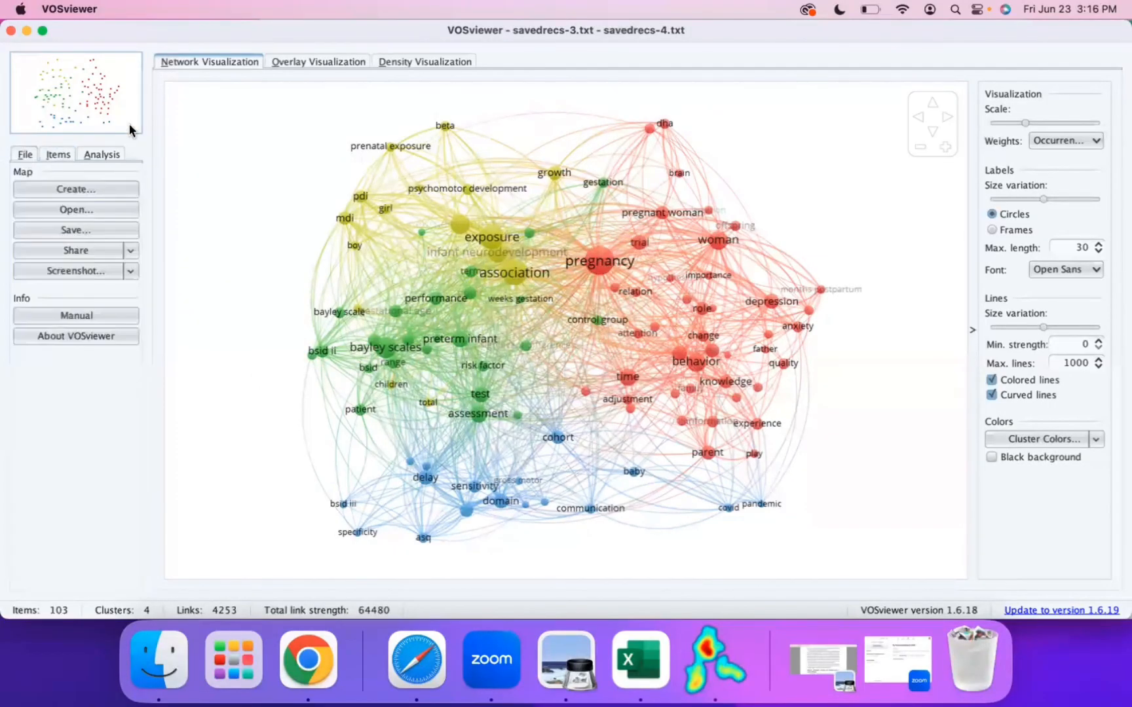
- Try to save the map as a VOSviewer JSON file without giving a file name
left_click(91, 230)
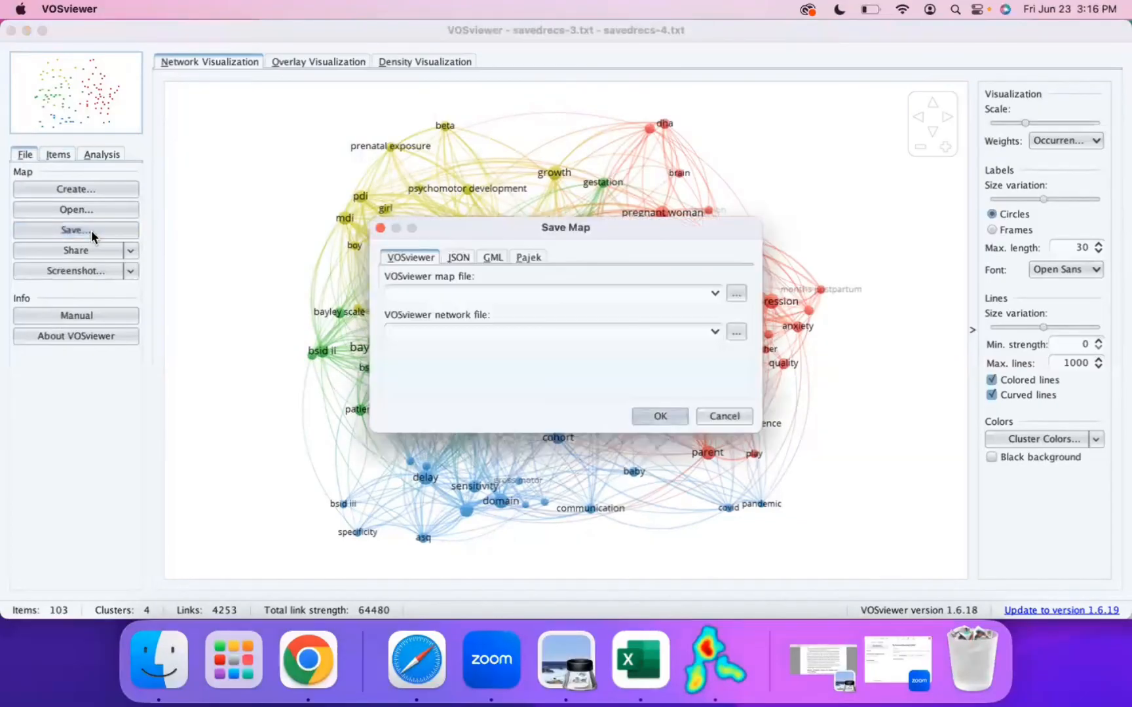
left_click(461, 258)
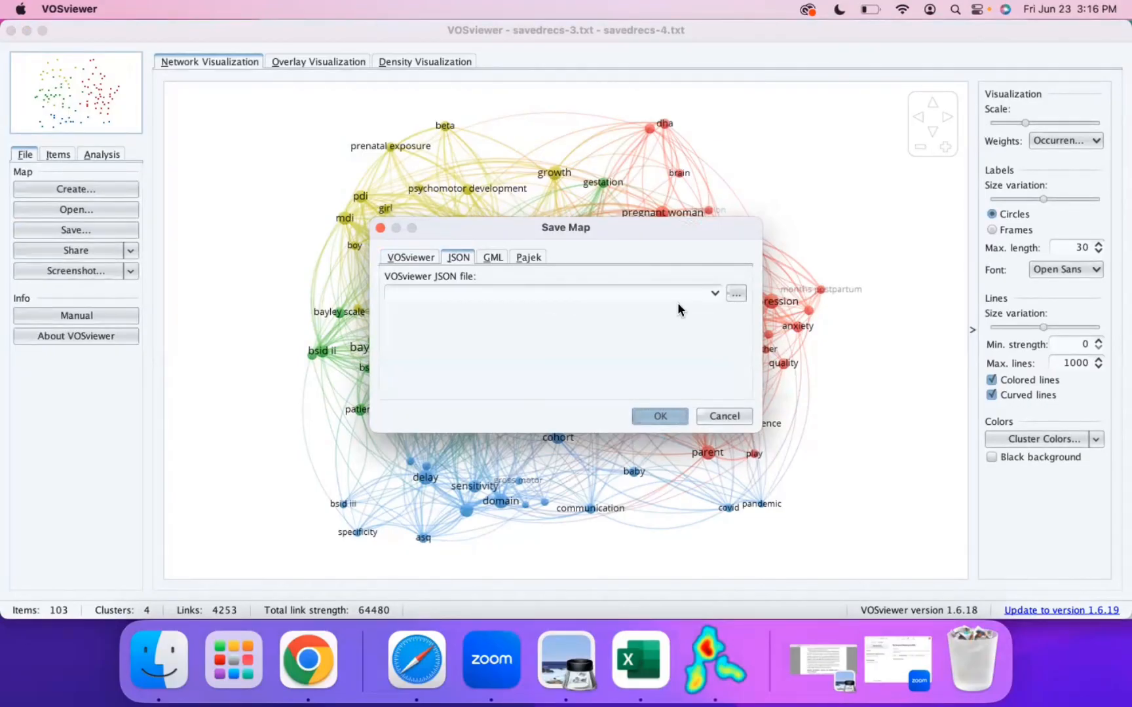
left_click(653, 414)
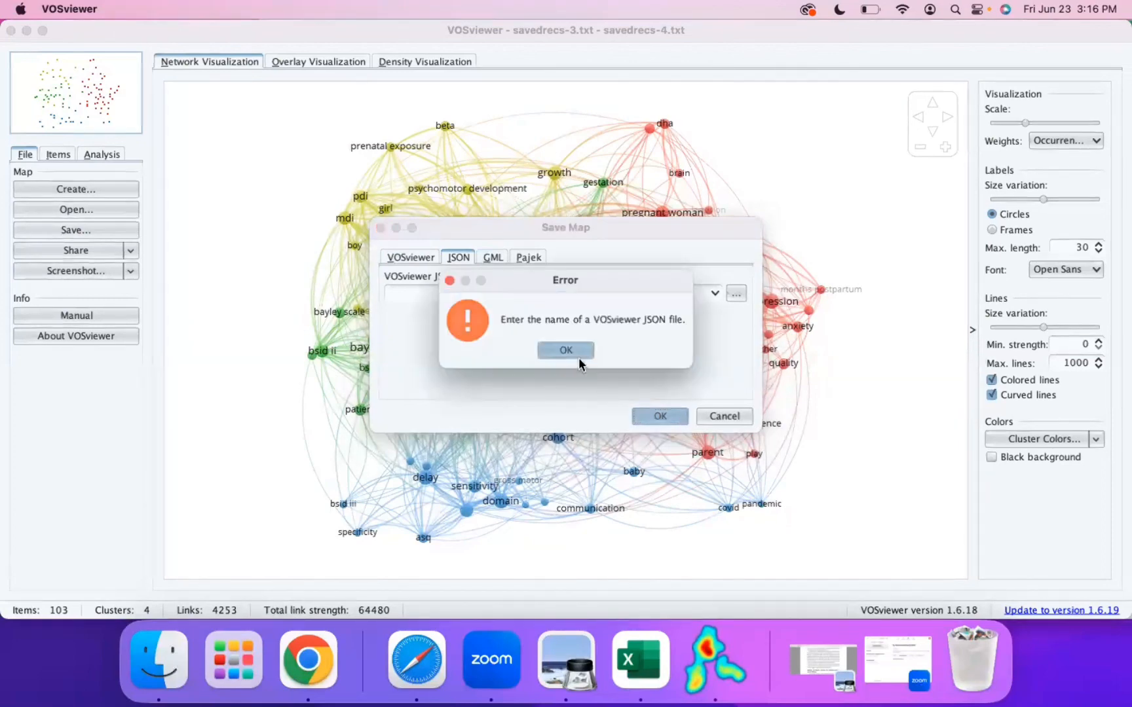
key("Return")
left_click(725, 418)
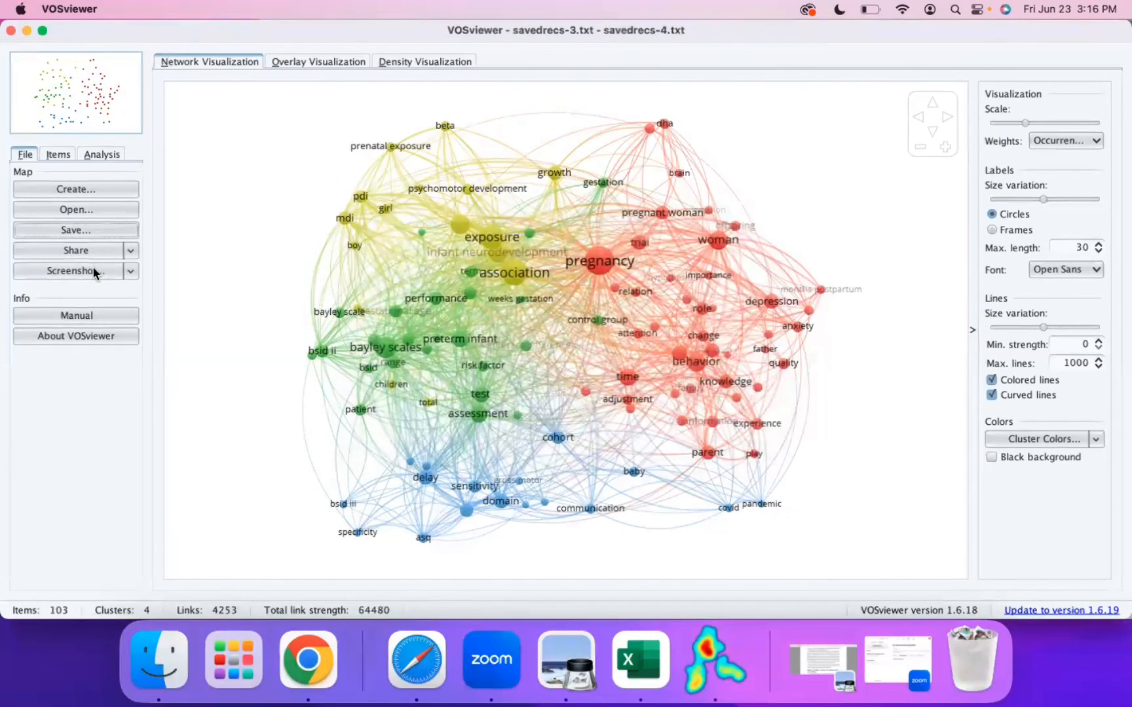
- Review the map screenshot options, including the available scaling percentages, and leave them unchanged
left_click(117, 275)
left_click(131, 275)
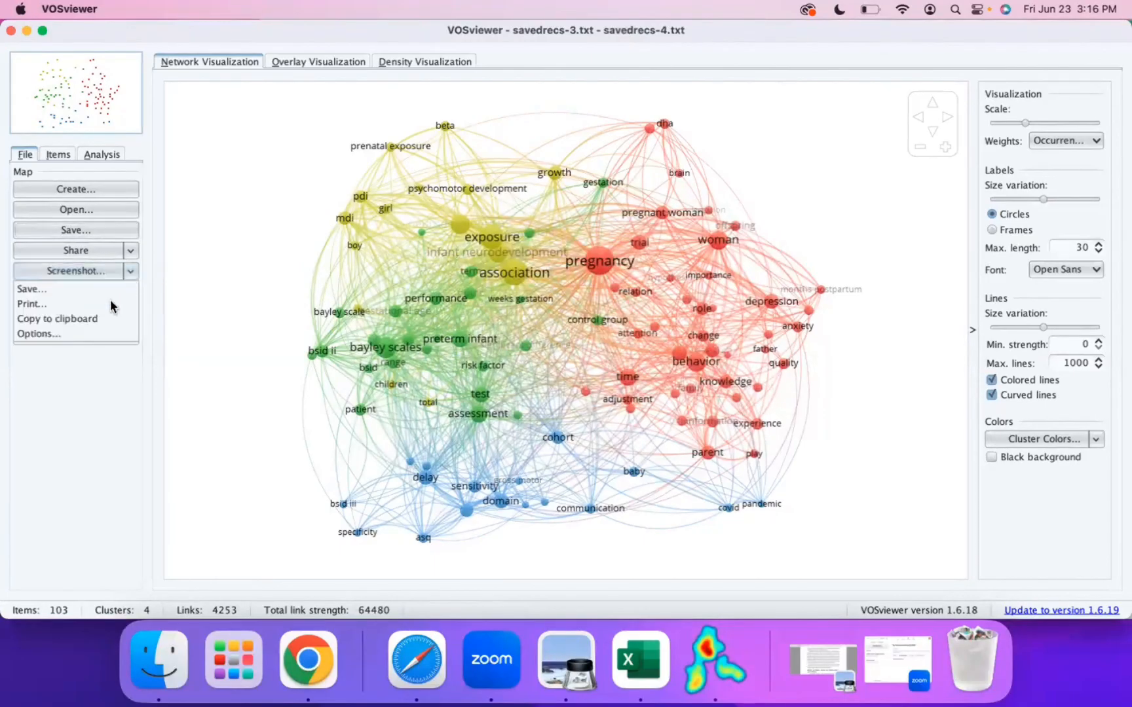
left_click(42, 334)
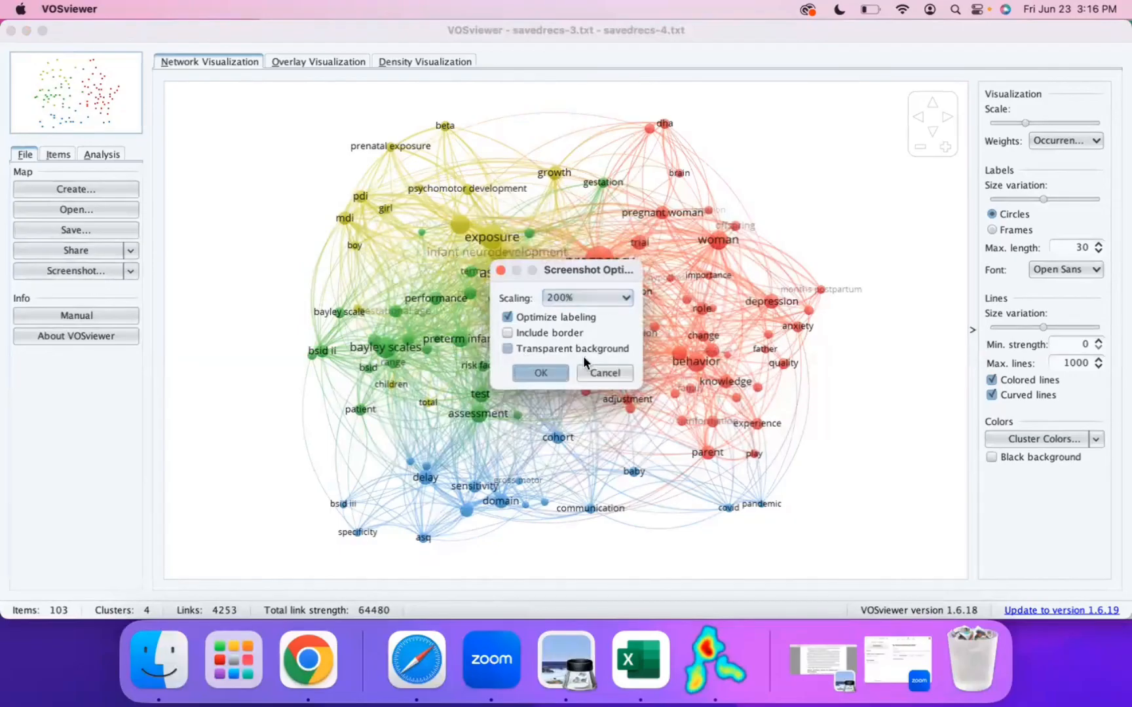
left_click(569, 297)
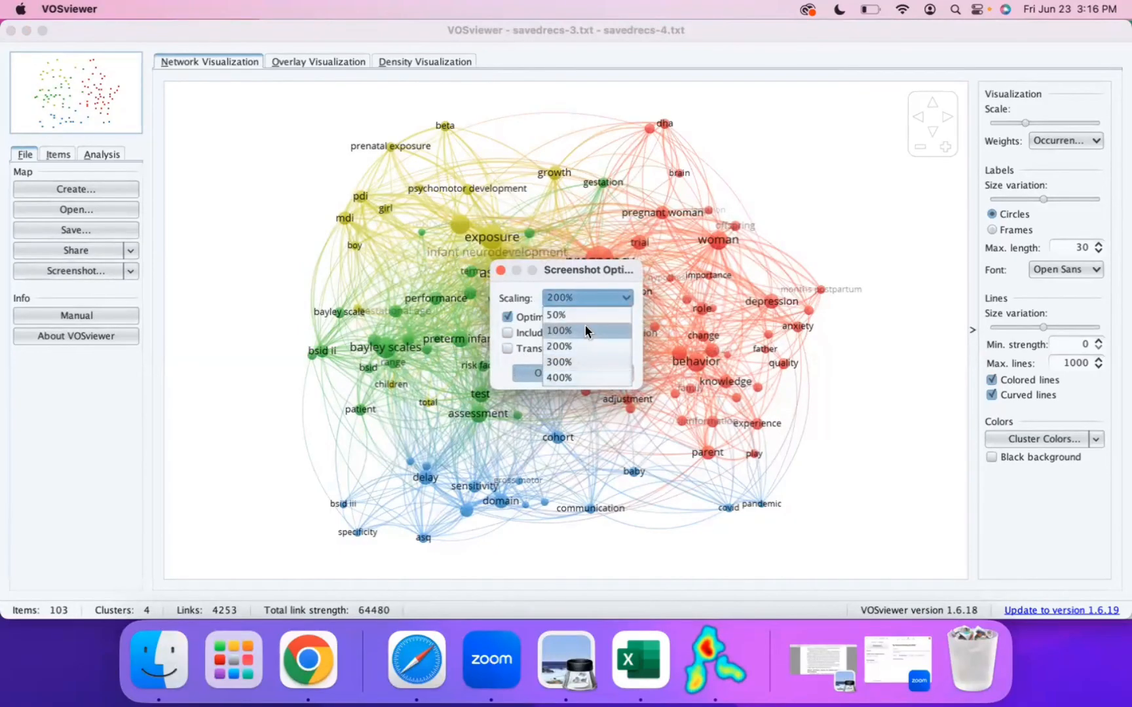
left_click(526, 297)
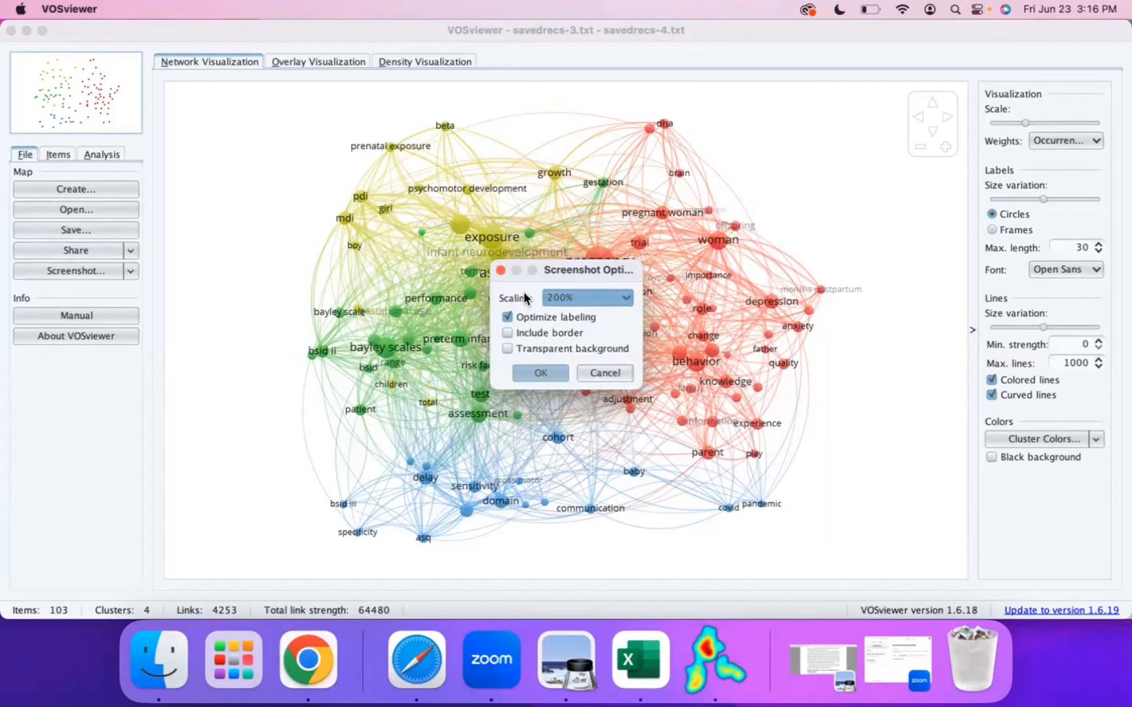
left_click(618, 372)
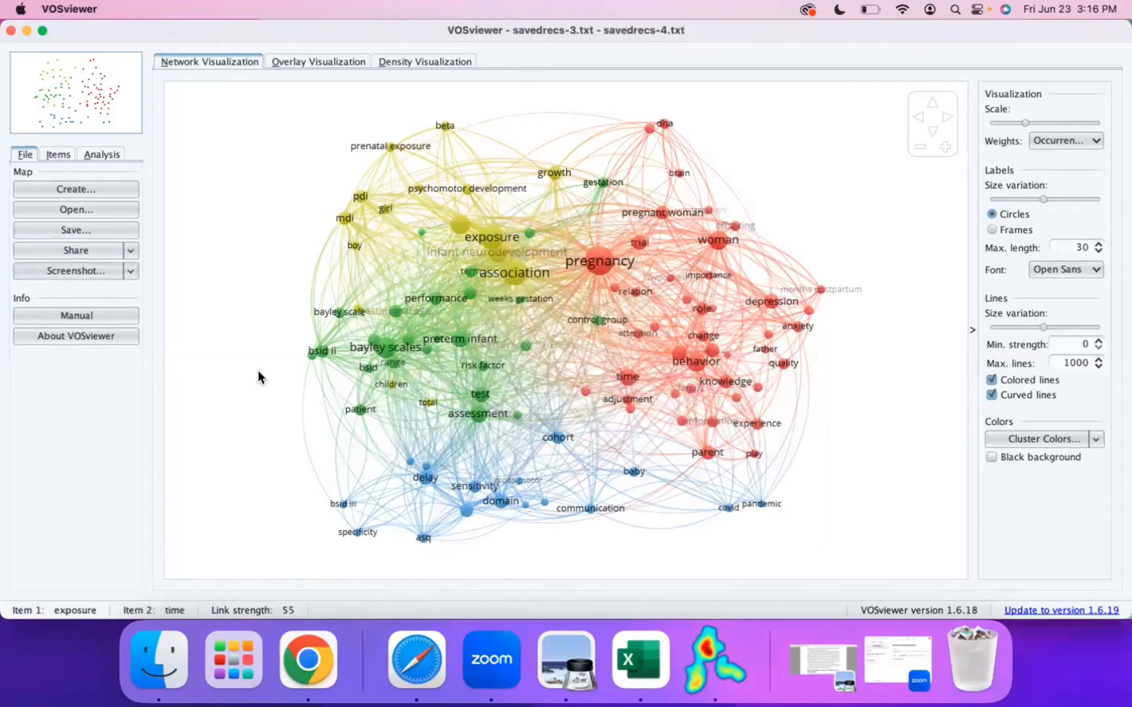
- Check which image file formats are available for saving a screenshot of the term map, without saving one
left_click(100, 272)
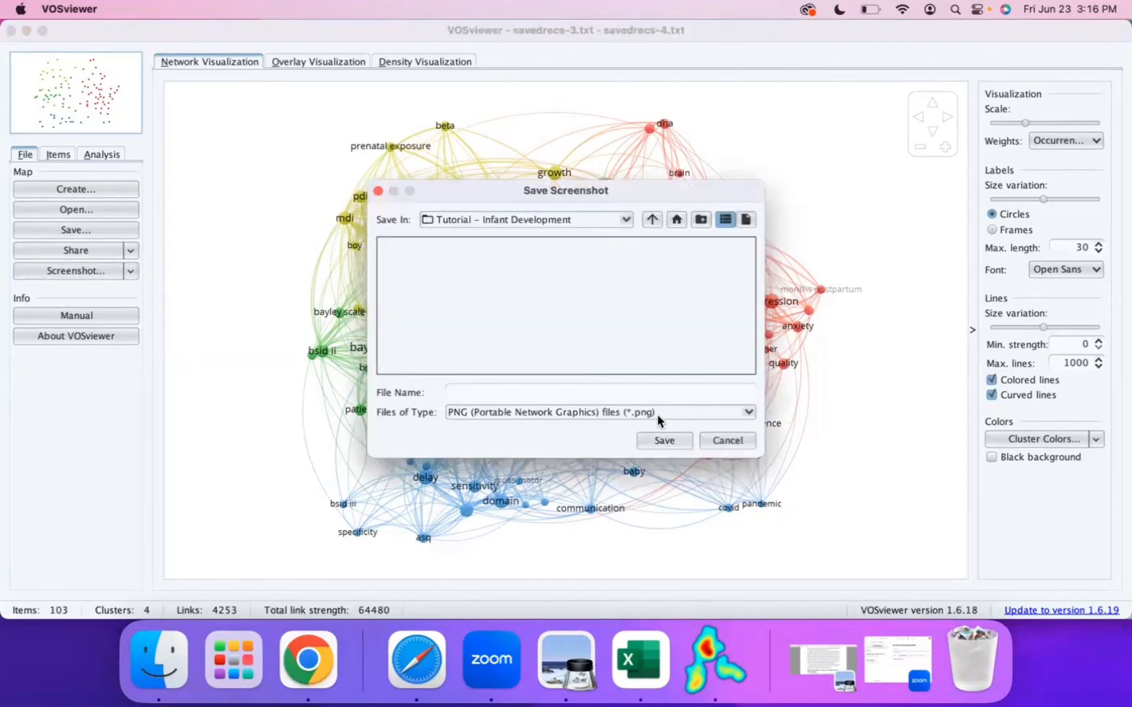
left_click(594, 414)
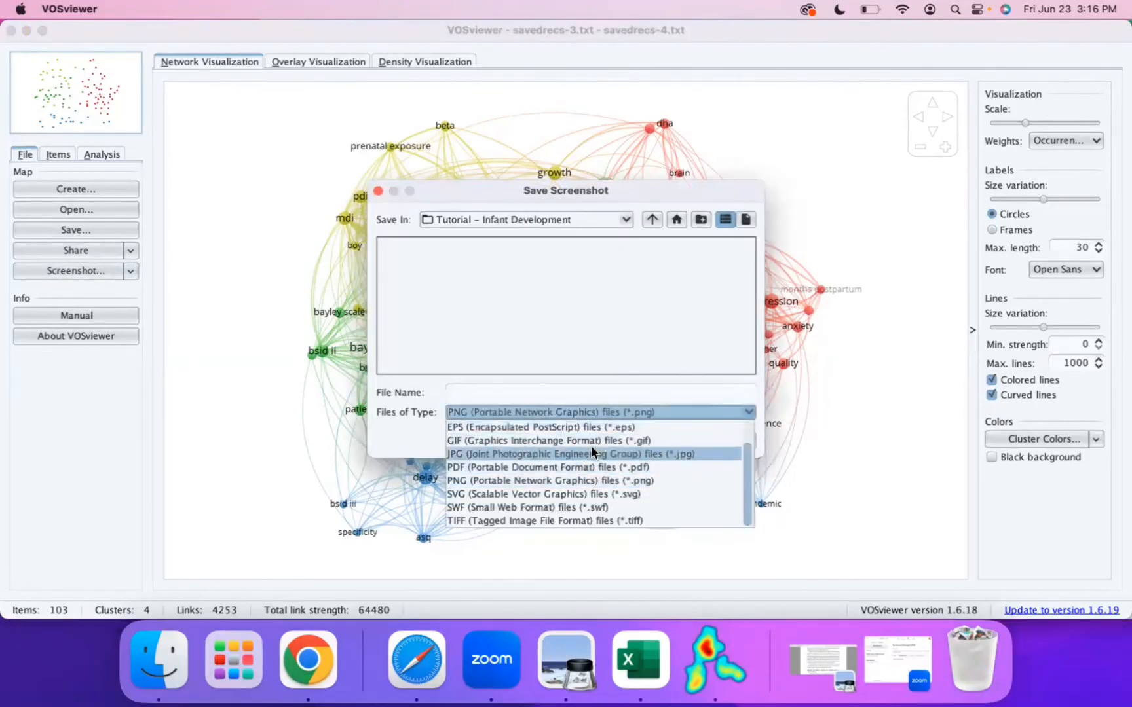
left_click(646, 347)
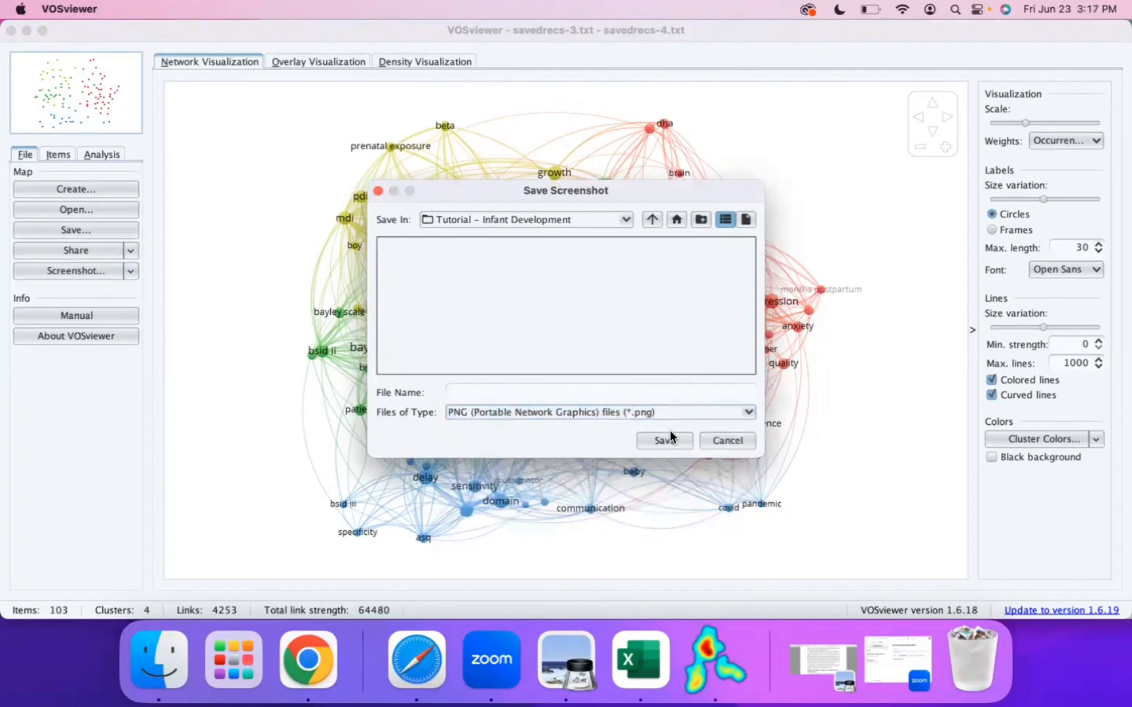
left_click(726, 440)
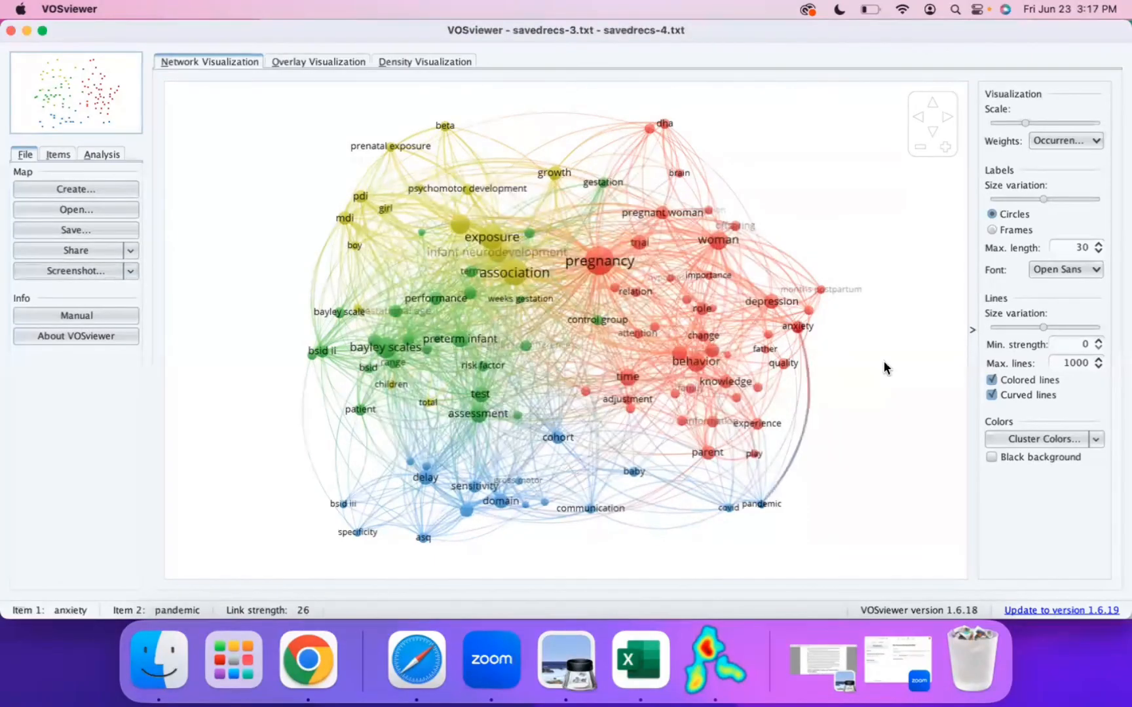